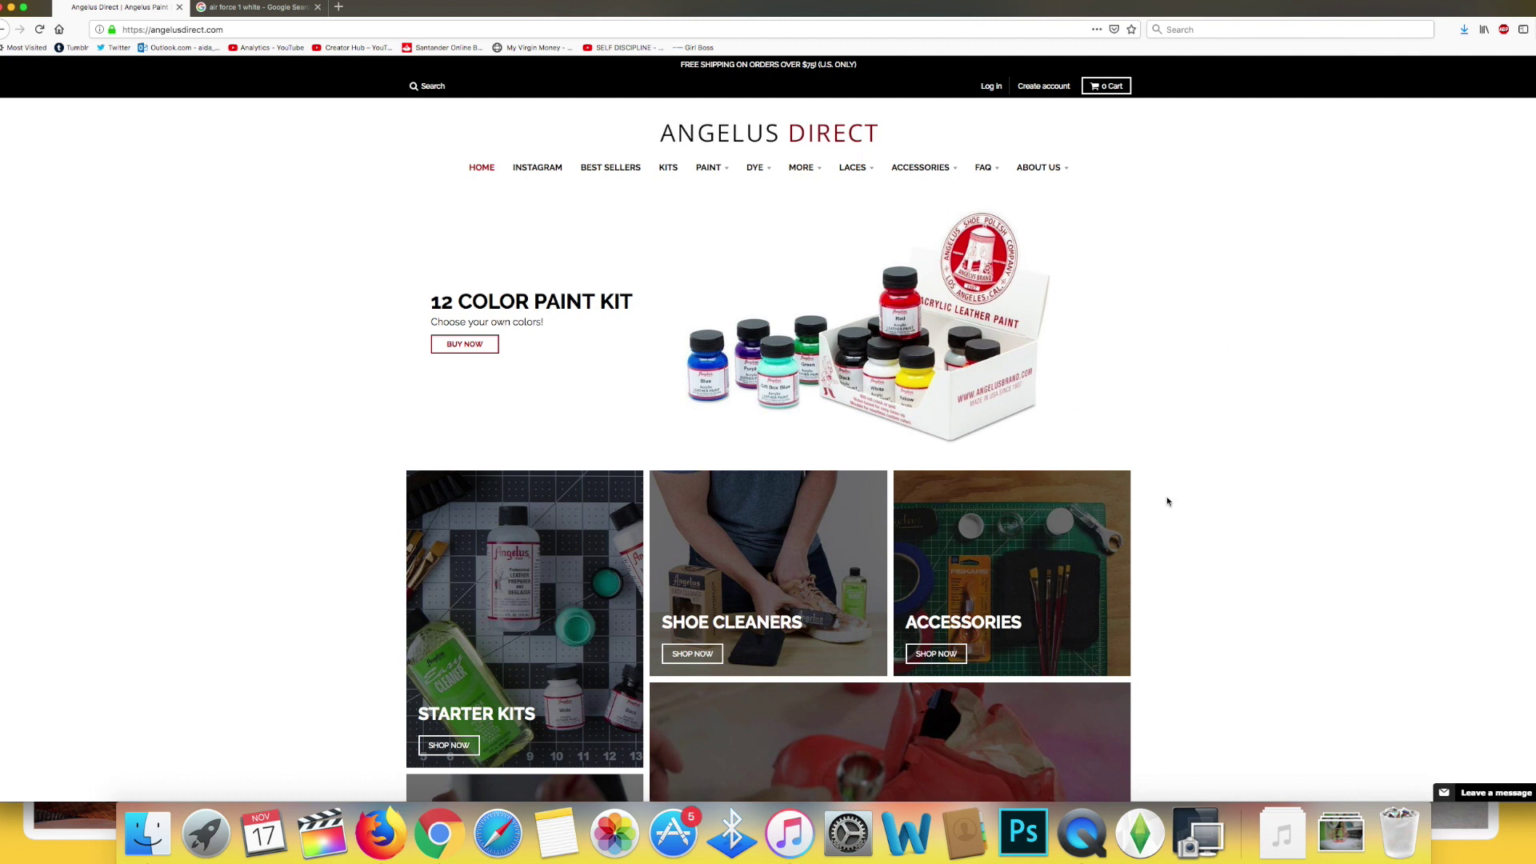
Open the Angelus Direct Shoe Mock Up page from the FAQ menu and browse the mock-ups
mouse_move(980, 166)
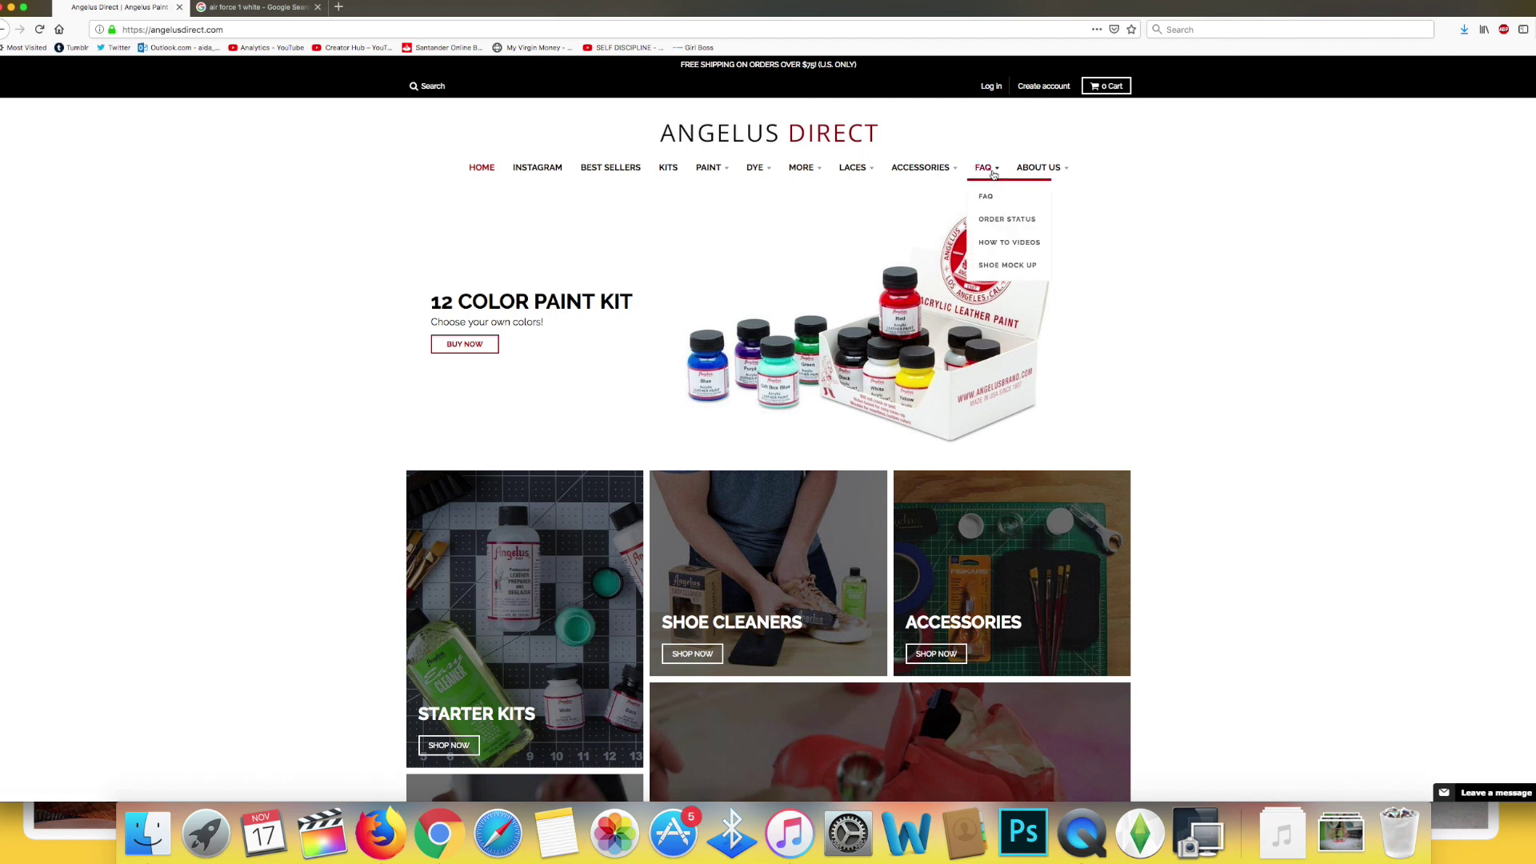
click(1010, 265)
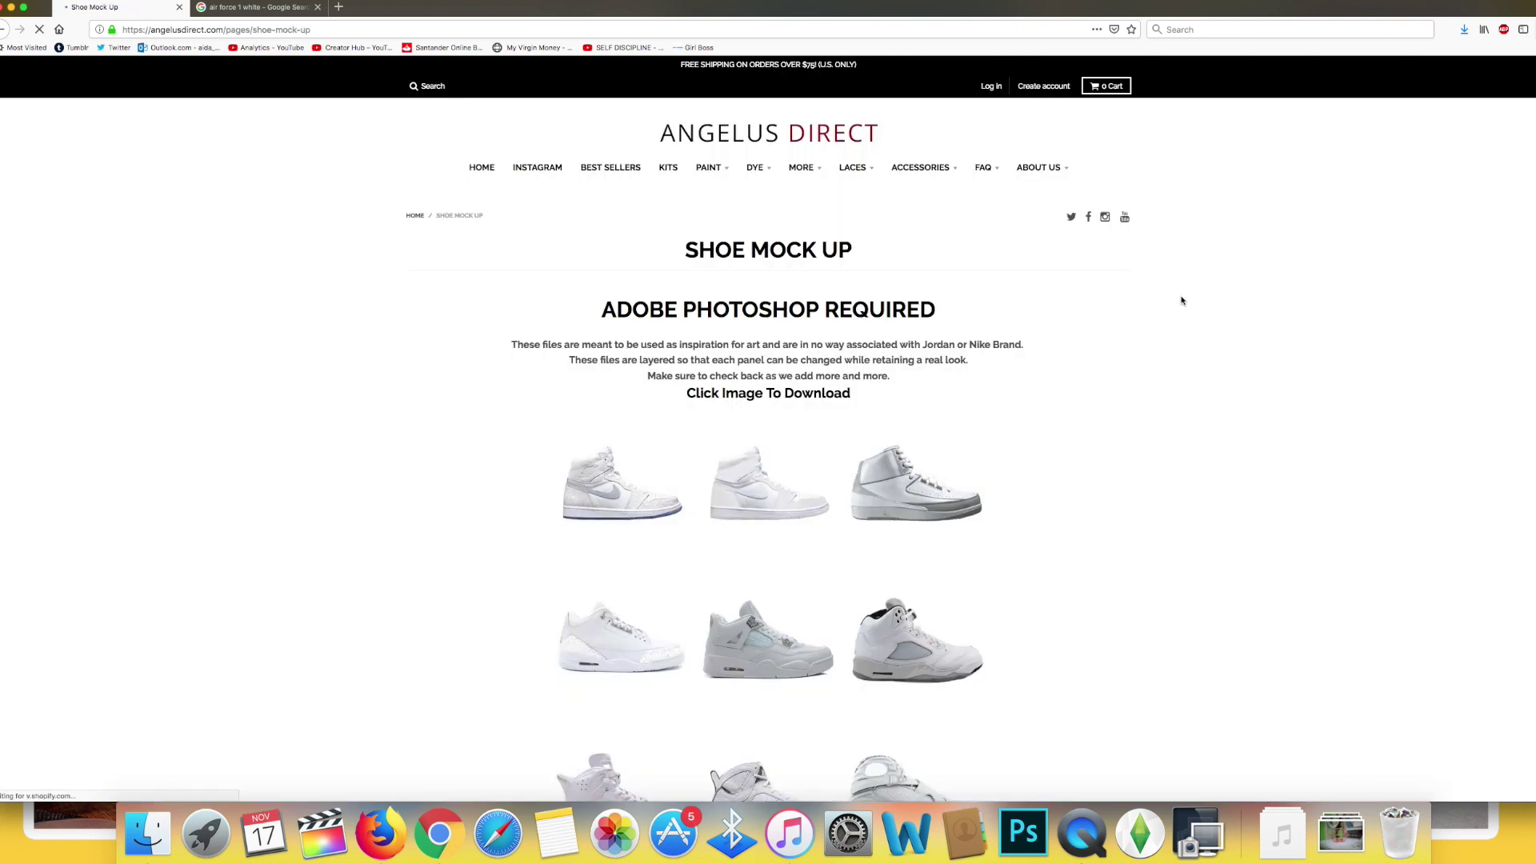
scroll(1175, 440, down, 3)
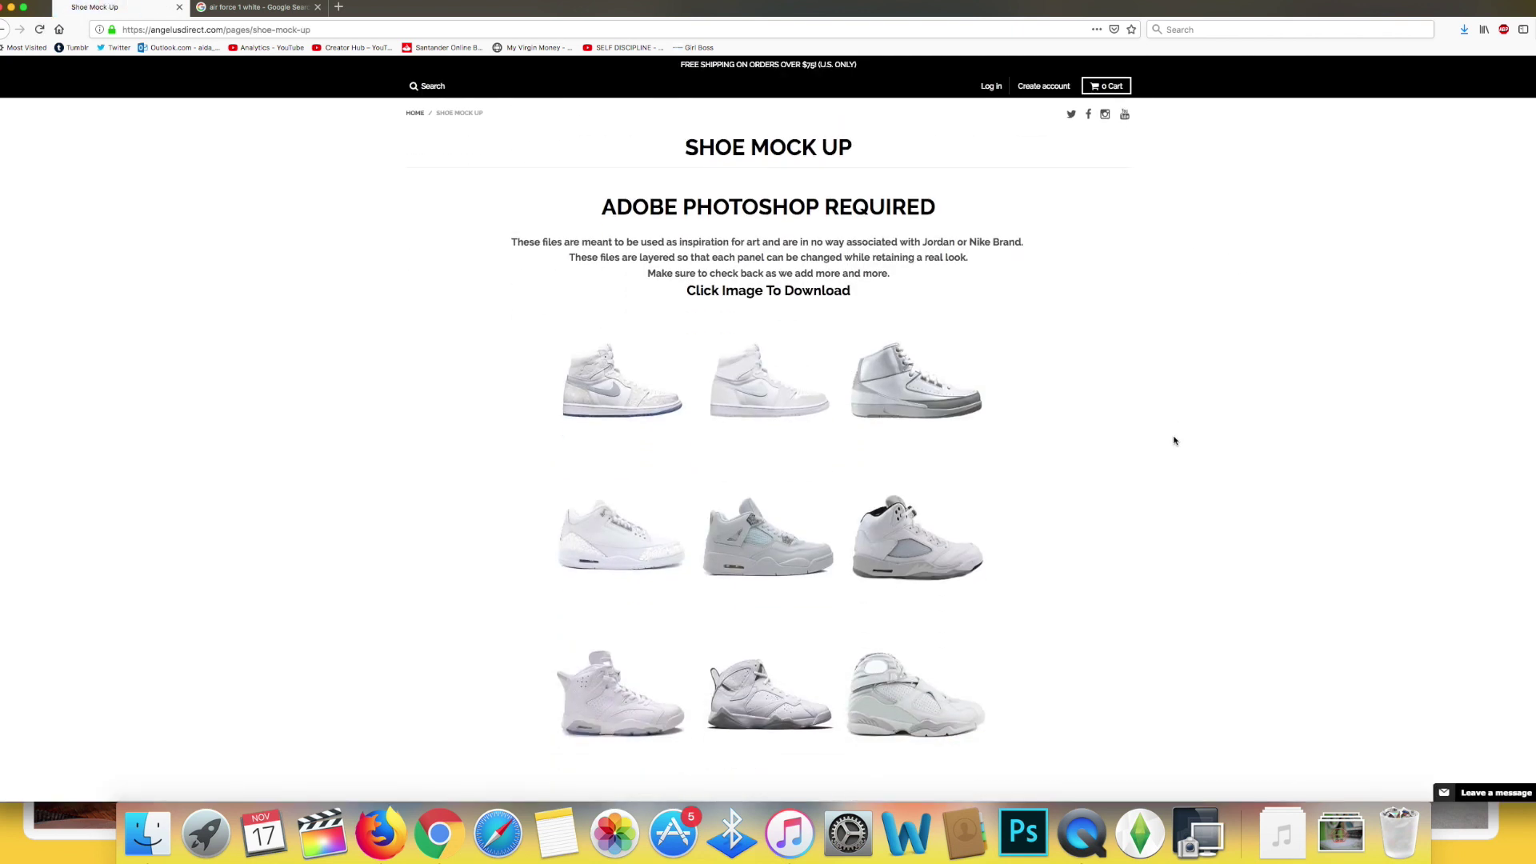
scroll(1175, 440, down, 20)
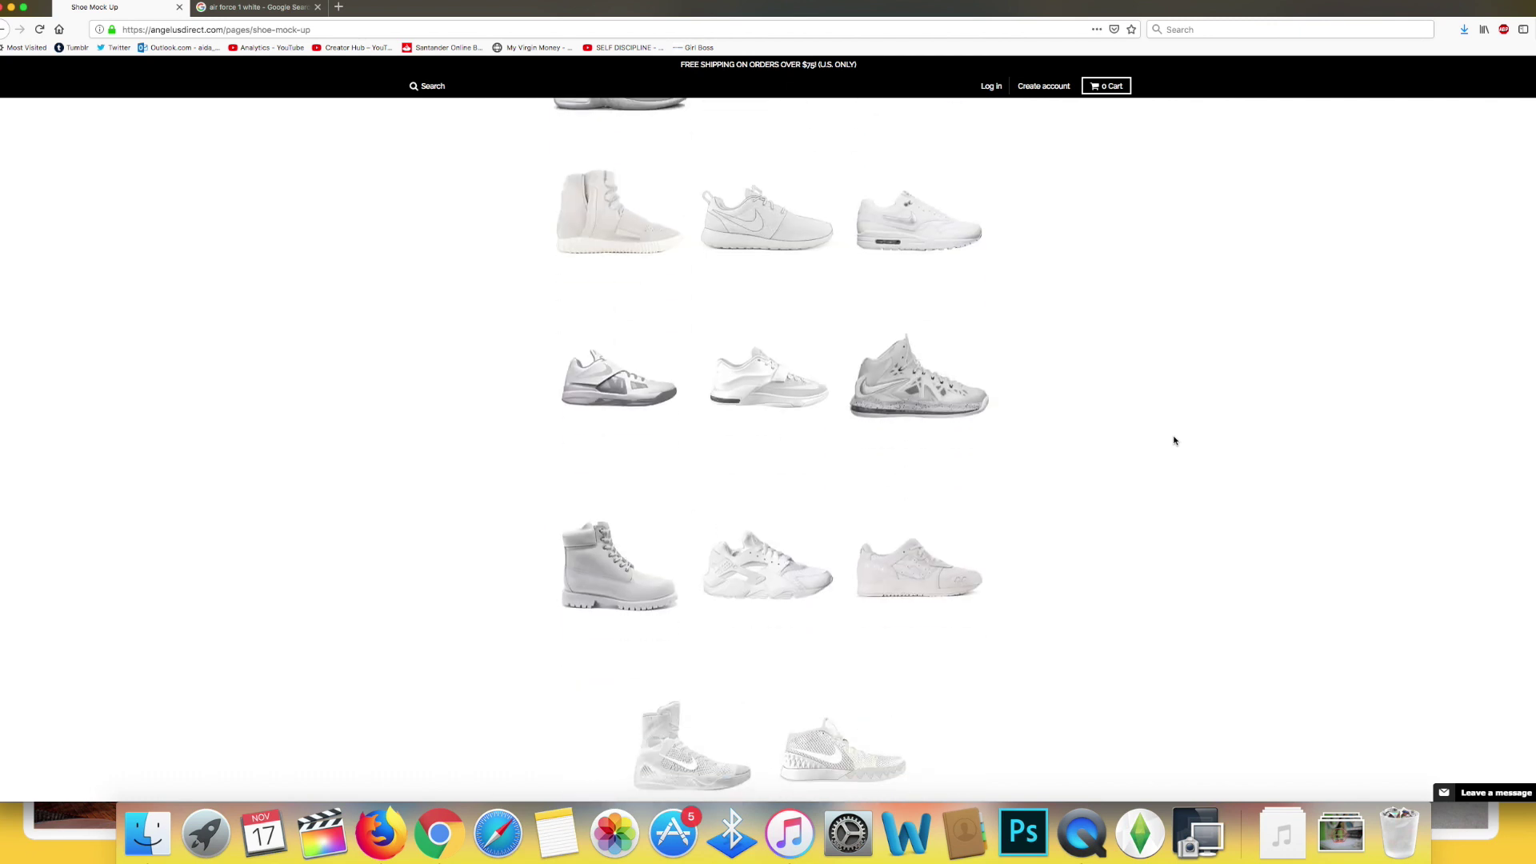
scroll(1175, 440, down, 2)
Download the Jordan 5 mock-up and show the Downloads stack in the dock
scroll(1175, 440, up, 10)
scroll(1175, 440, up, 8)
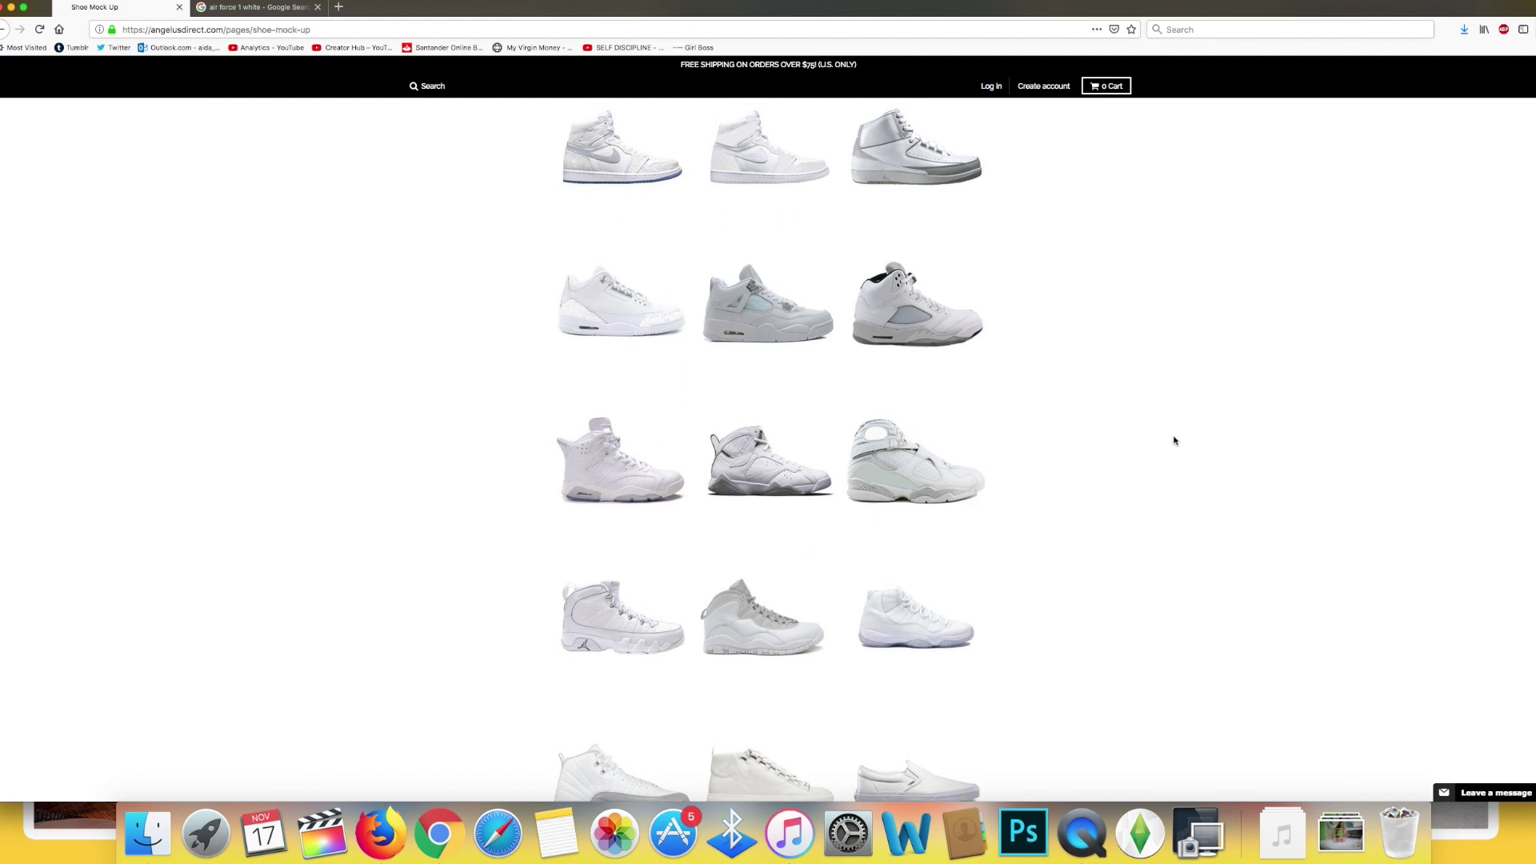
scroll(1175, 440, up, 2)
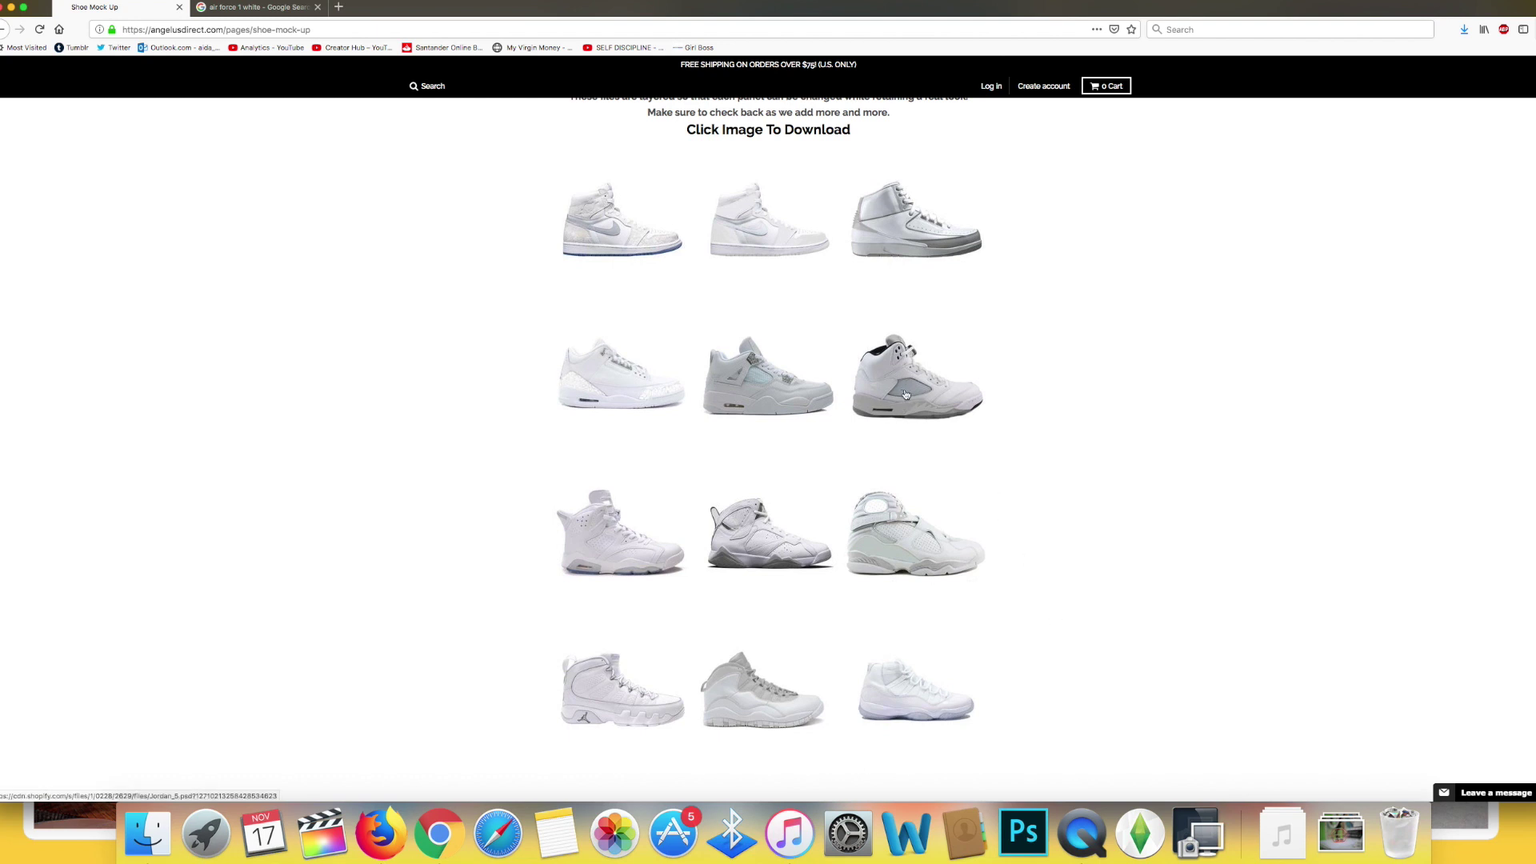
click(917, 391)
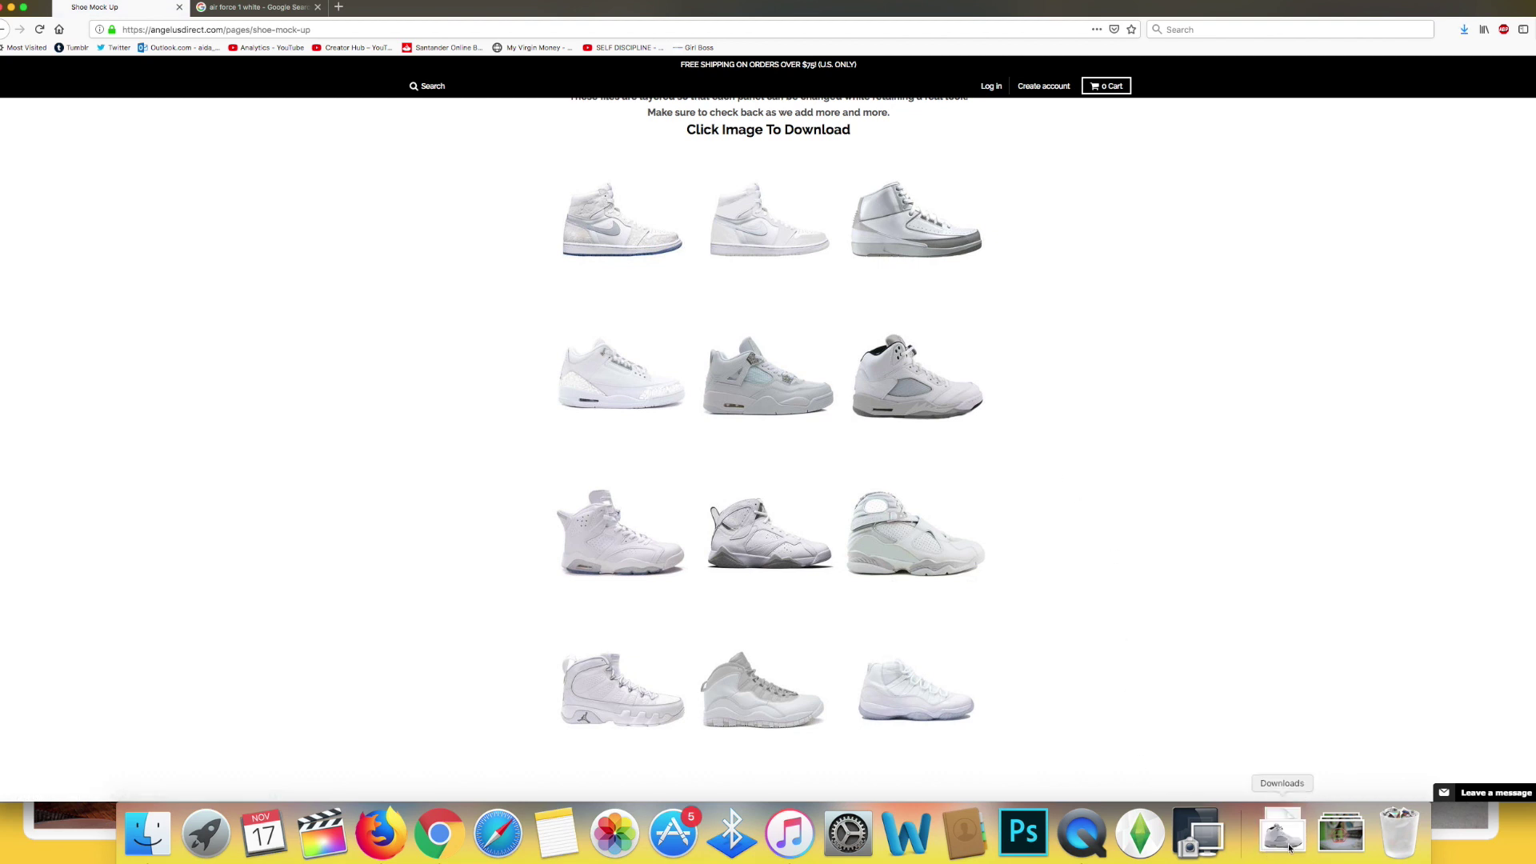
click(1283, 834)
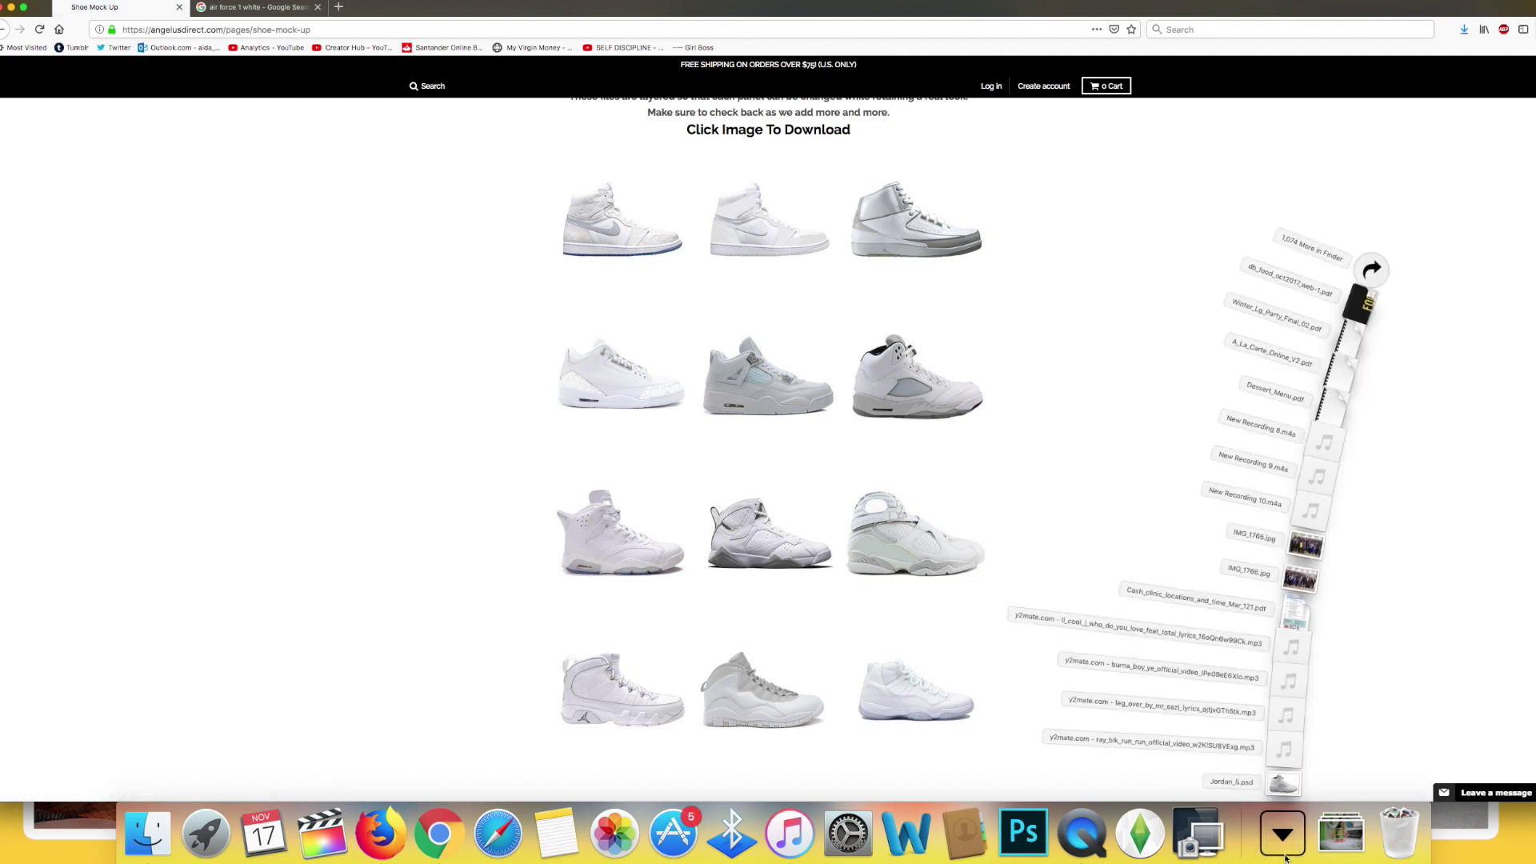
Open Jordan_5.psd from Downloads in Photoshop
click(1285, 778)
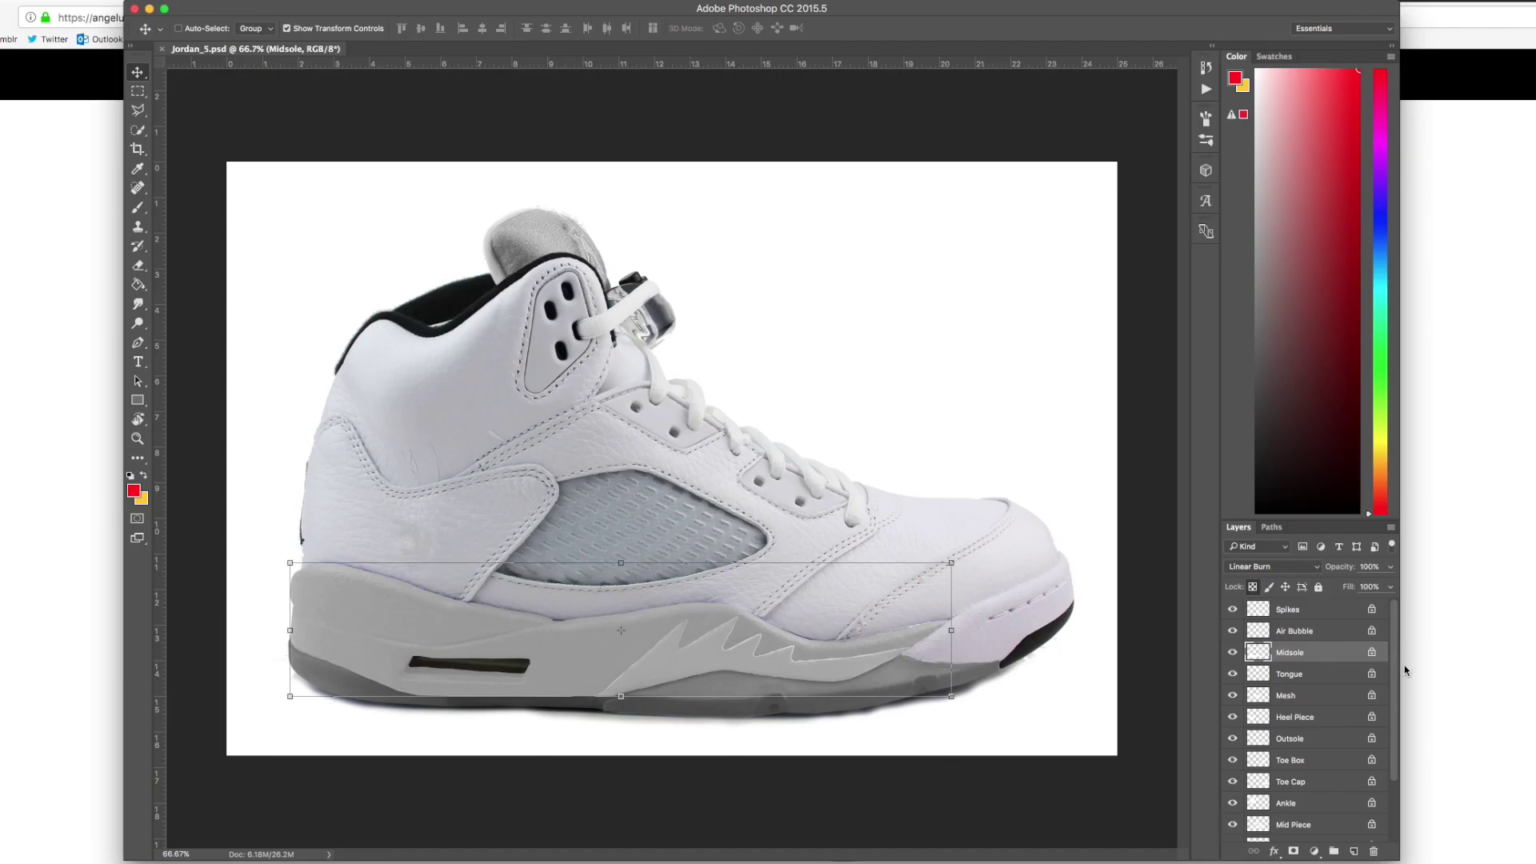
scroll(1388, 680, down, 4)
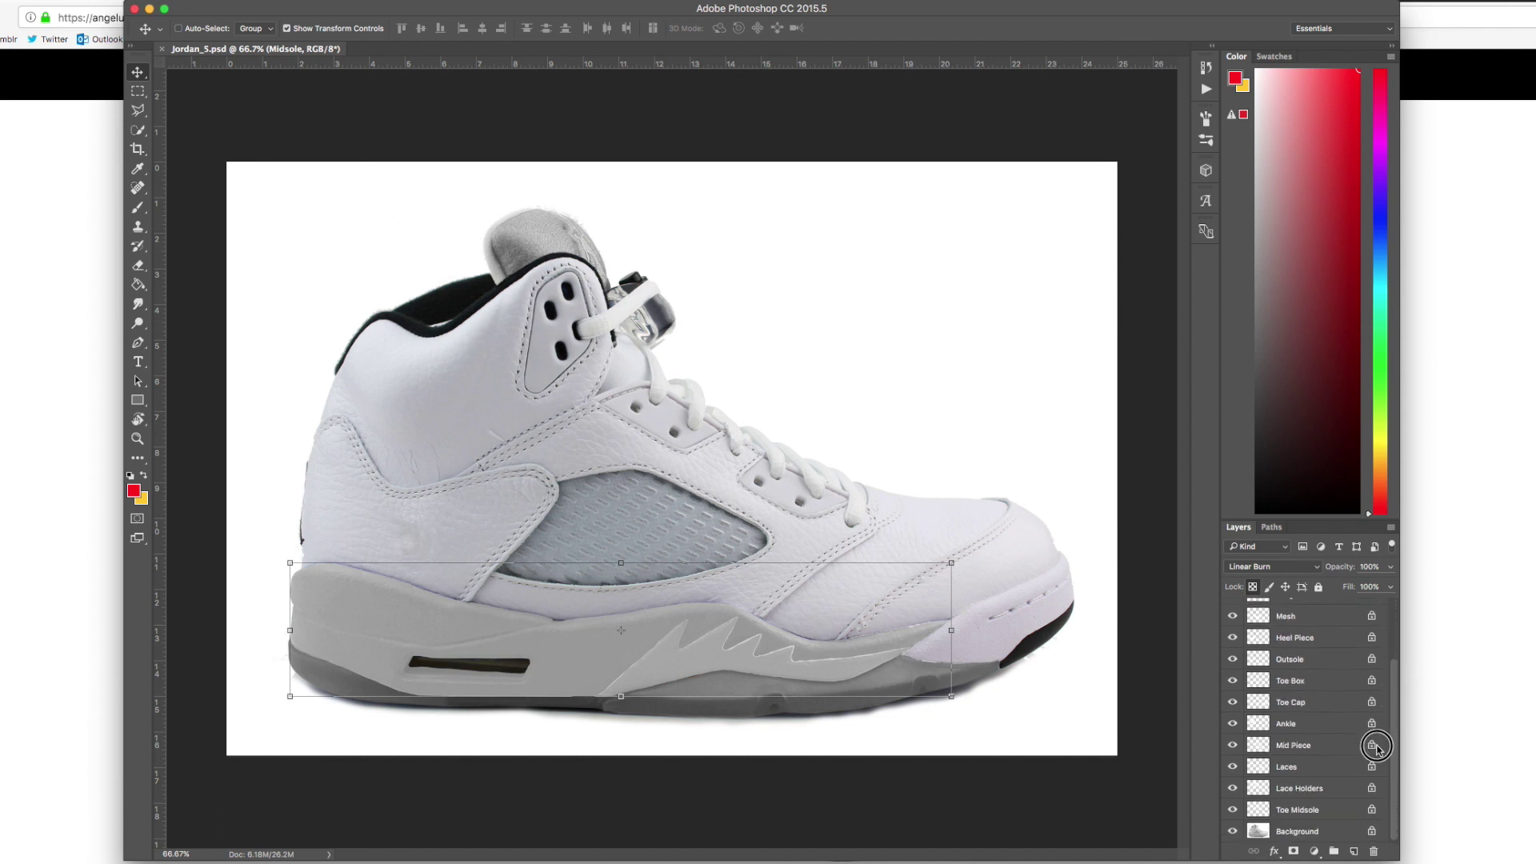
scroll(1392, 664, up, 4)
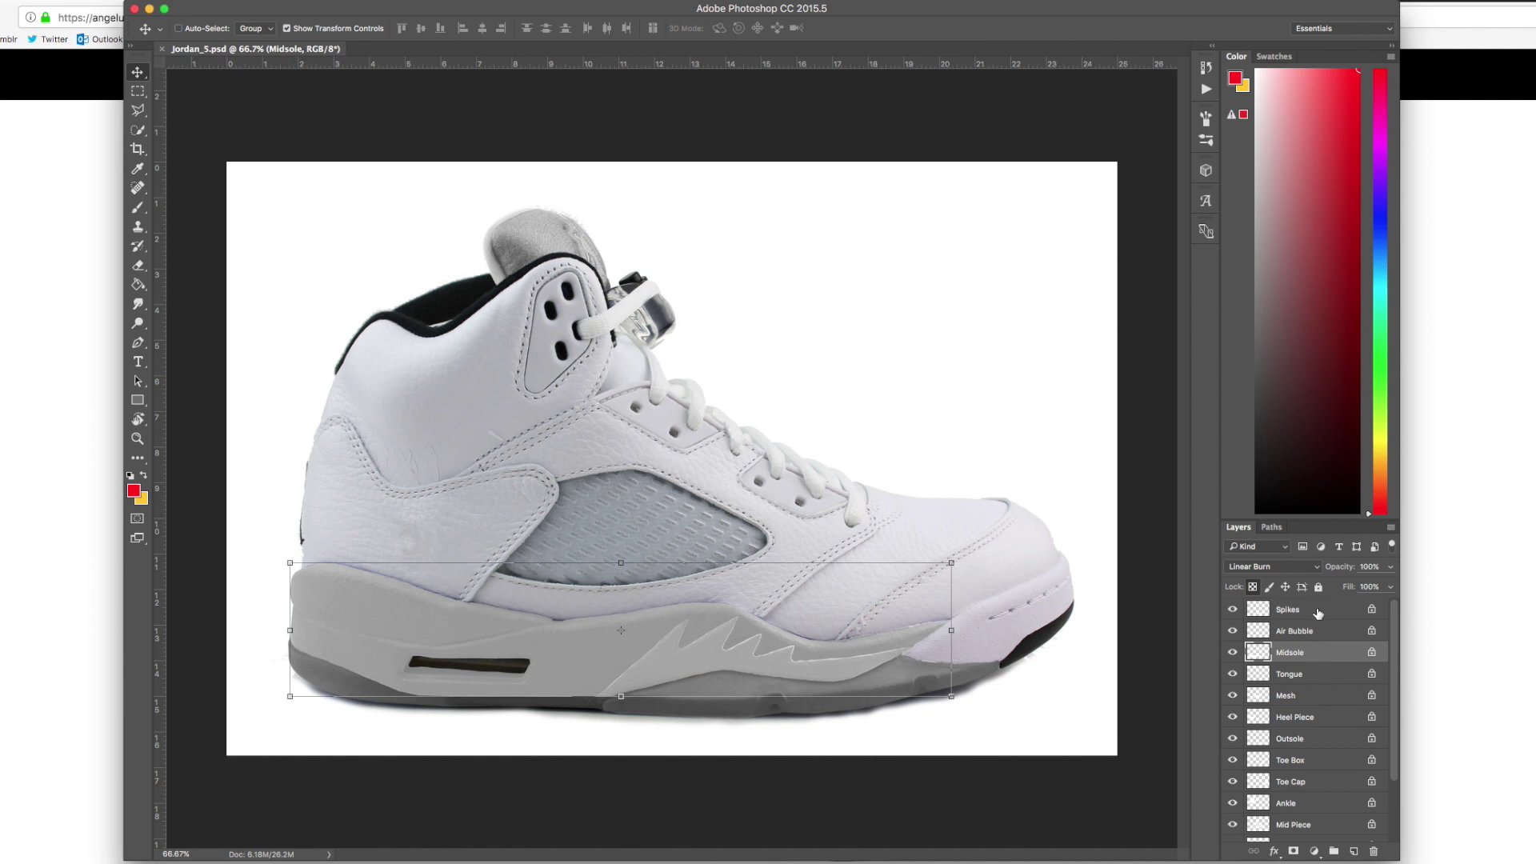
Inspect the Spikes, Air Bubble, Midsole, Tongue, Mesh, Heel Piece, Outsole, Toe Box and Toe Cap layers
click(1318, 613)
click(1314, 631)
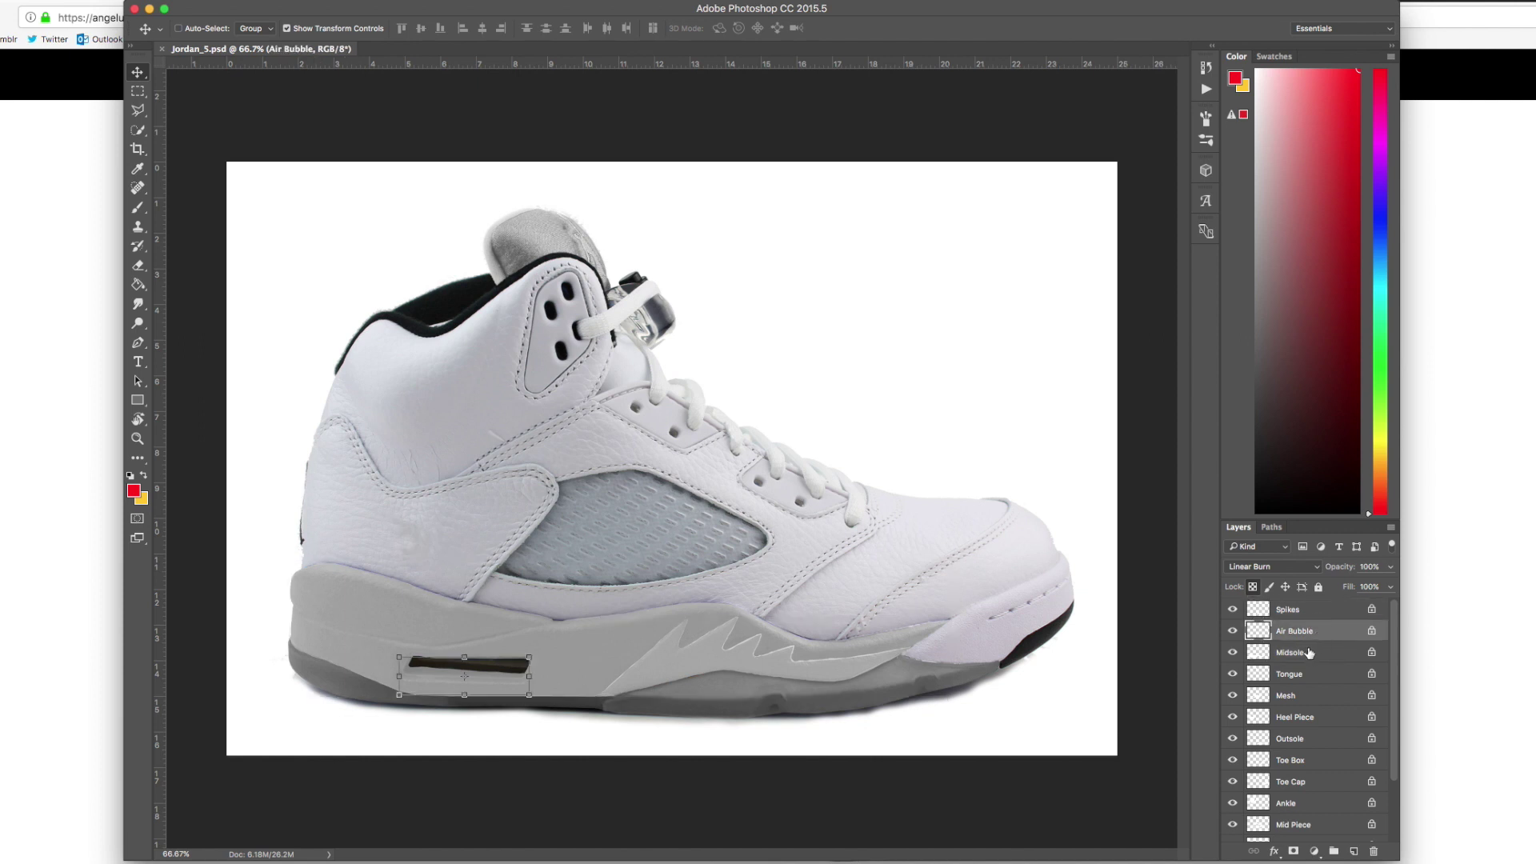
click(1307, 653)
click(1306, 677)
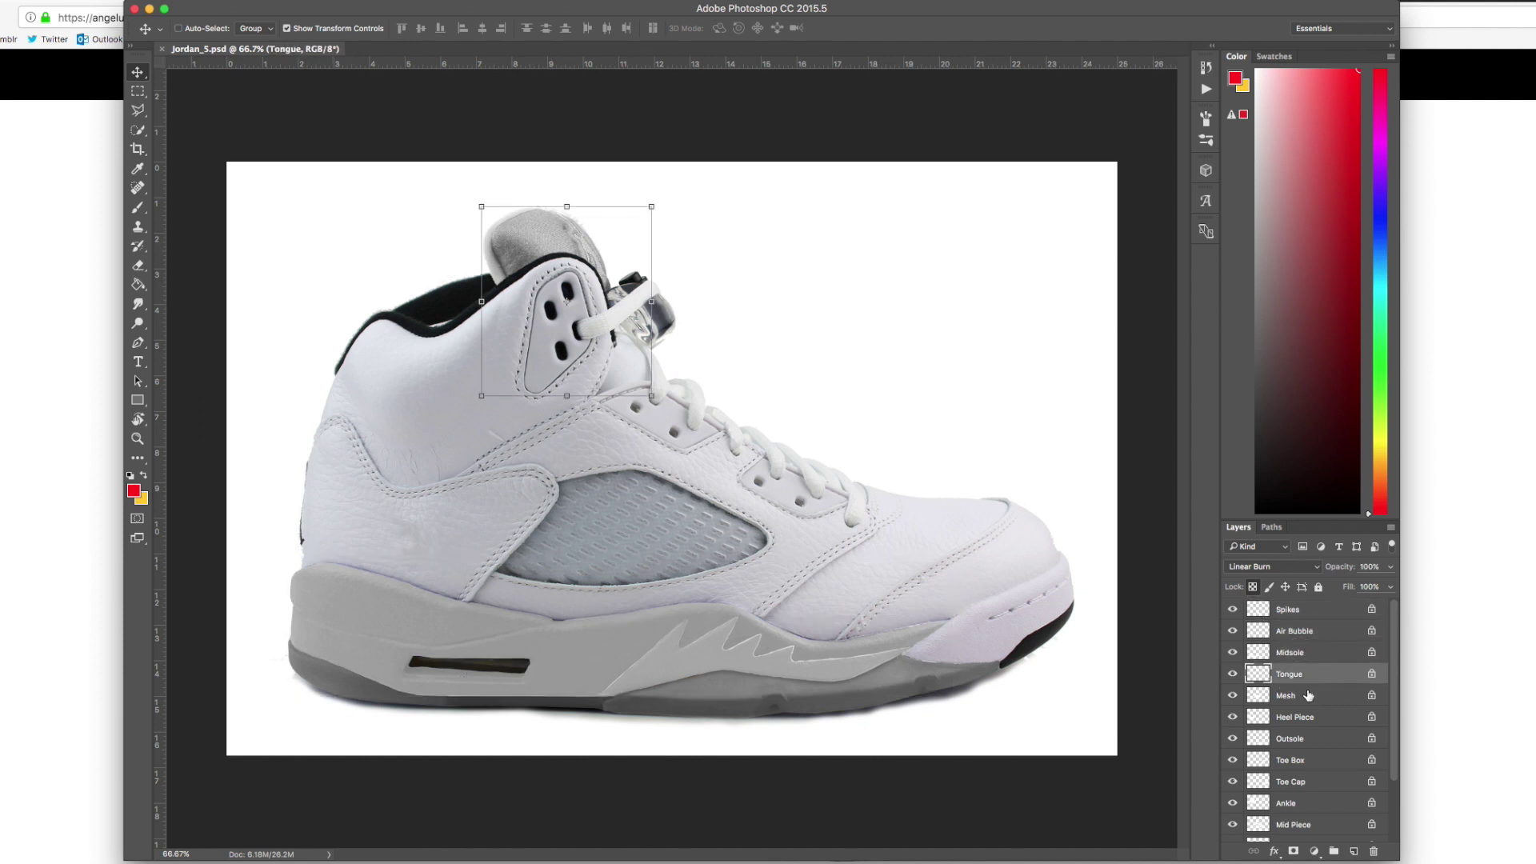
click(1305, 697)
click(1307, 718)
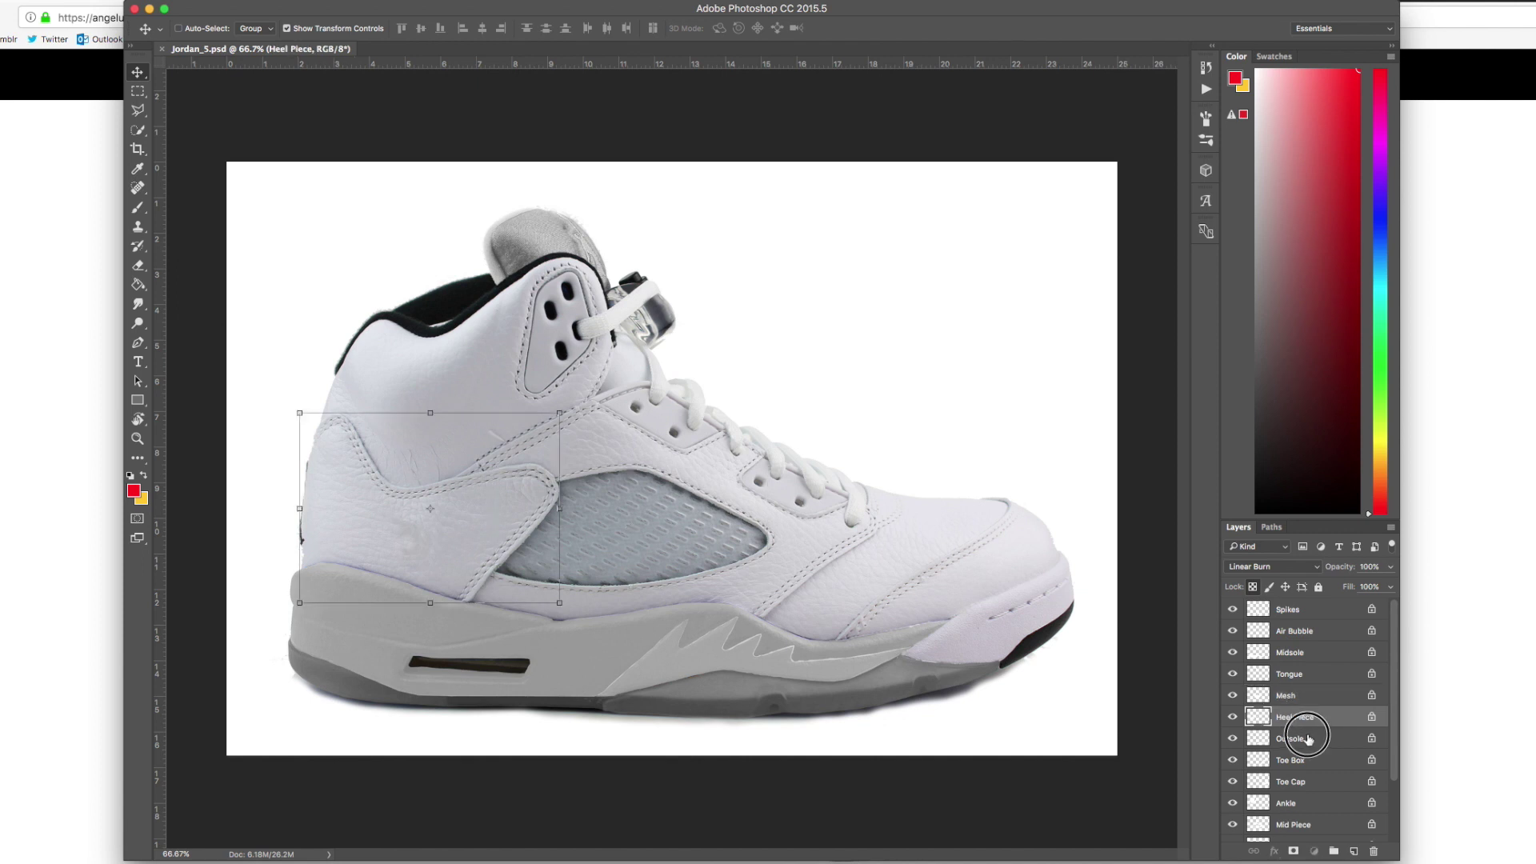
click(1308, 740)
click(1309, 761)
click(1312, 787)
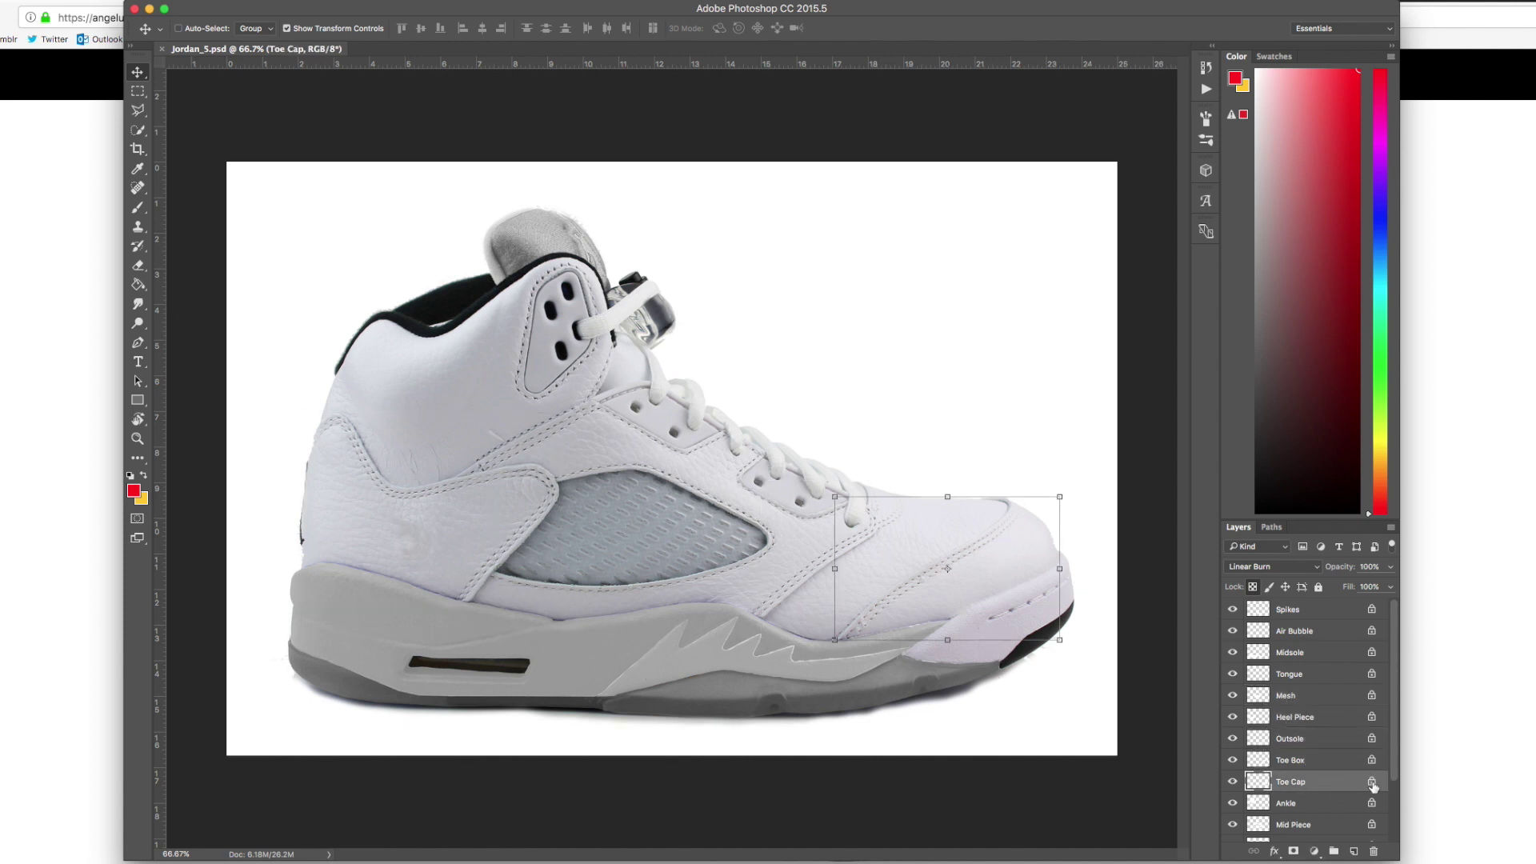
Inspect the Ankle, Mid Piece, Laces and Lace Holders layers, then select the Mesh layer
scroll(1346, 747, down, 3)
click(1344, 745)
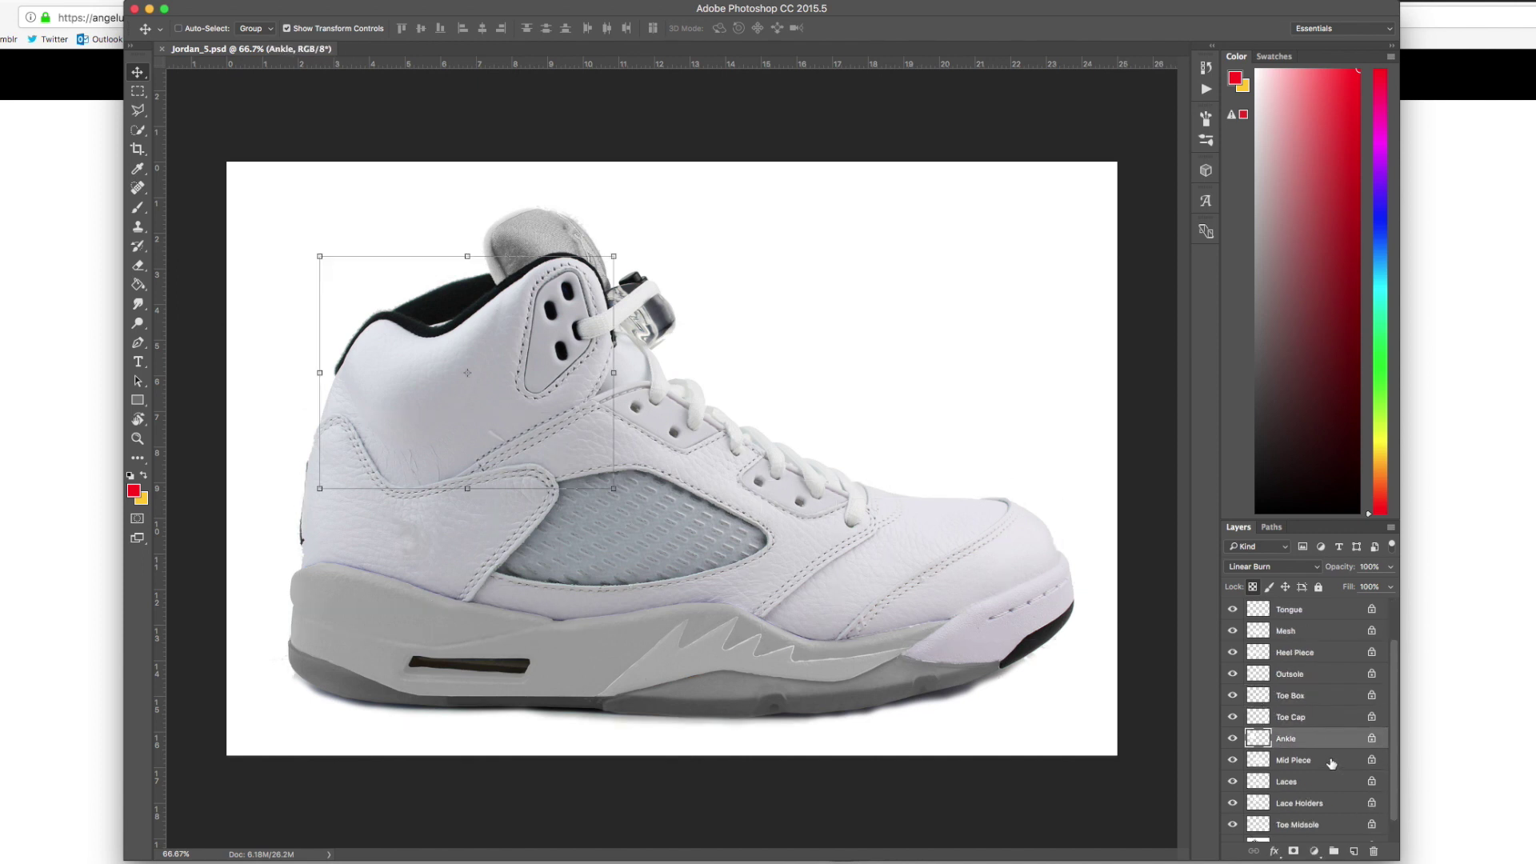
click(1330, 765)
click(1326, 782)
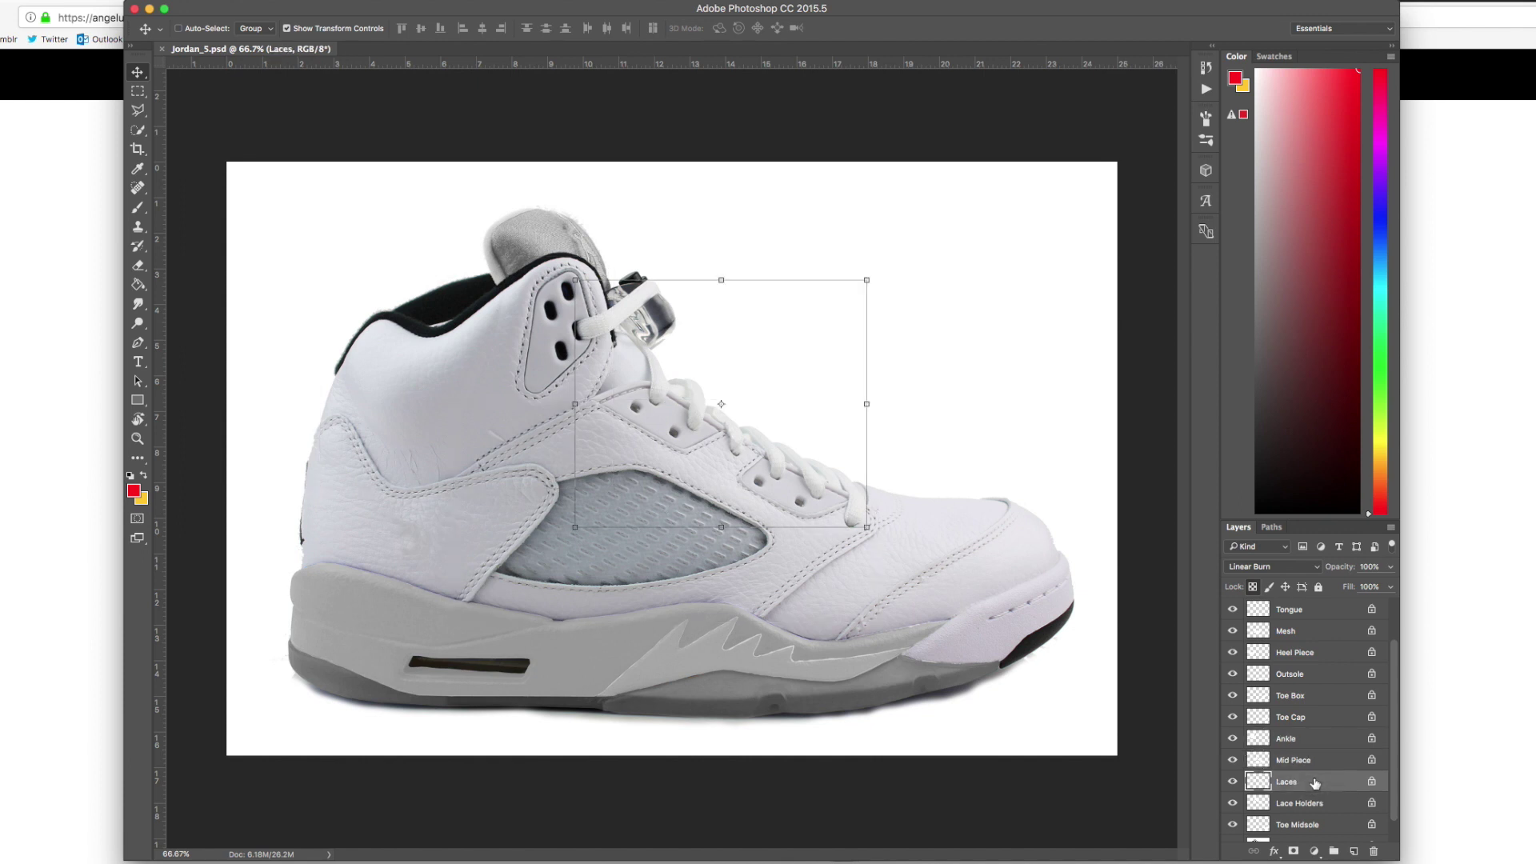
click(1314, 804)
drag(1396, 808, 1402, 752)
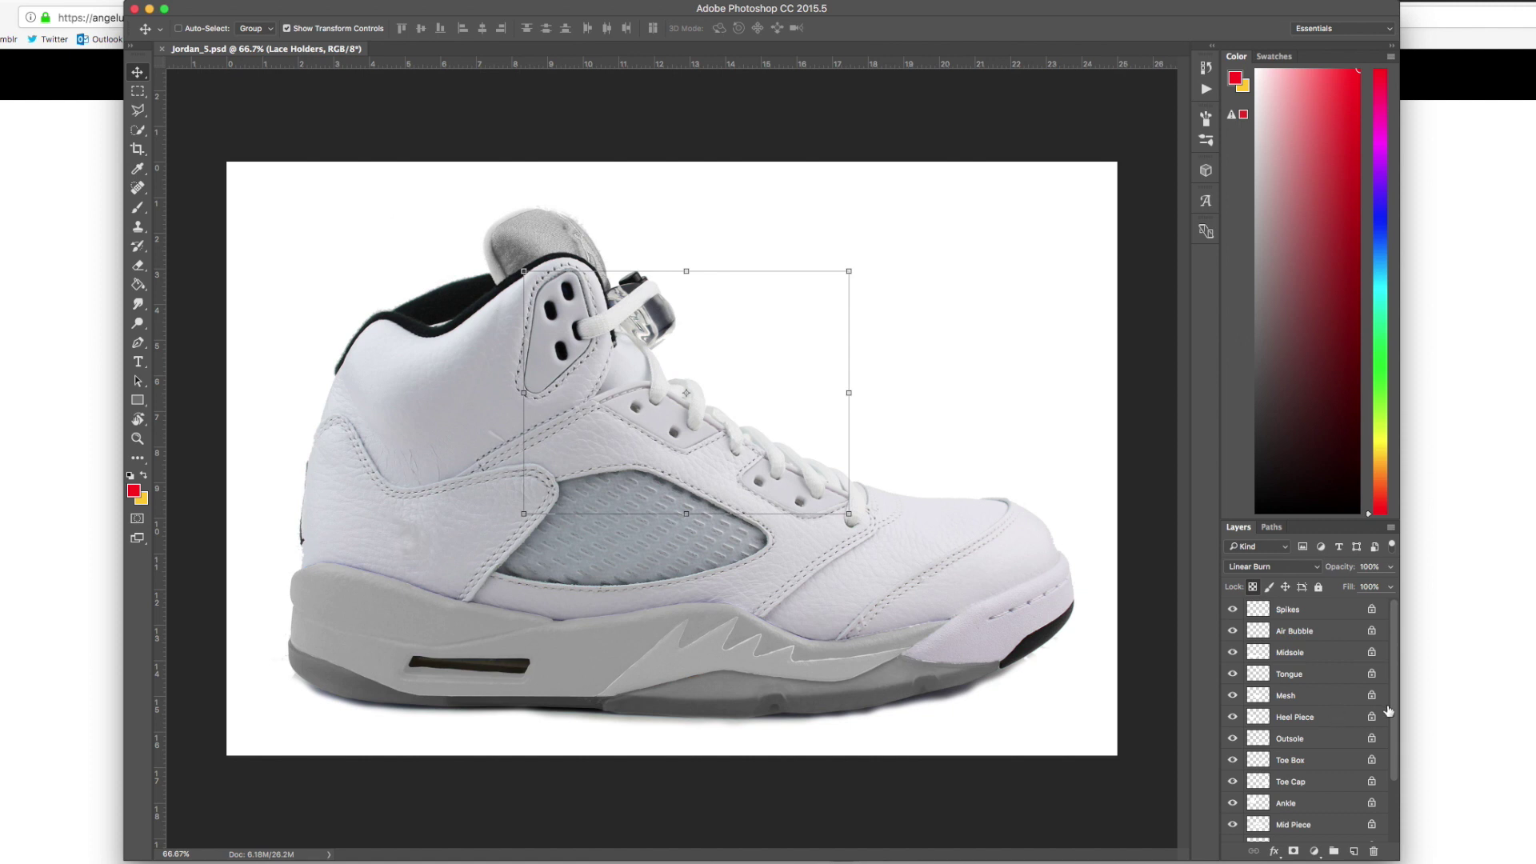
drag(1390, 712, 1388, 728)
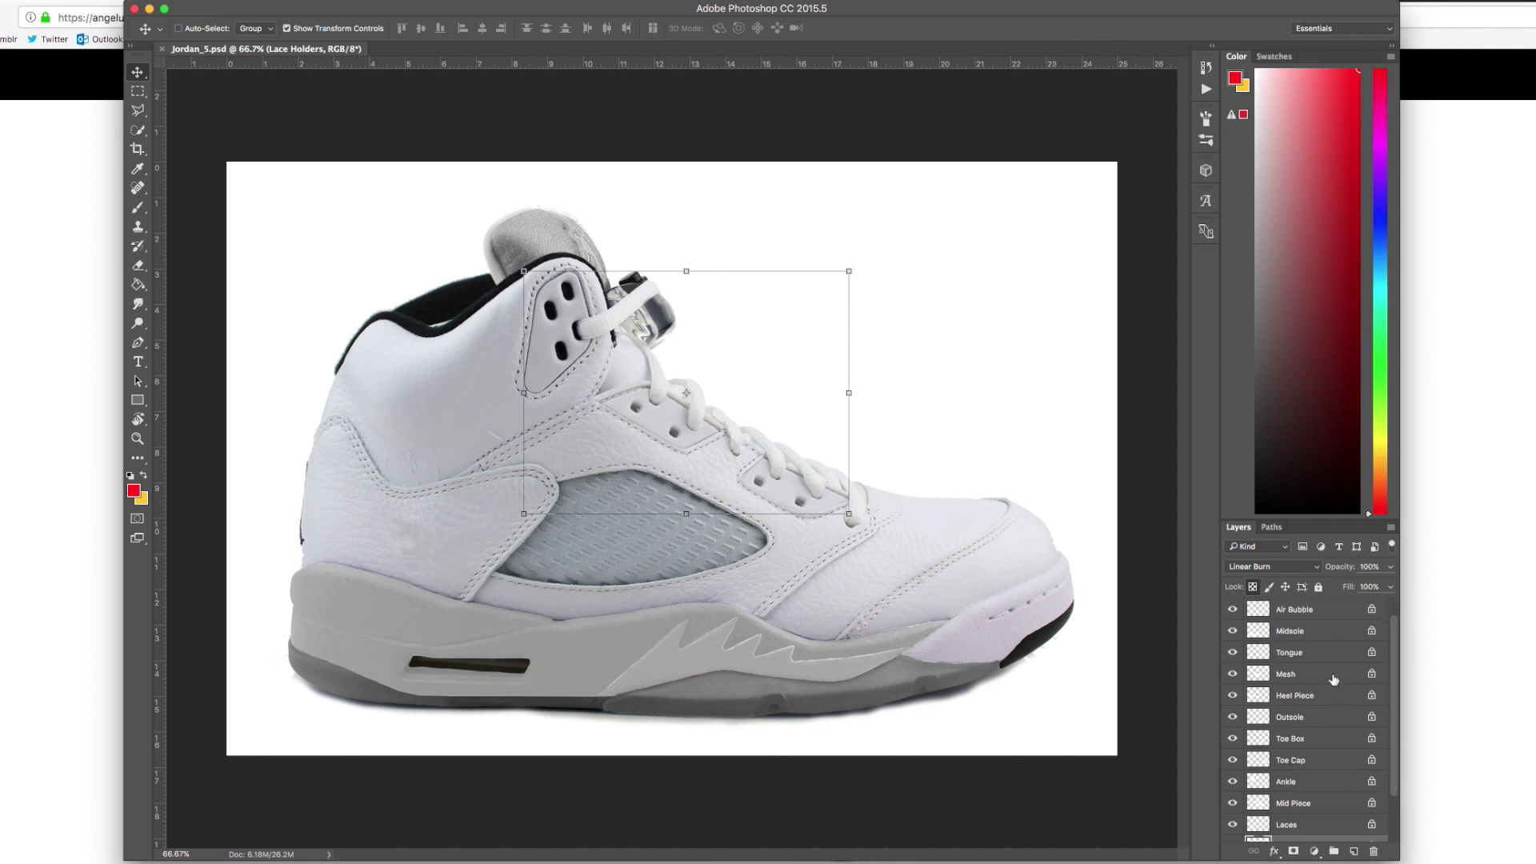
click(1331, 677)
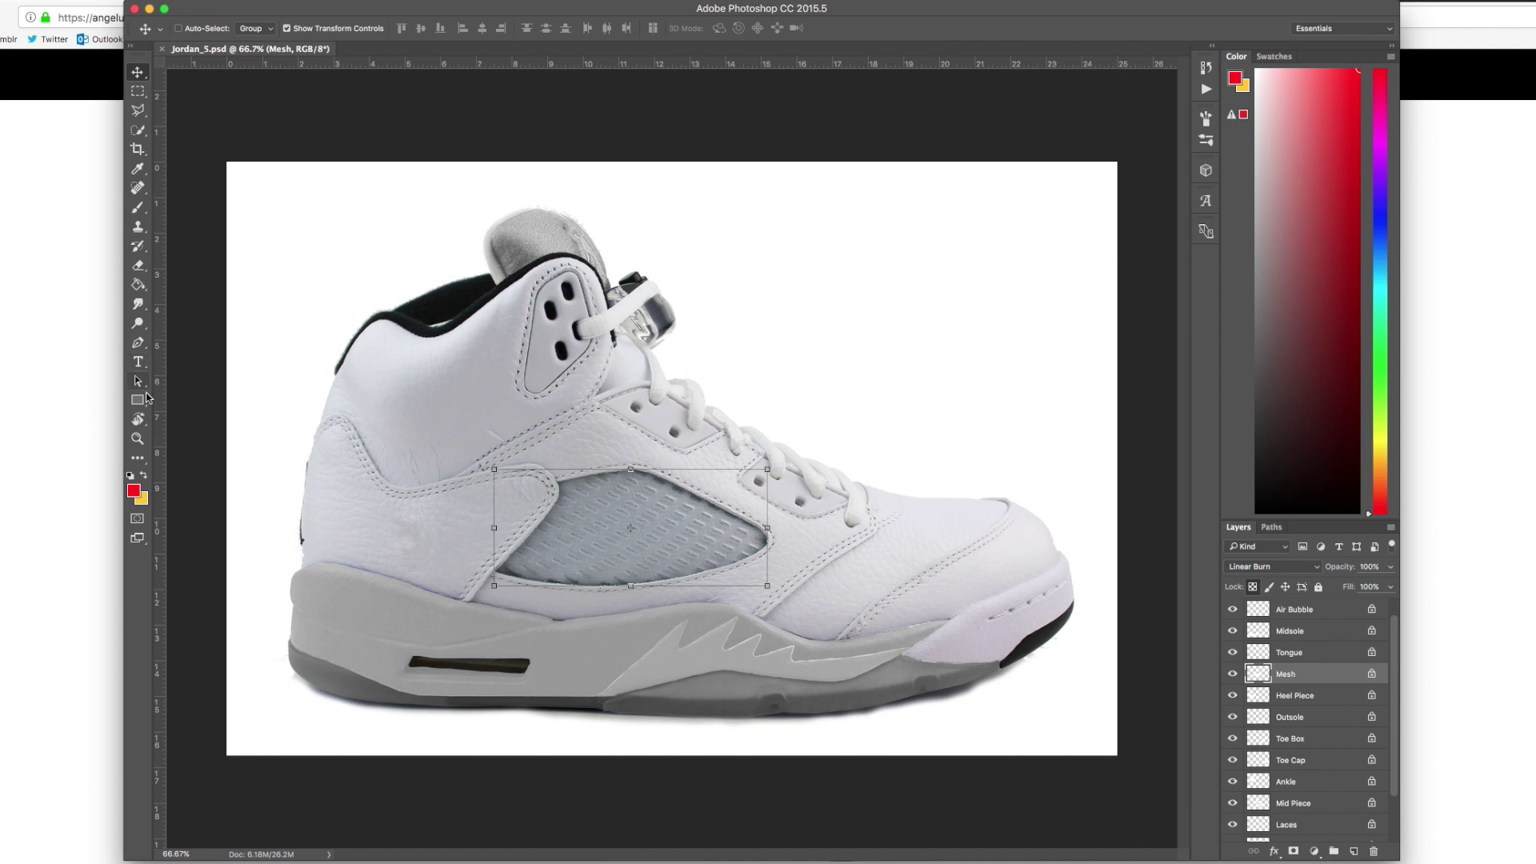
Fill the mesh panel with black using the Paint Bucket
click(139, 286)
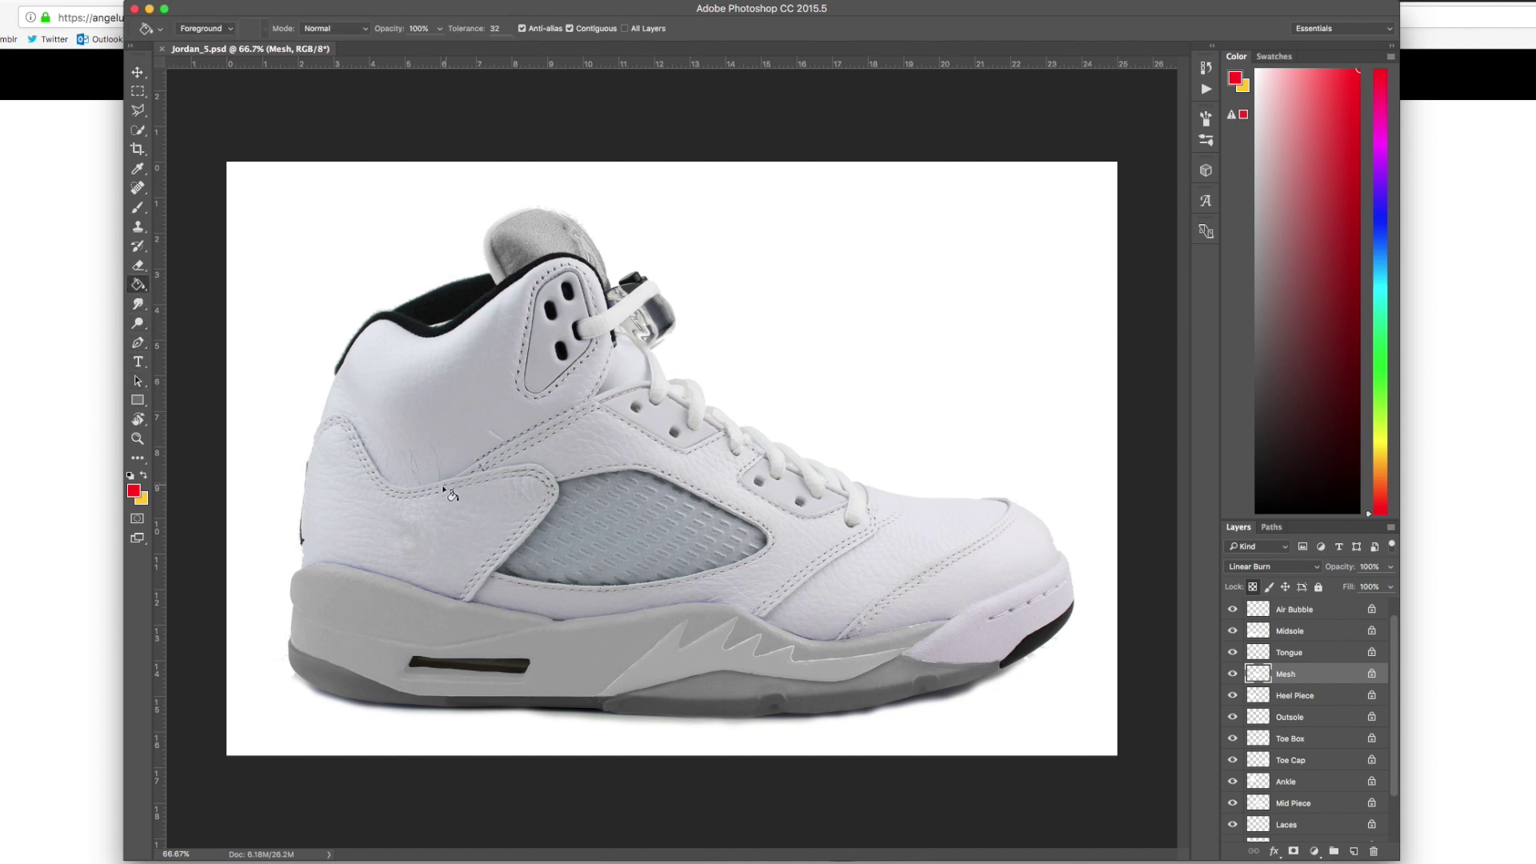
click(134, 493)
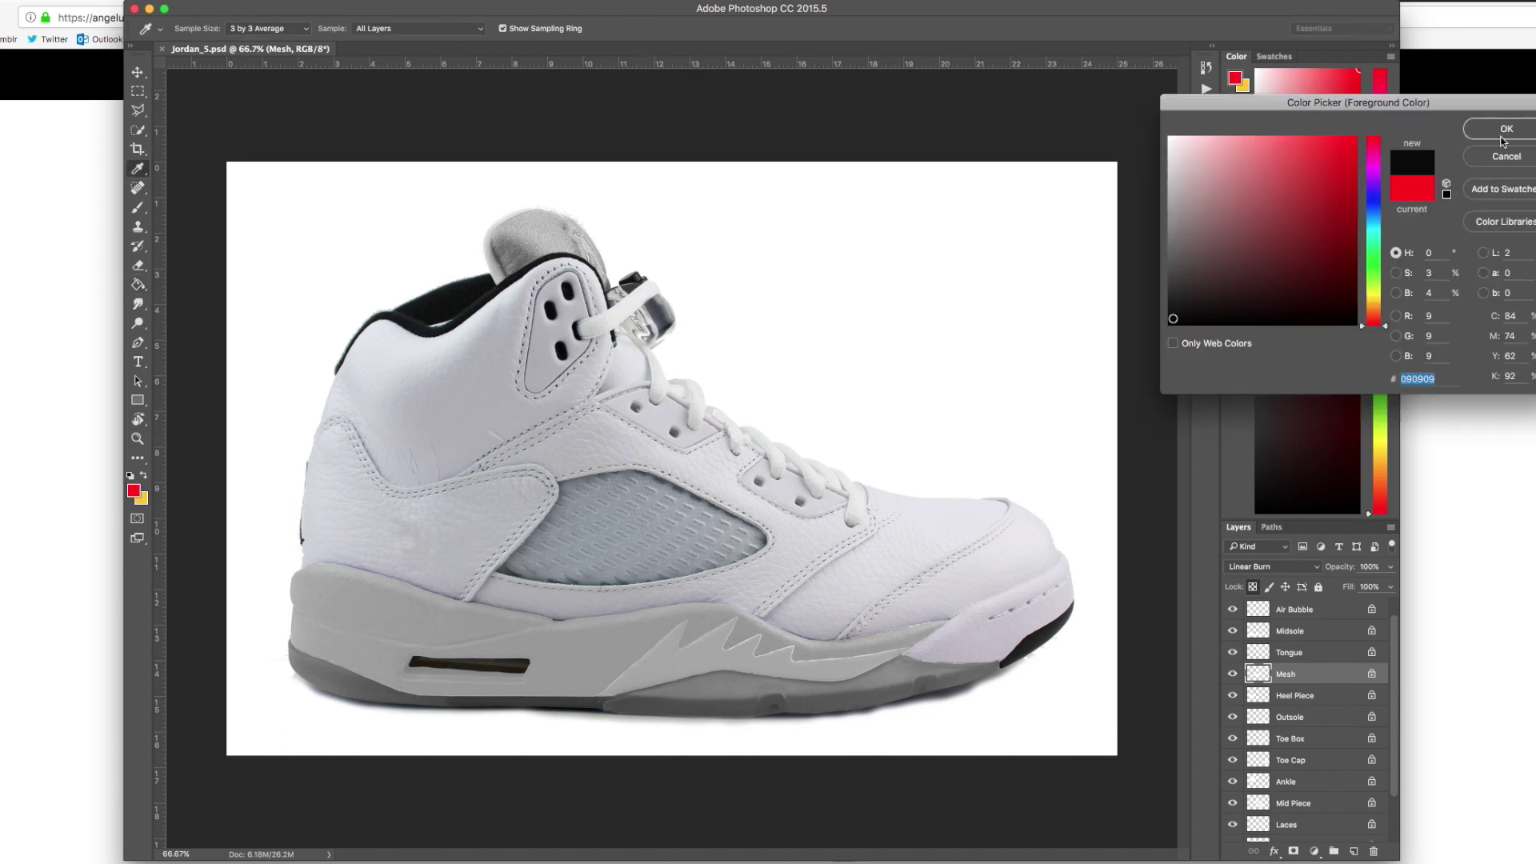
click(1505, 128)
click(650, 531)
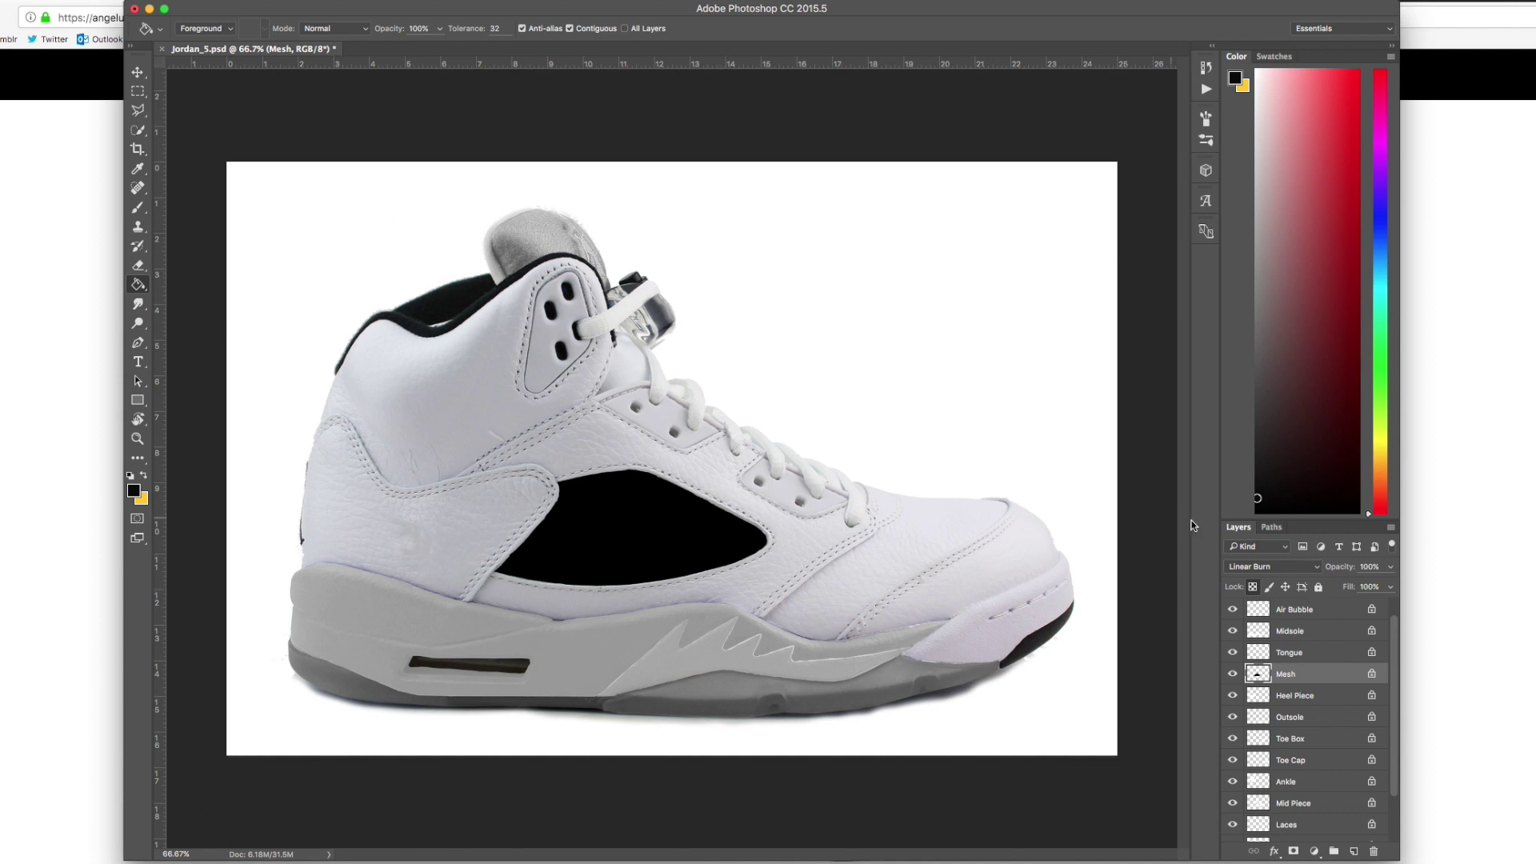
Lower the Mesh layer's opacity to 74% so the texture shows
click(1391, 570)
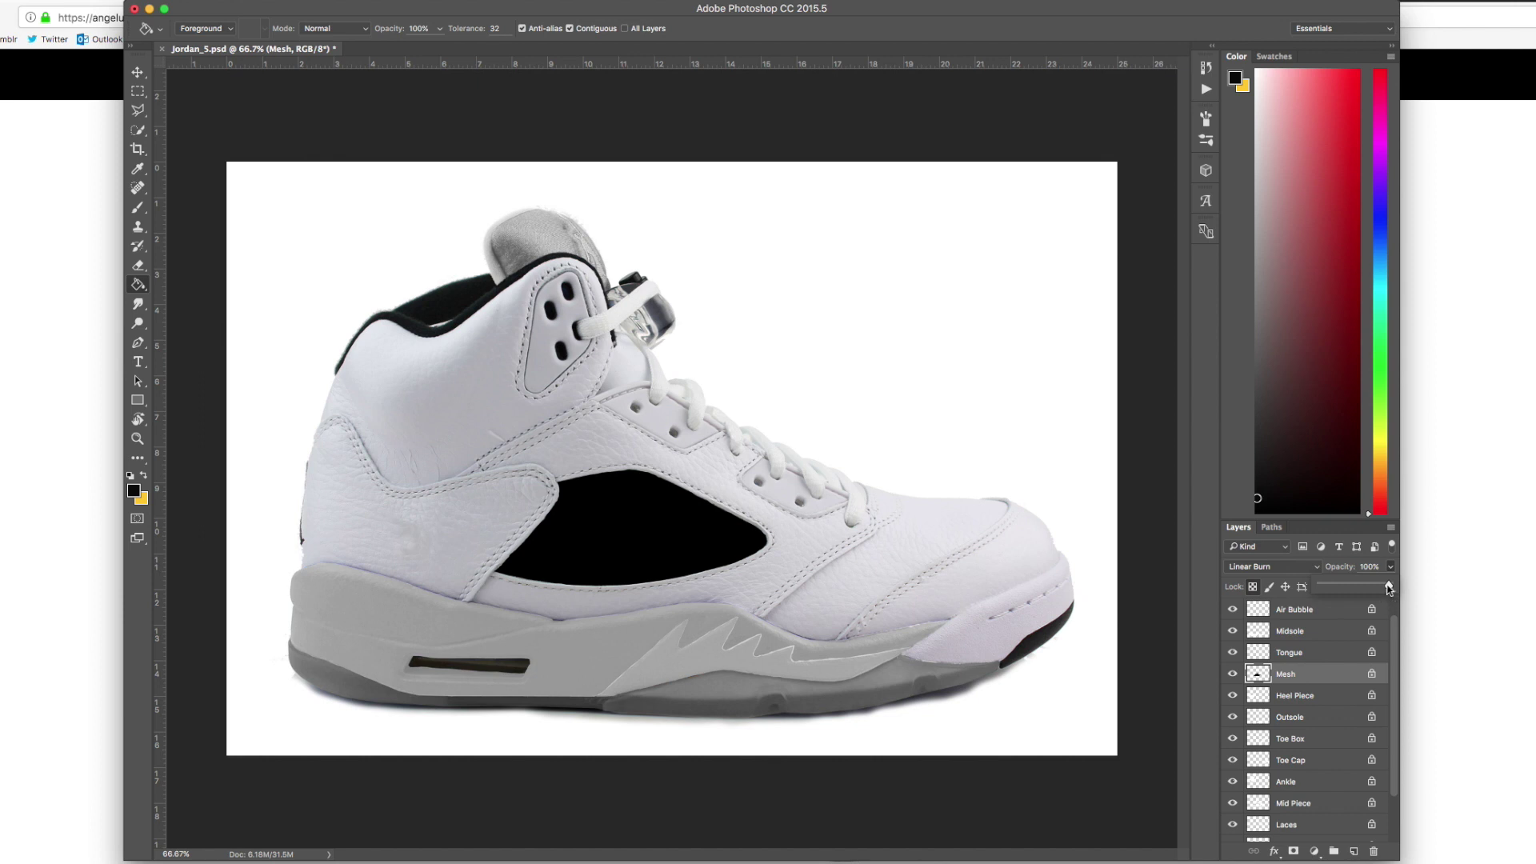
drag(1389, 588, 1371, 591)
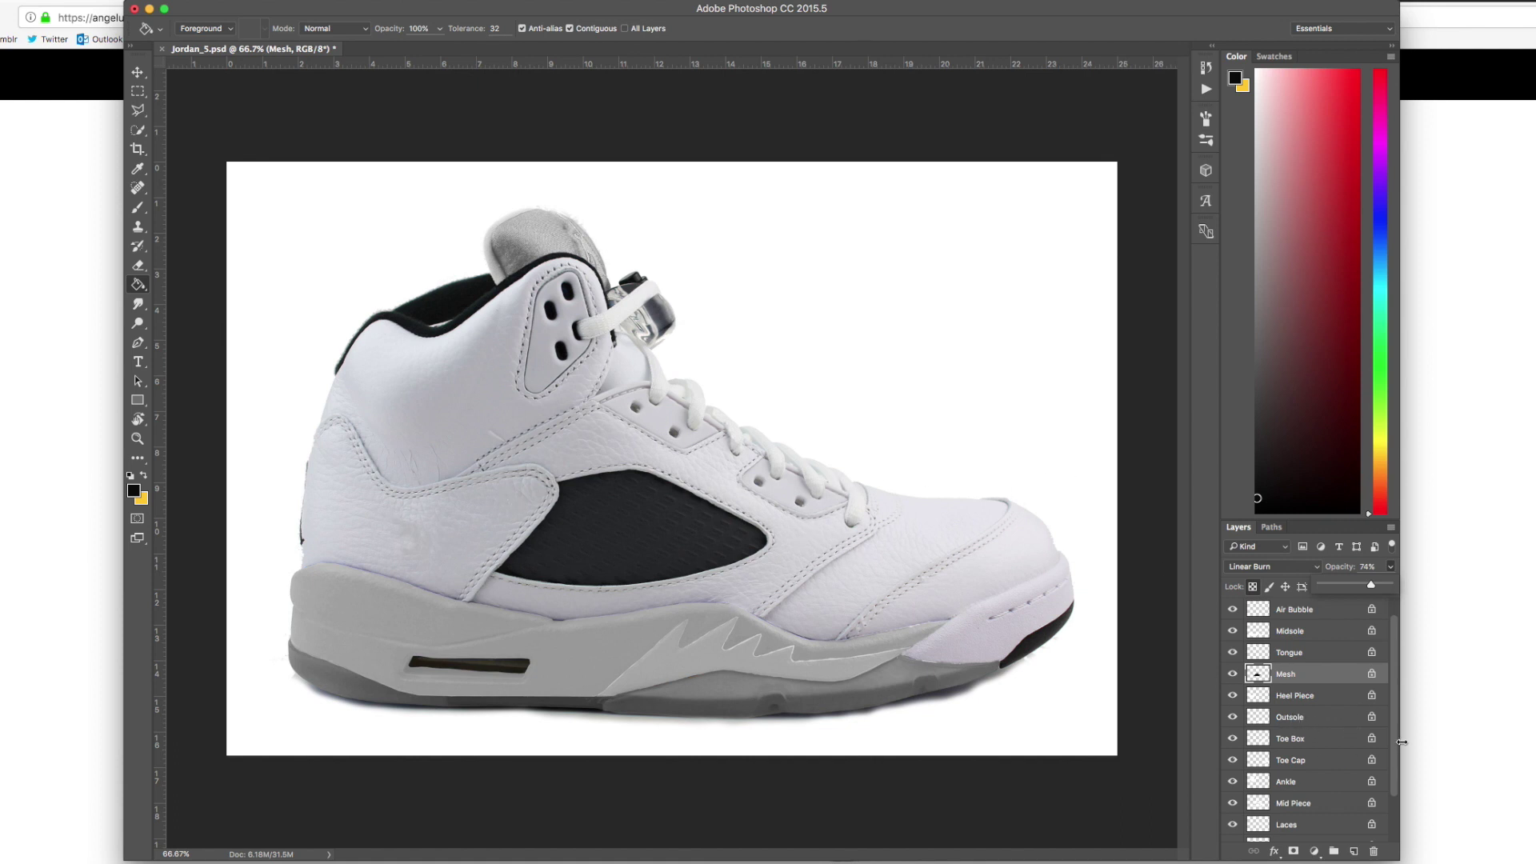
click(1391, 745)
drag(1391, 747, 1392, 780)
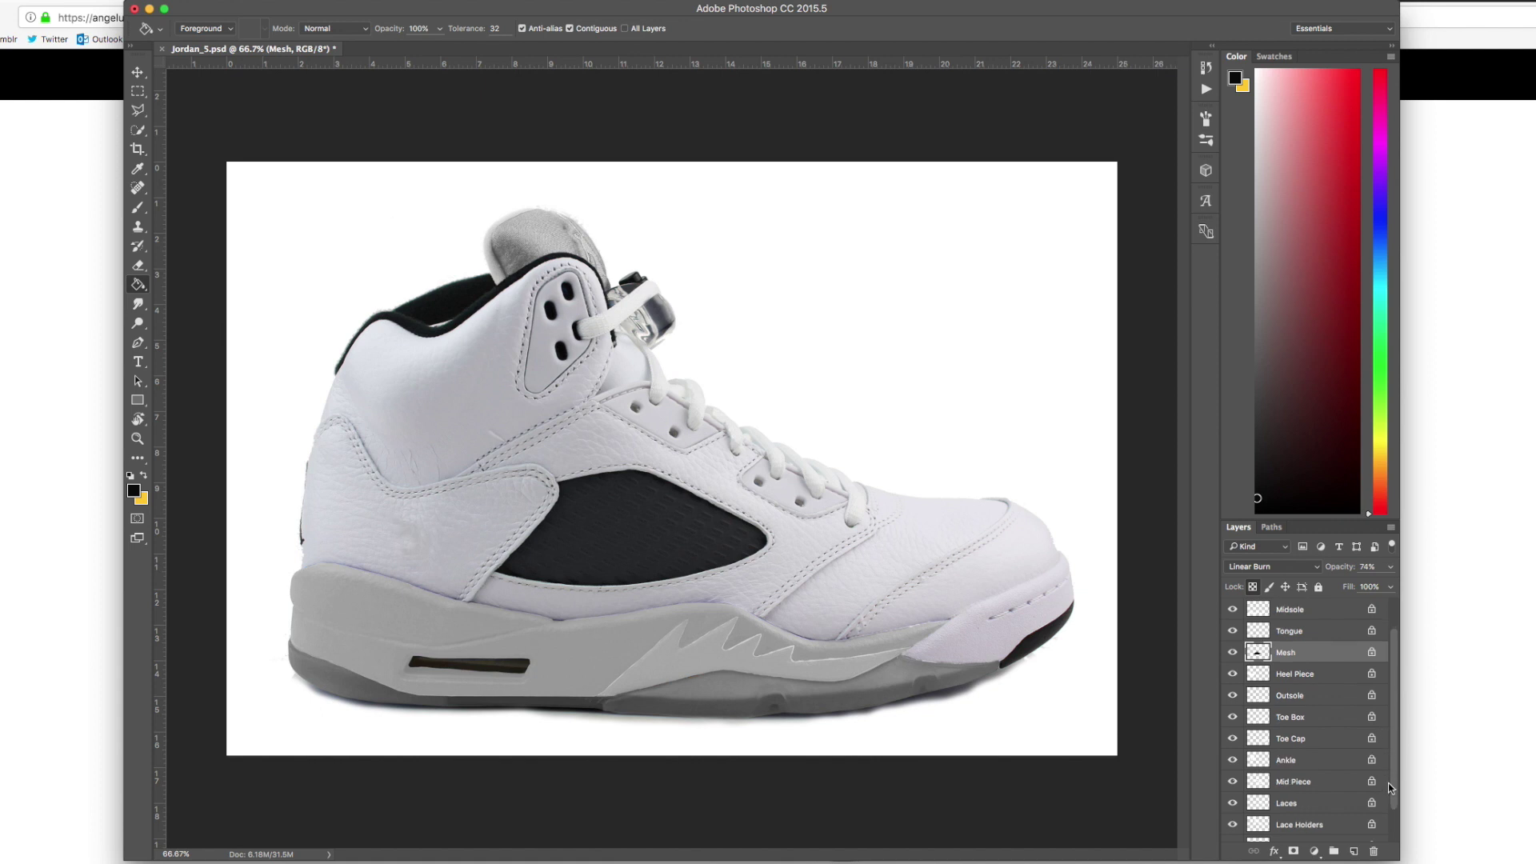
Select the Mid Piece layer and switch to the Paint Bucket tool
click(1324, 783)
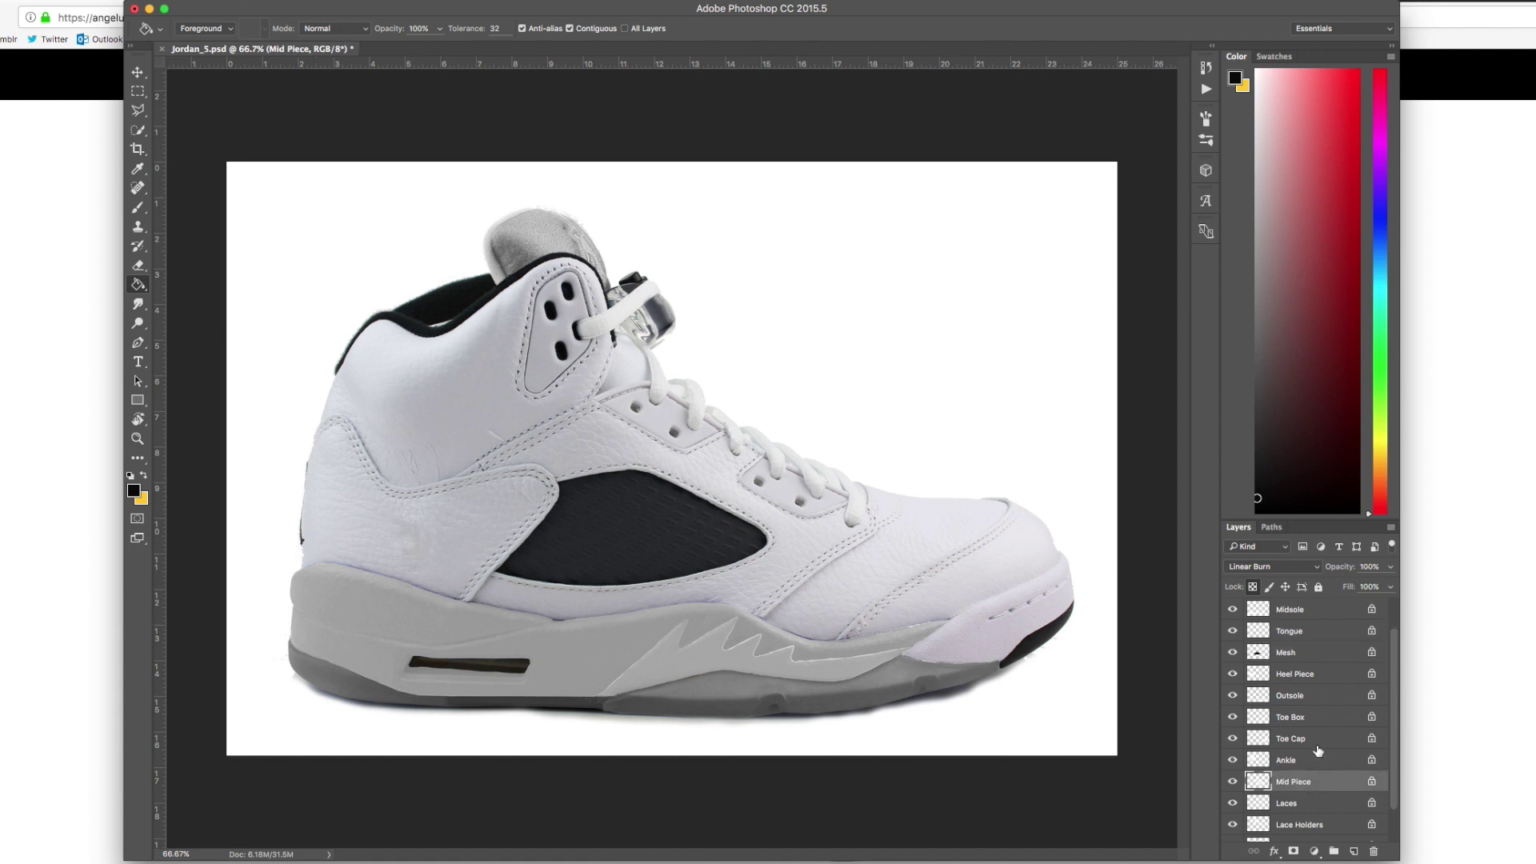
click(138, 73)
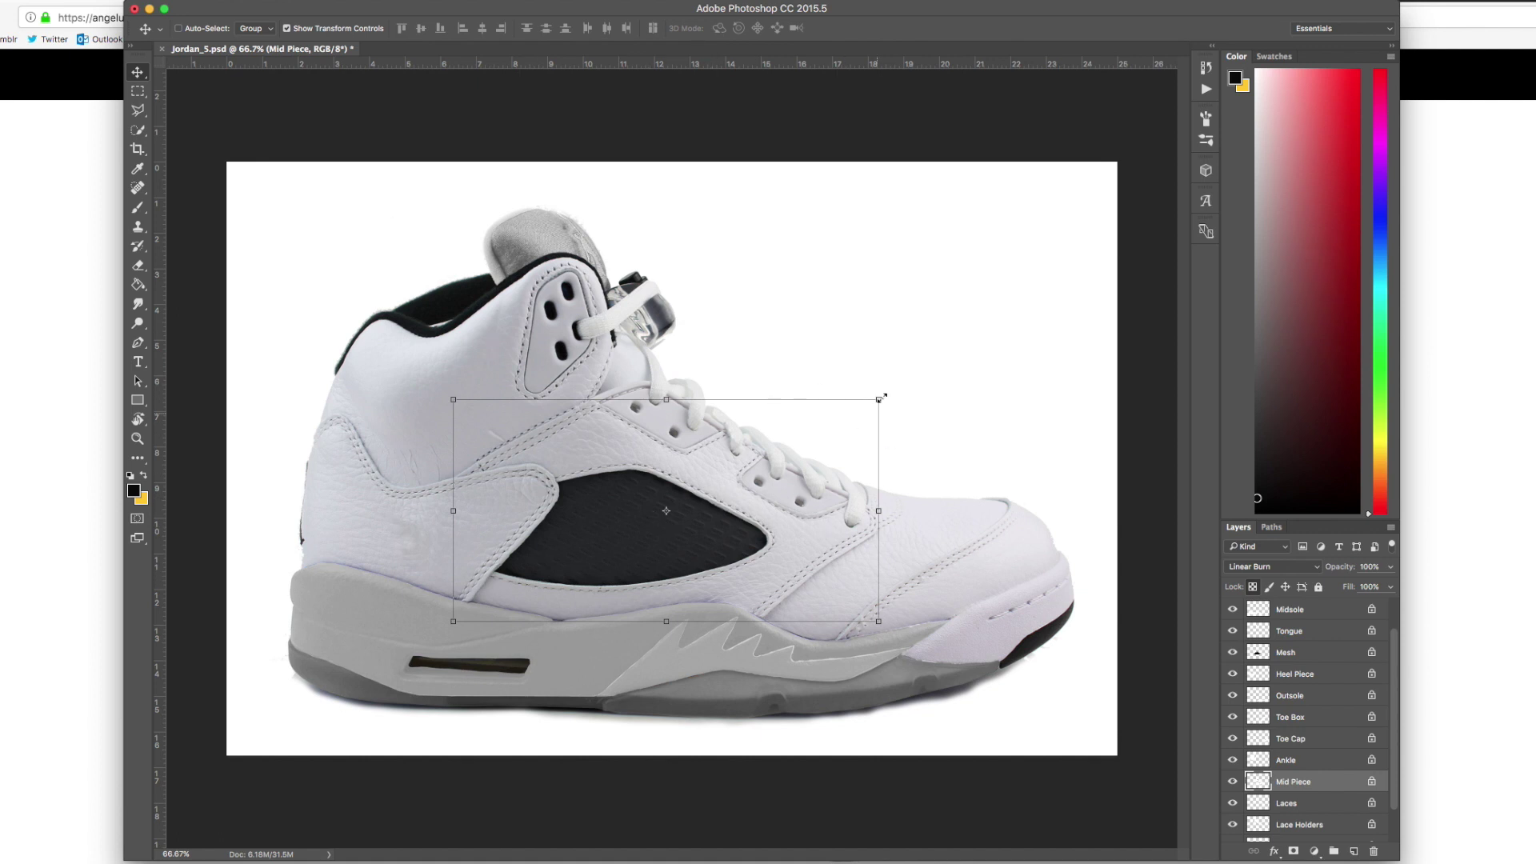
key(g)
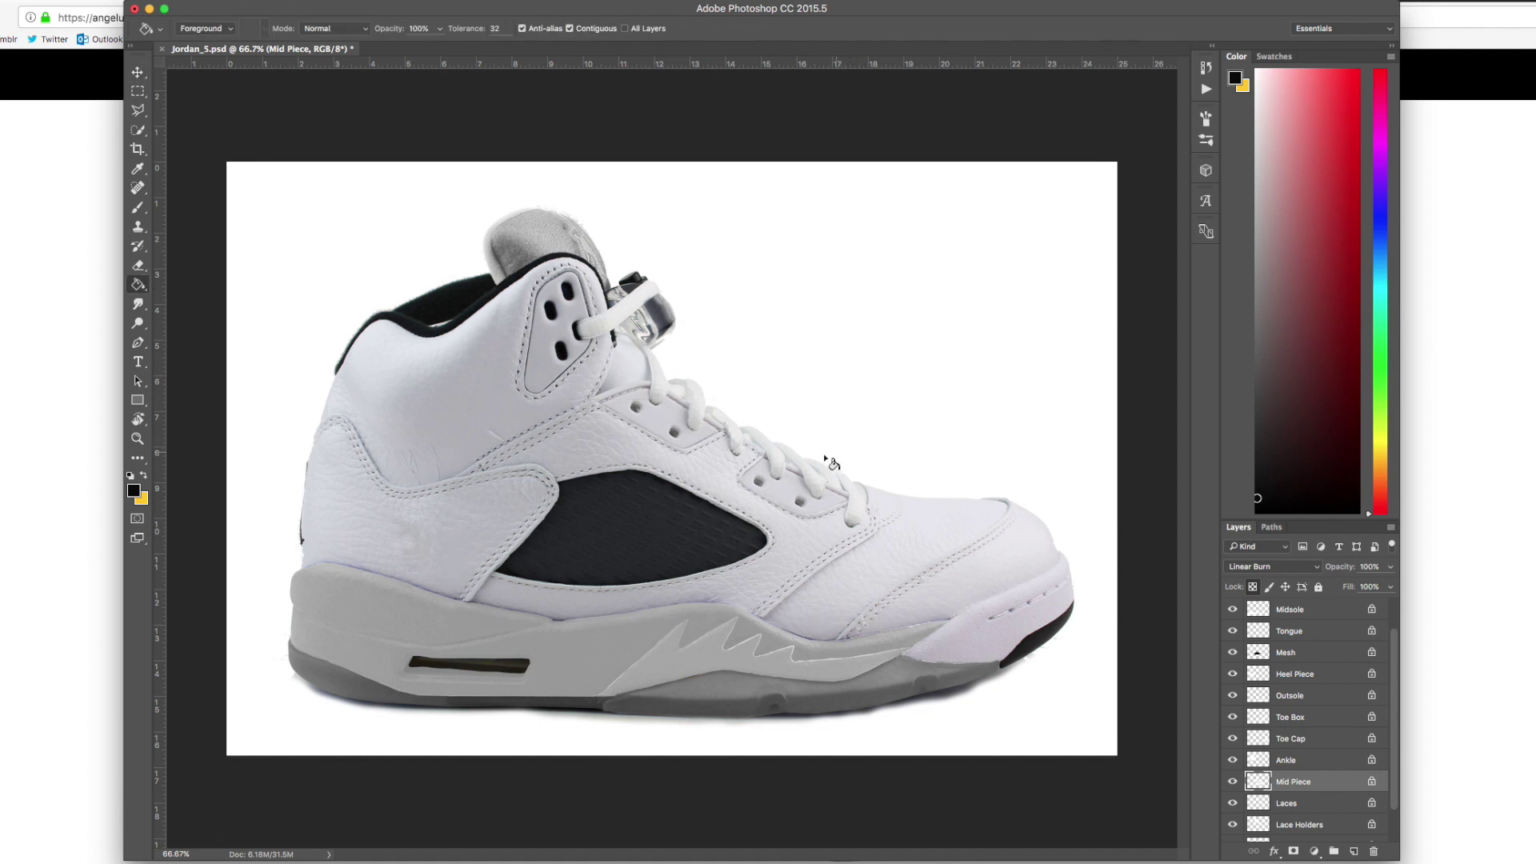
key(v)
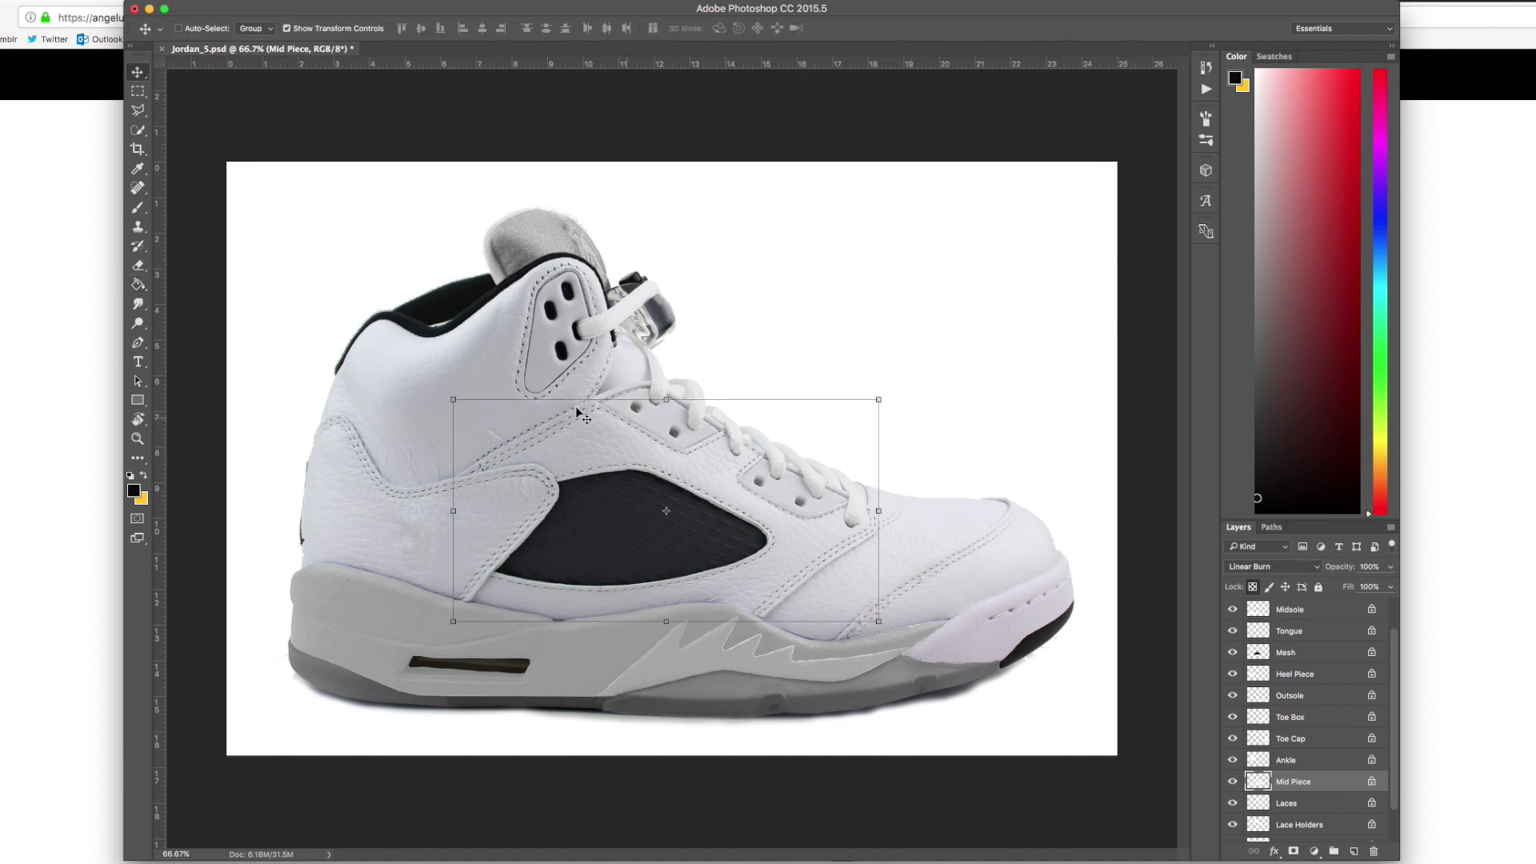
key(g)
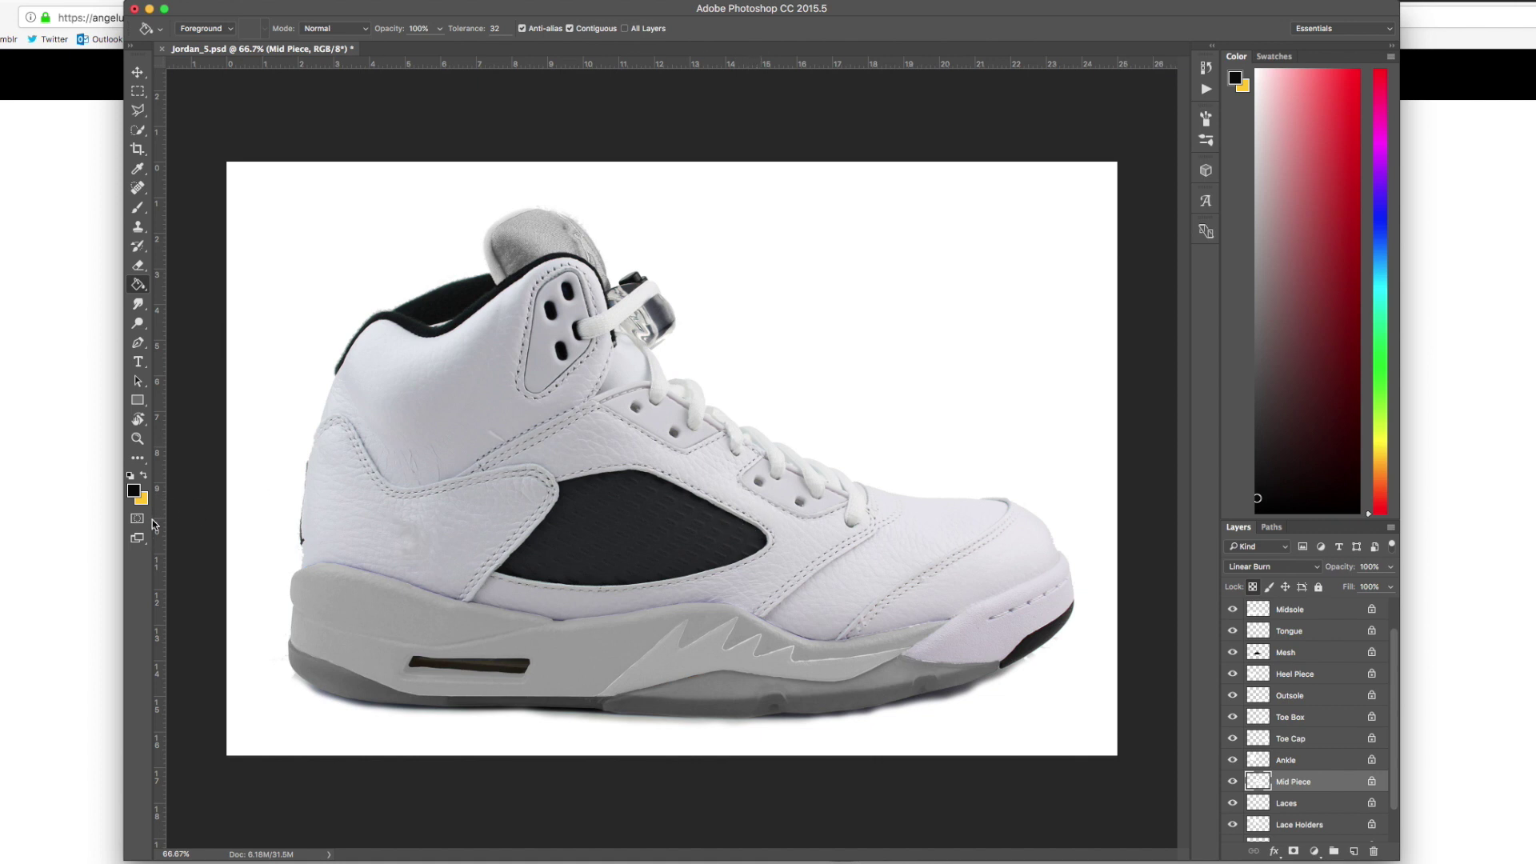
Fill the mid panel yellow, then start choosing a green hue in the Color Picker
click(144, 477)
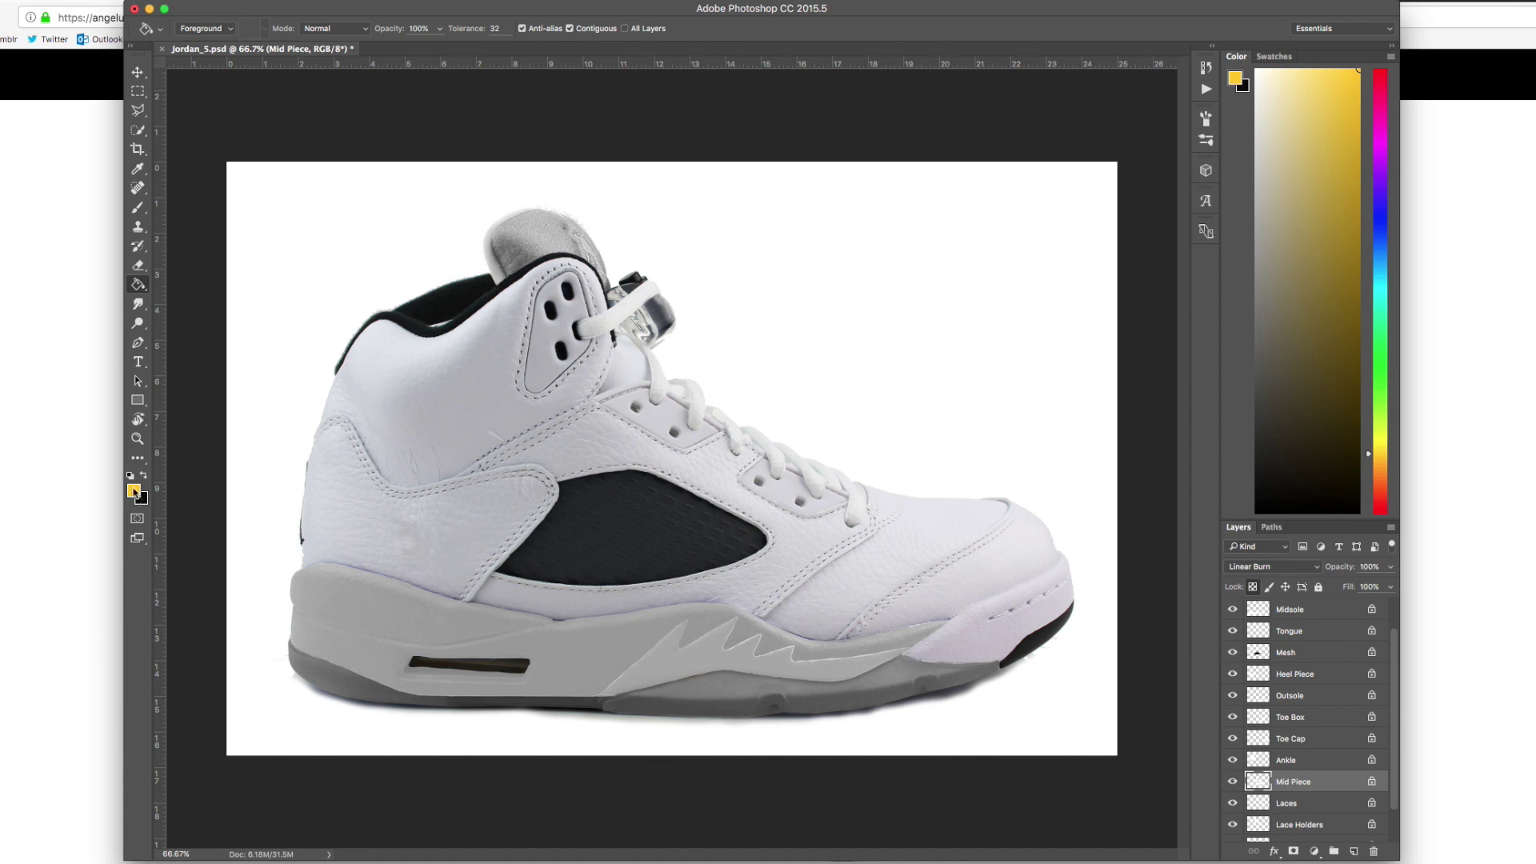
click(624, 461)
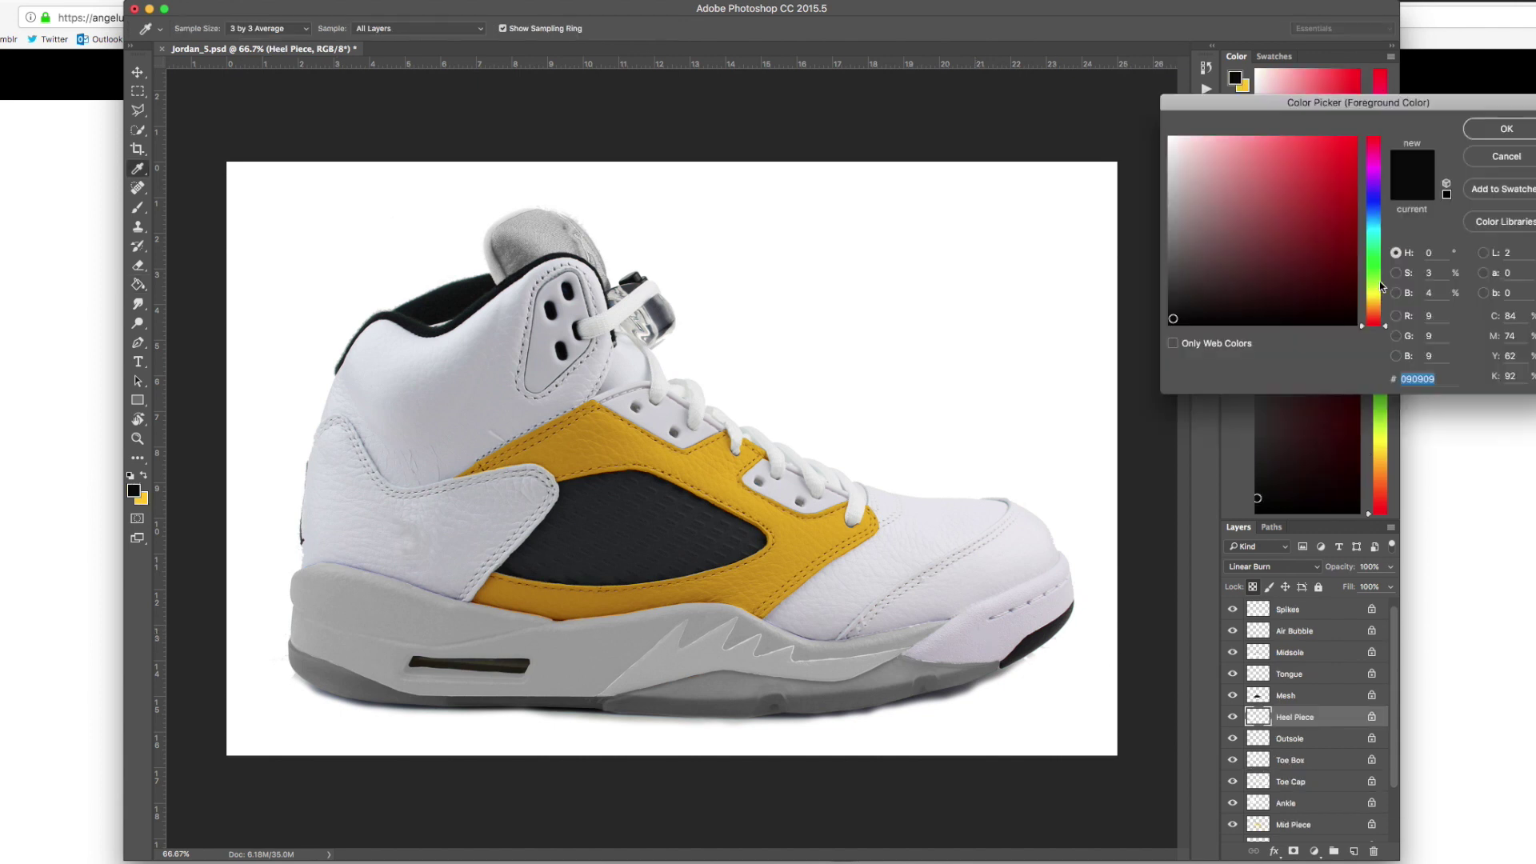
drag(1379, 281, 1303, 237)
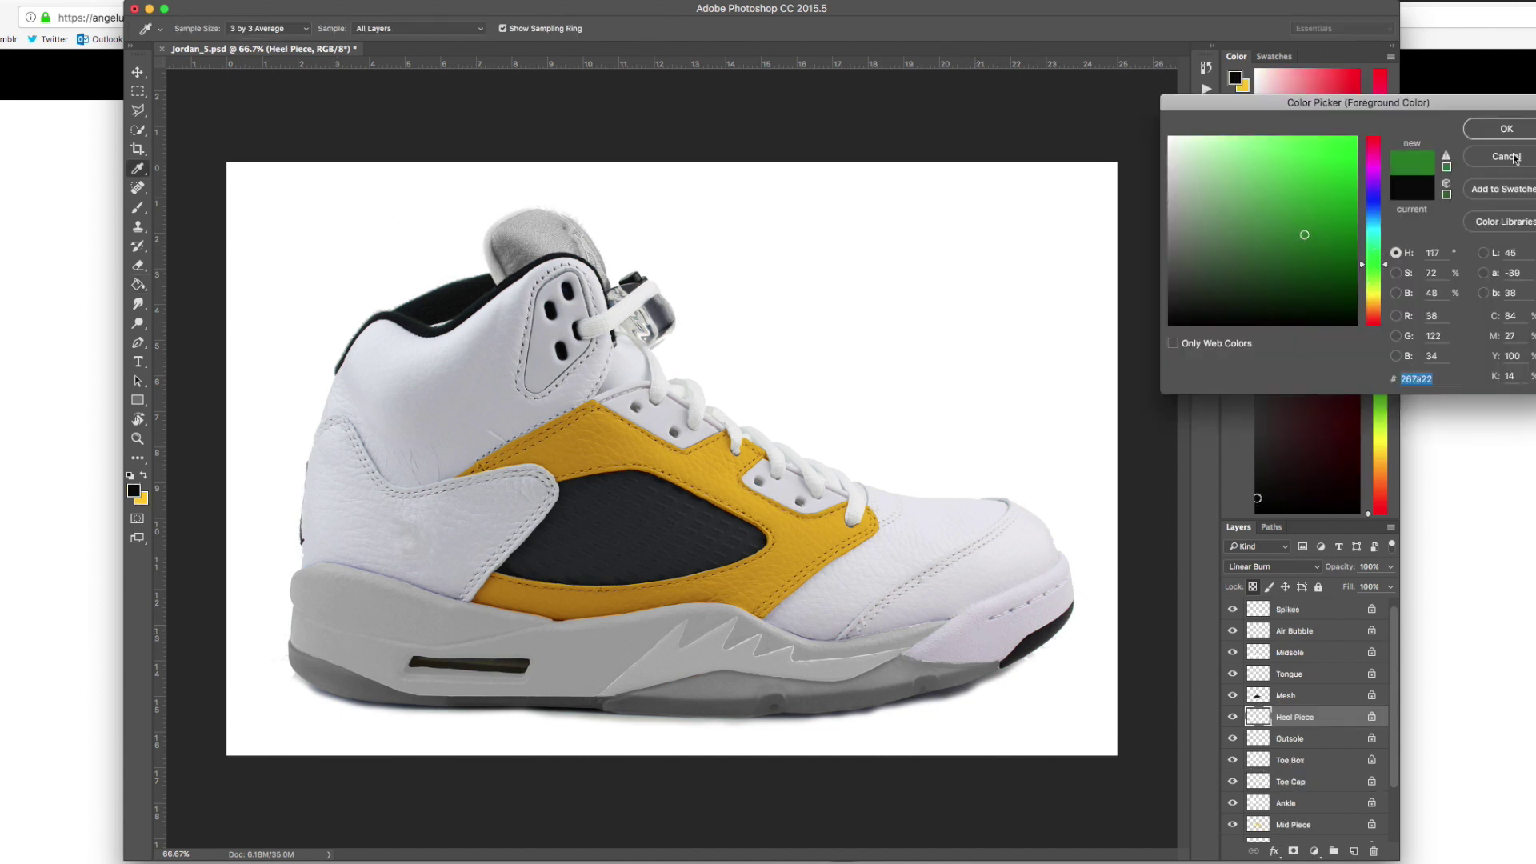
Fill the heel piece green and reduce its layer opacity to about 76%
click(1507, 129)
key(v)
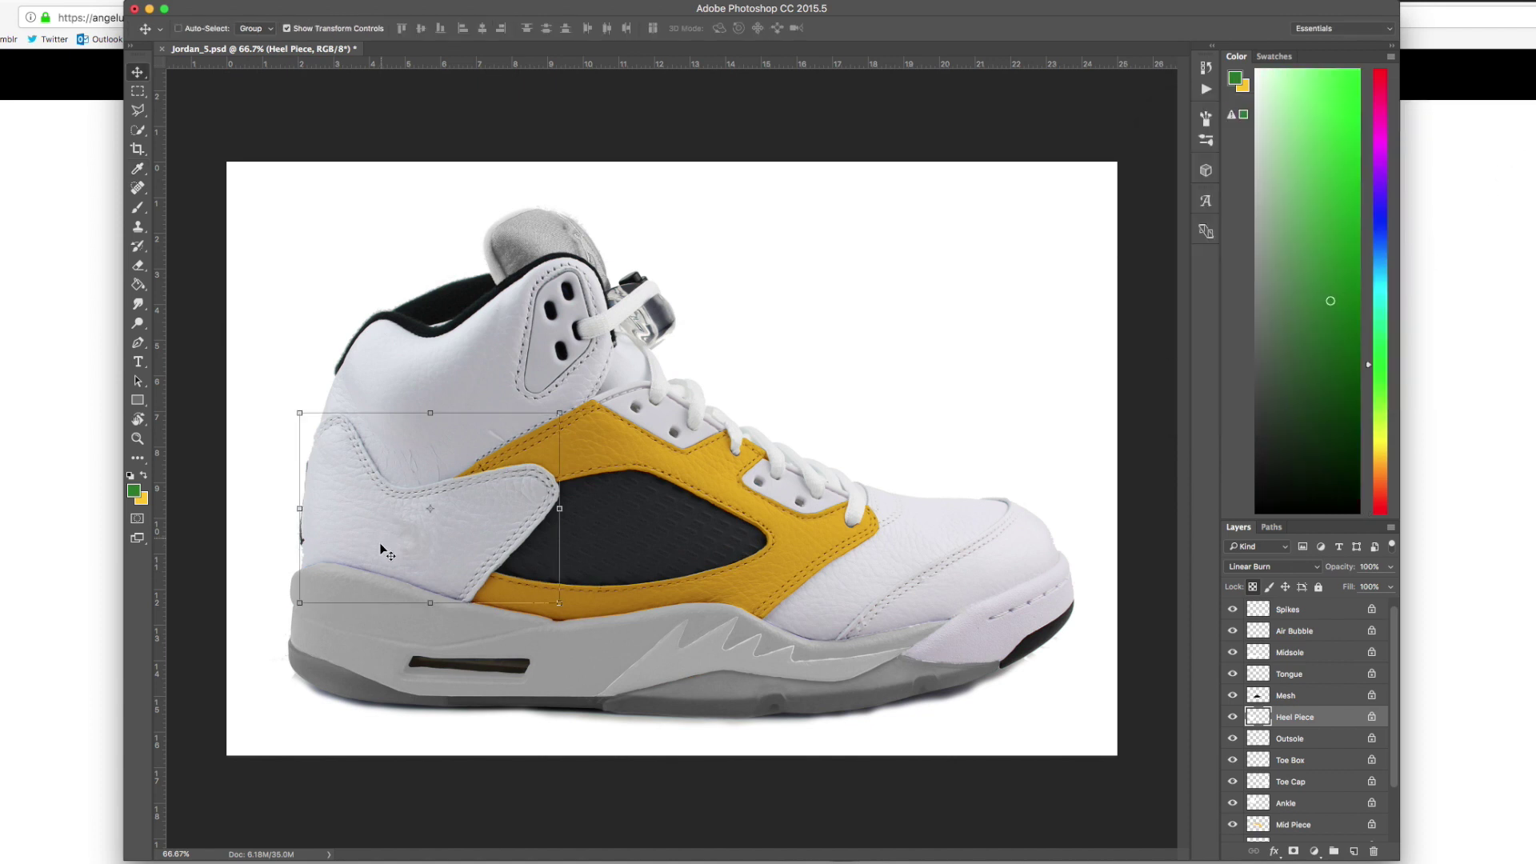
key(g)
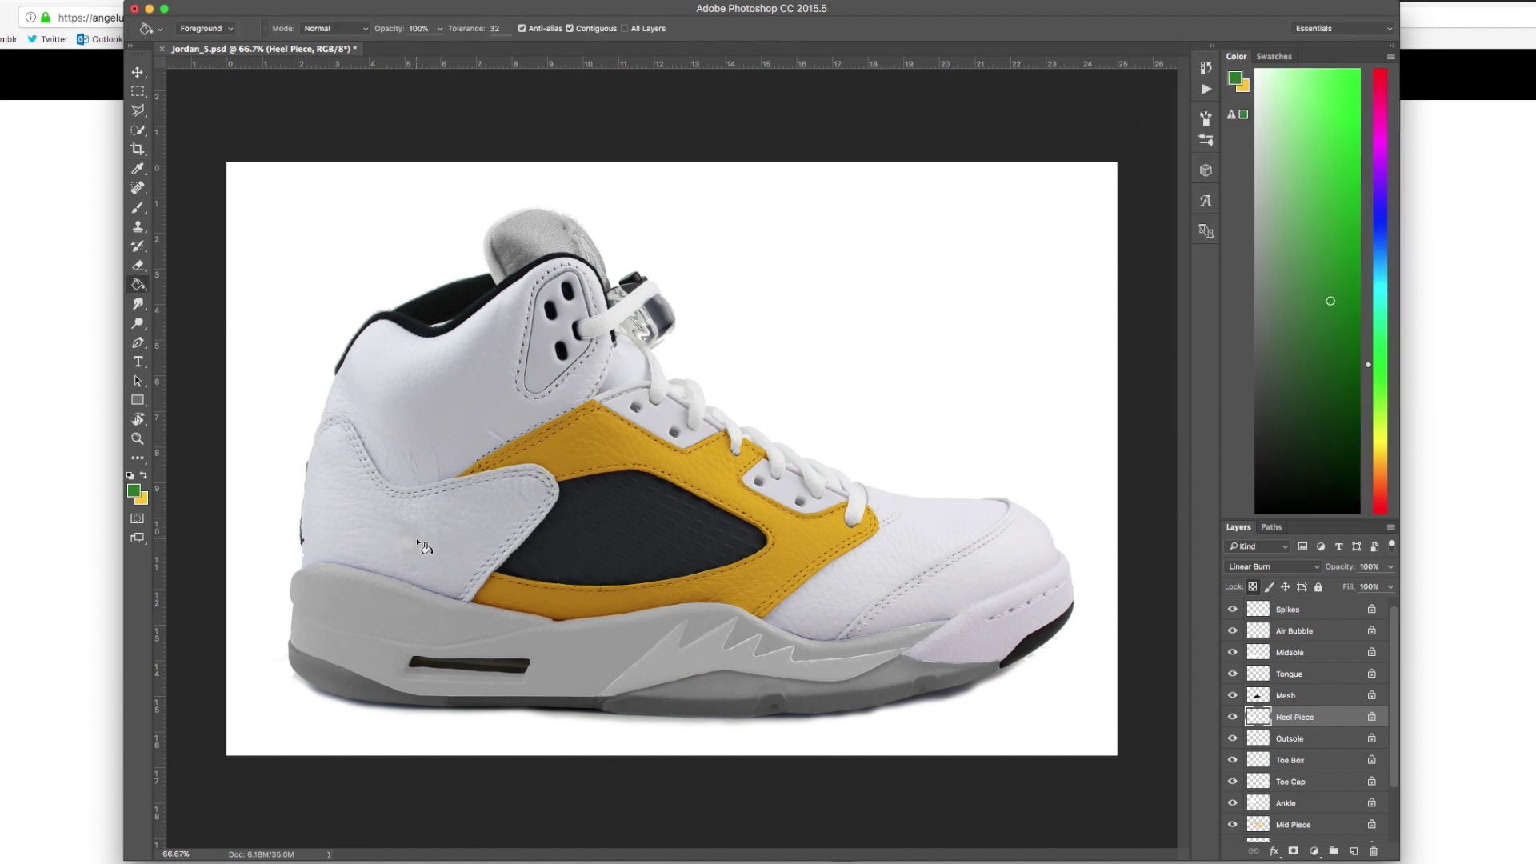
click(424, 559)
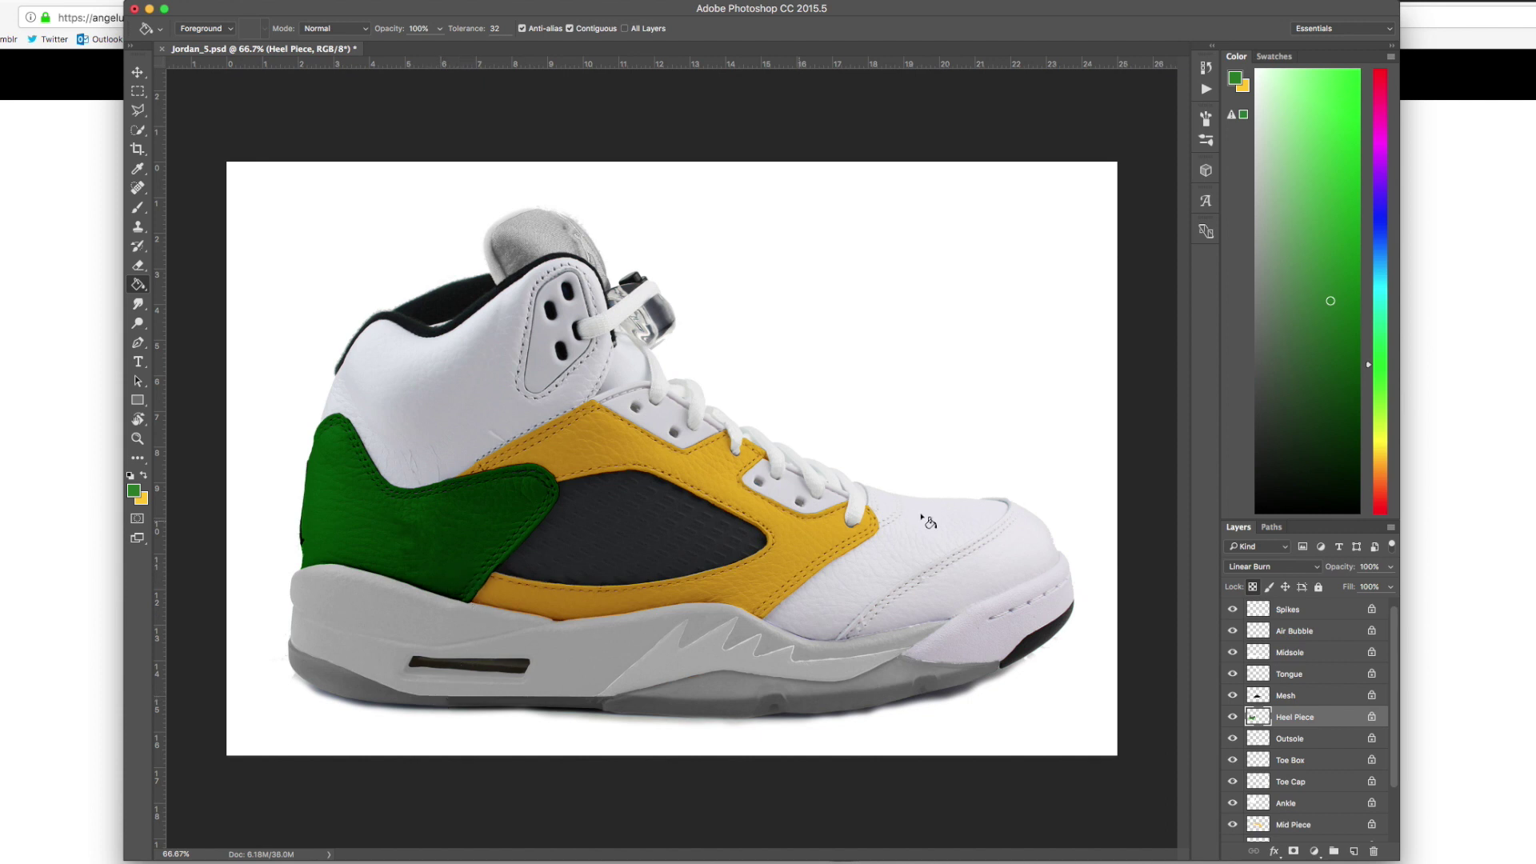
click(1390, 568)
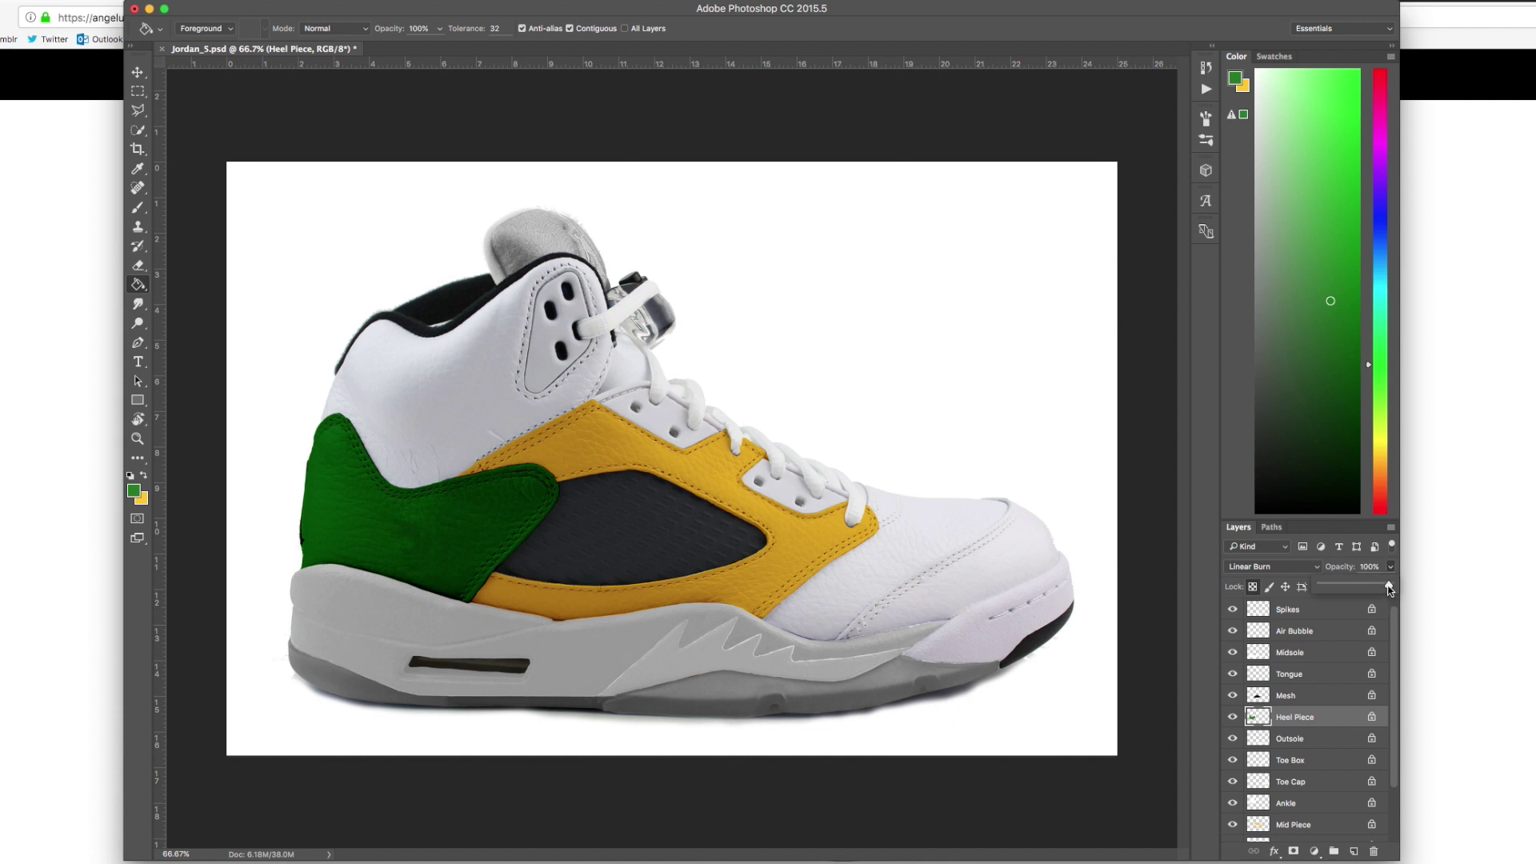
drag(1389, 589, 1375, 587)
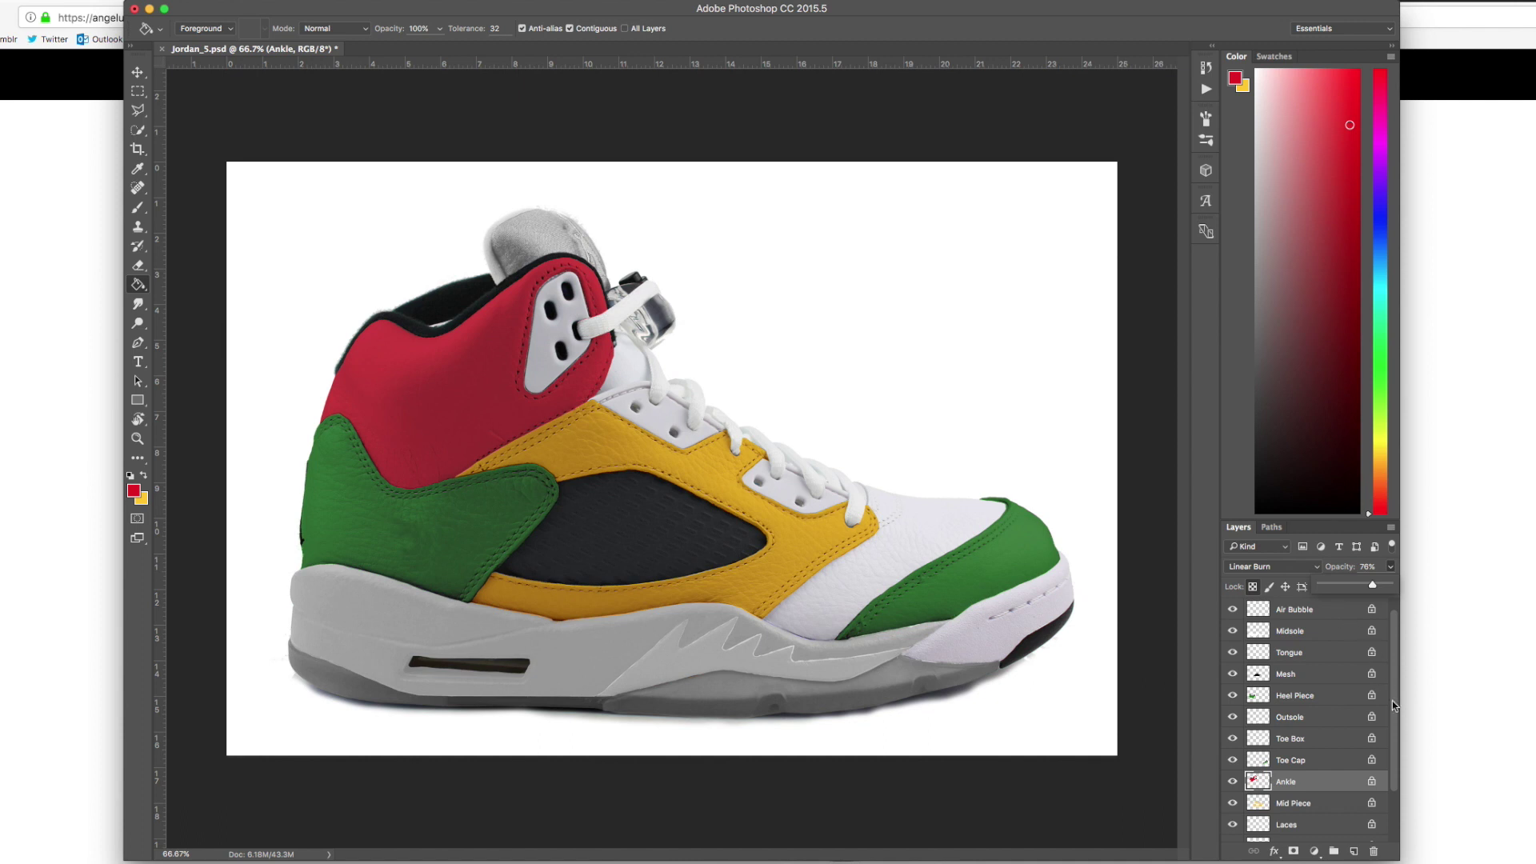
Nudge the heel opacity to 78%, then fill the Lace Holders patch green
drag(1371, 584, 1375, 585)
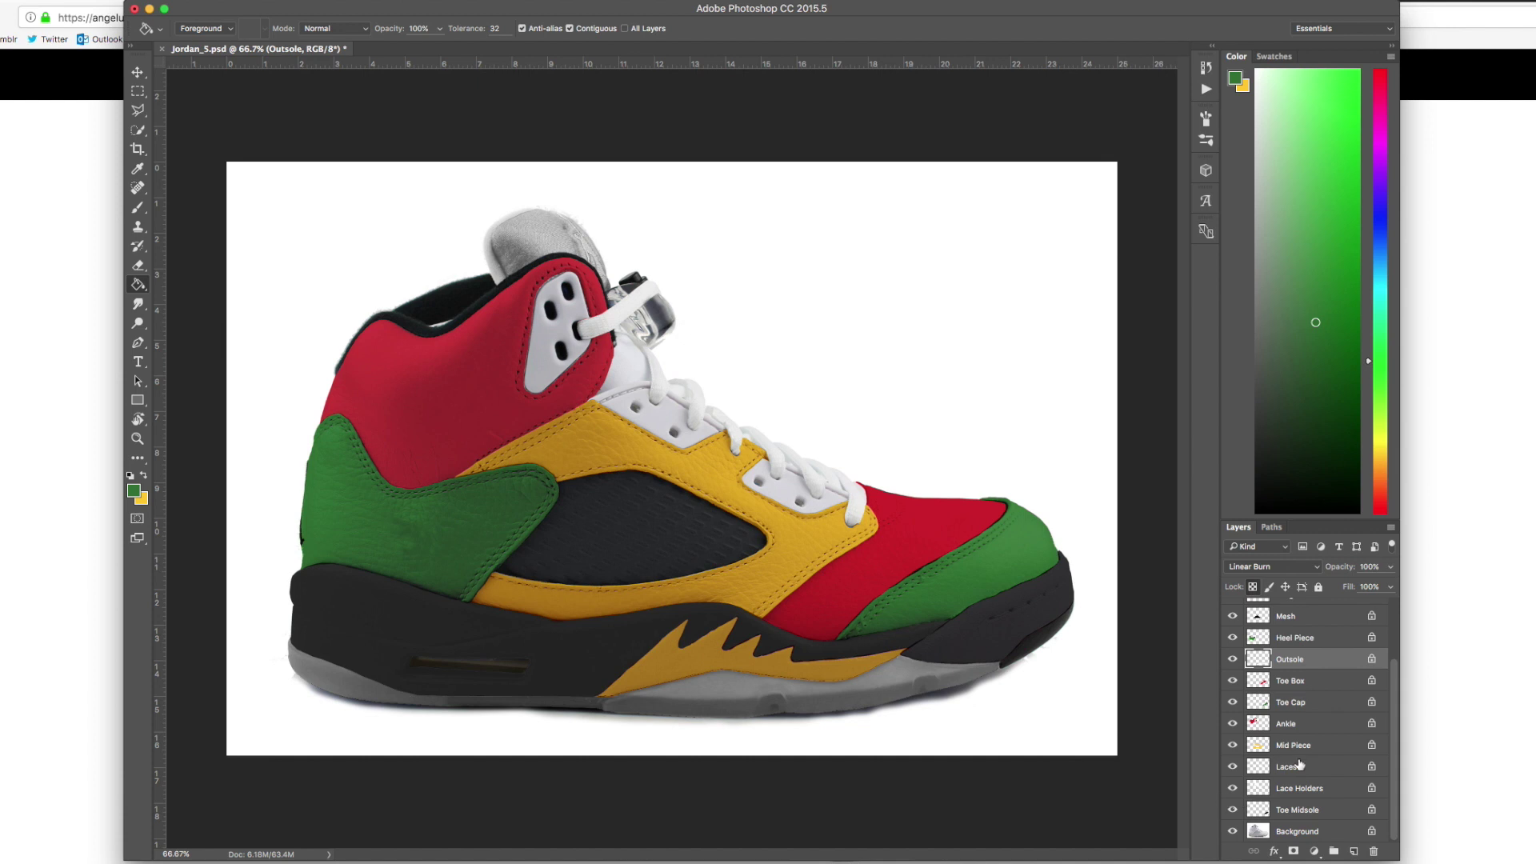
click(1313, 788)
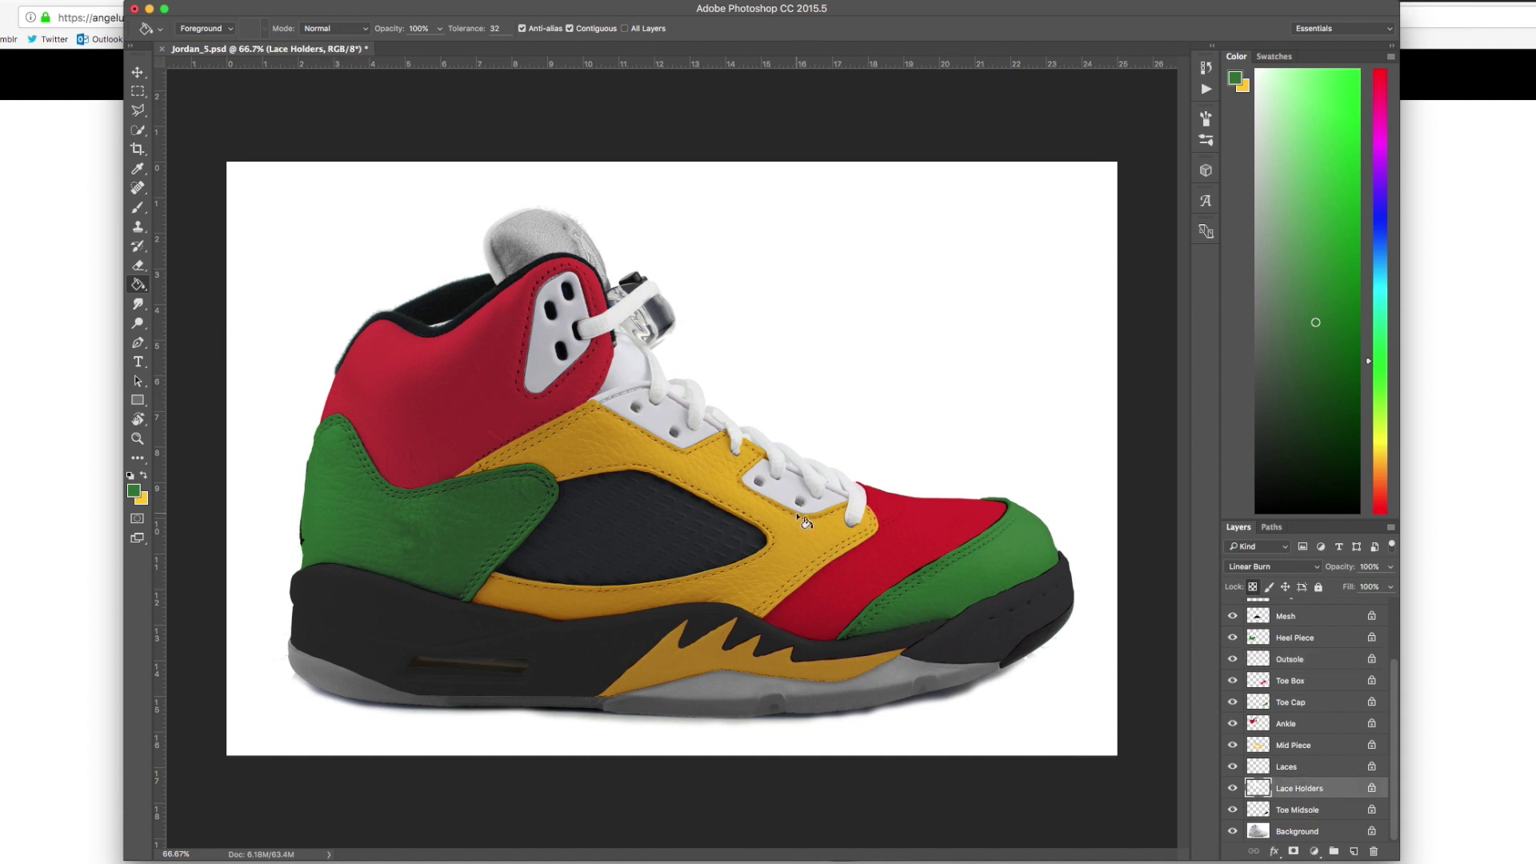
click(773, 488)
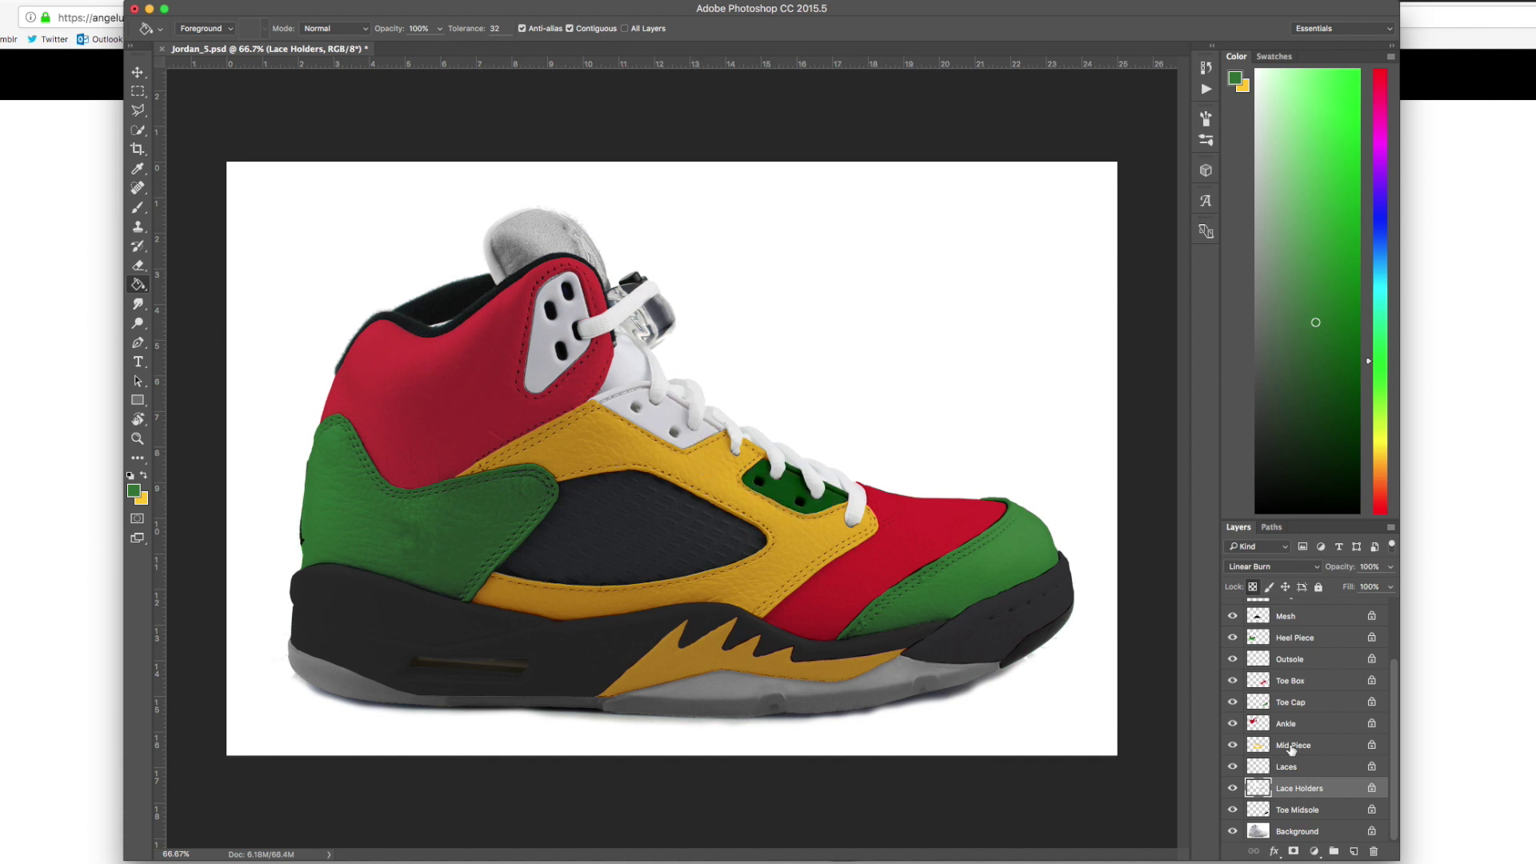
Set the Lace Holders layer's opacity to 77%
click(1391, 567)
drag(1392, 584, 1367, 589)
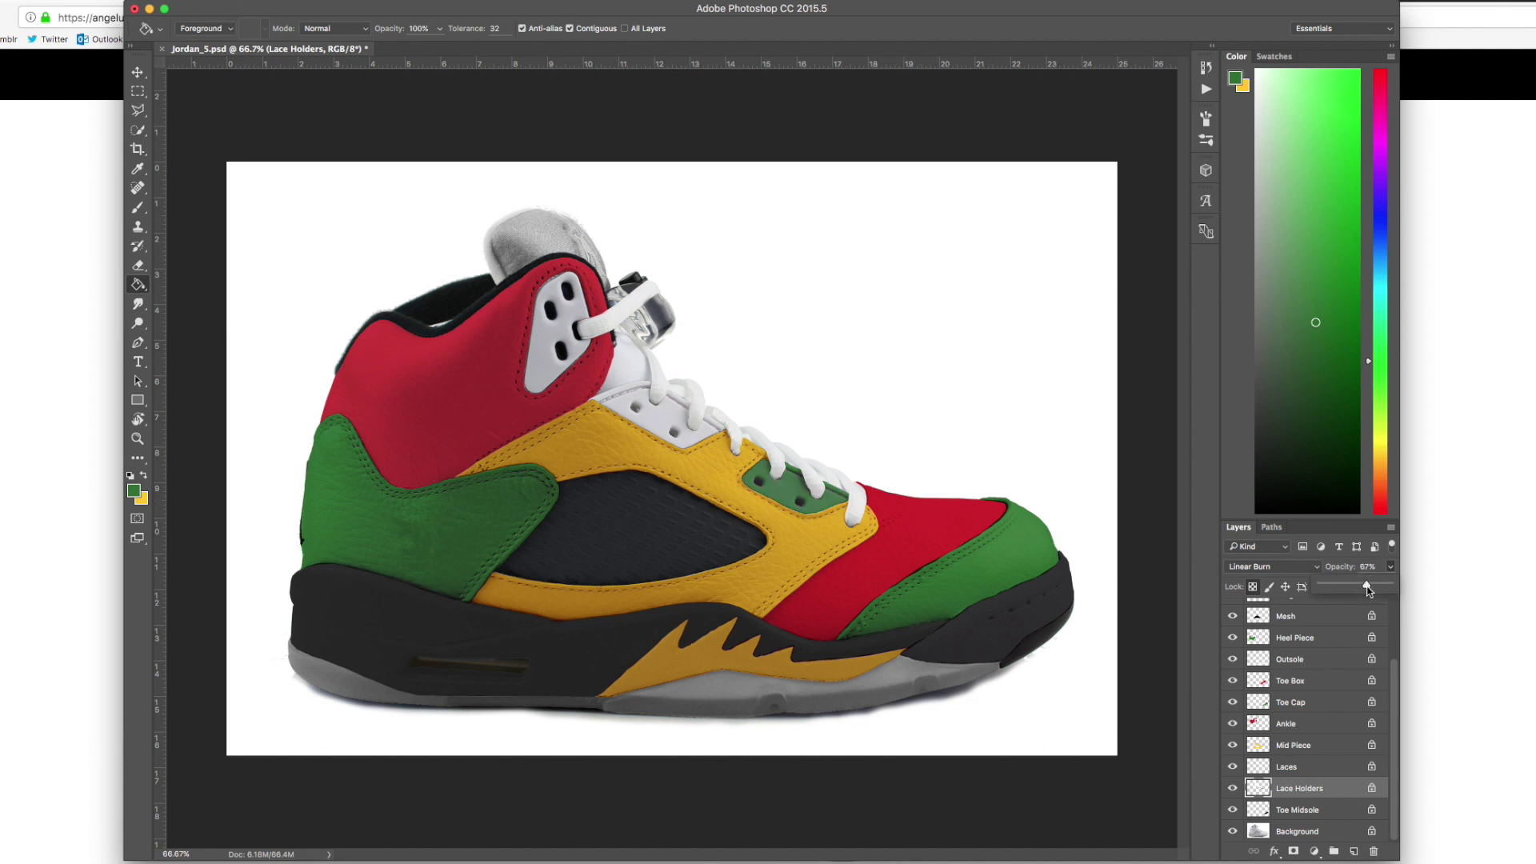
drag(1368, 590, 1374, 590)
click(1402, 748)
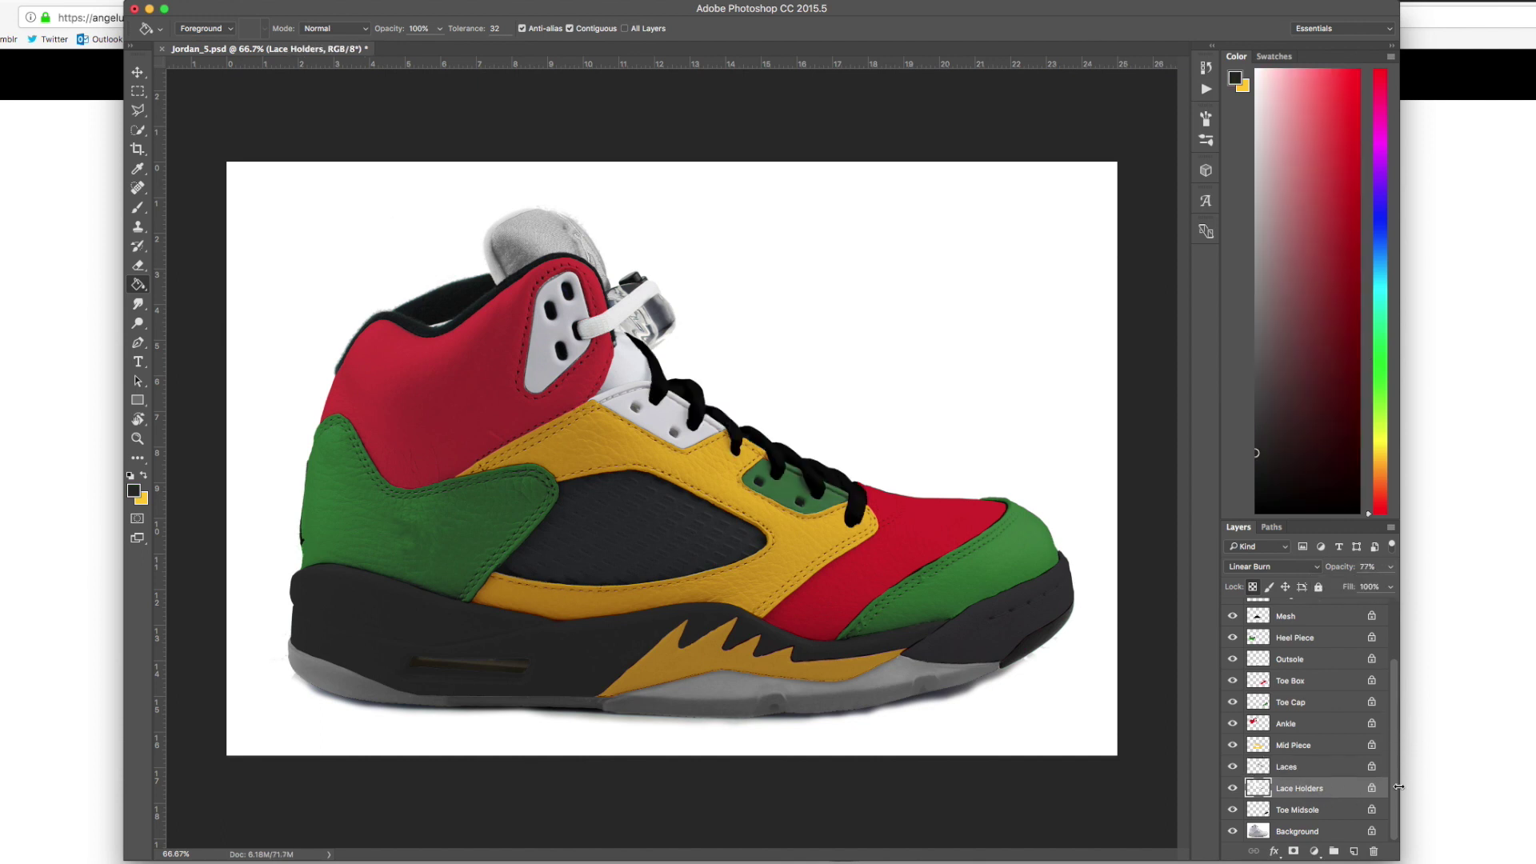
drag(1398, 786, 1395, 728)
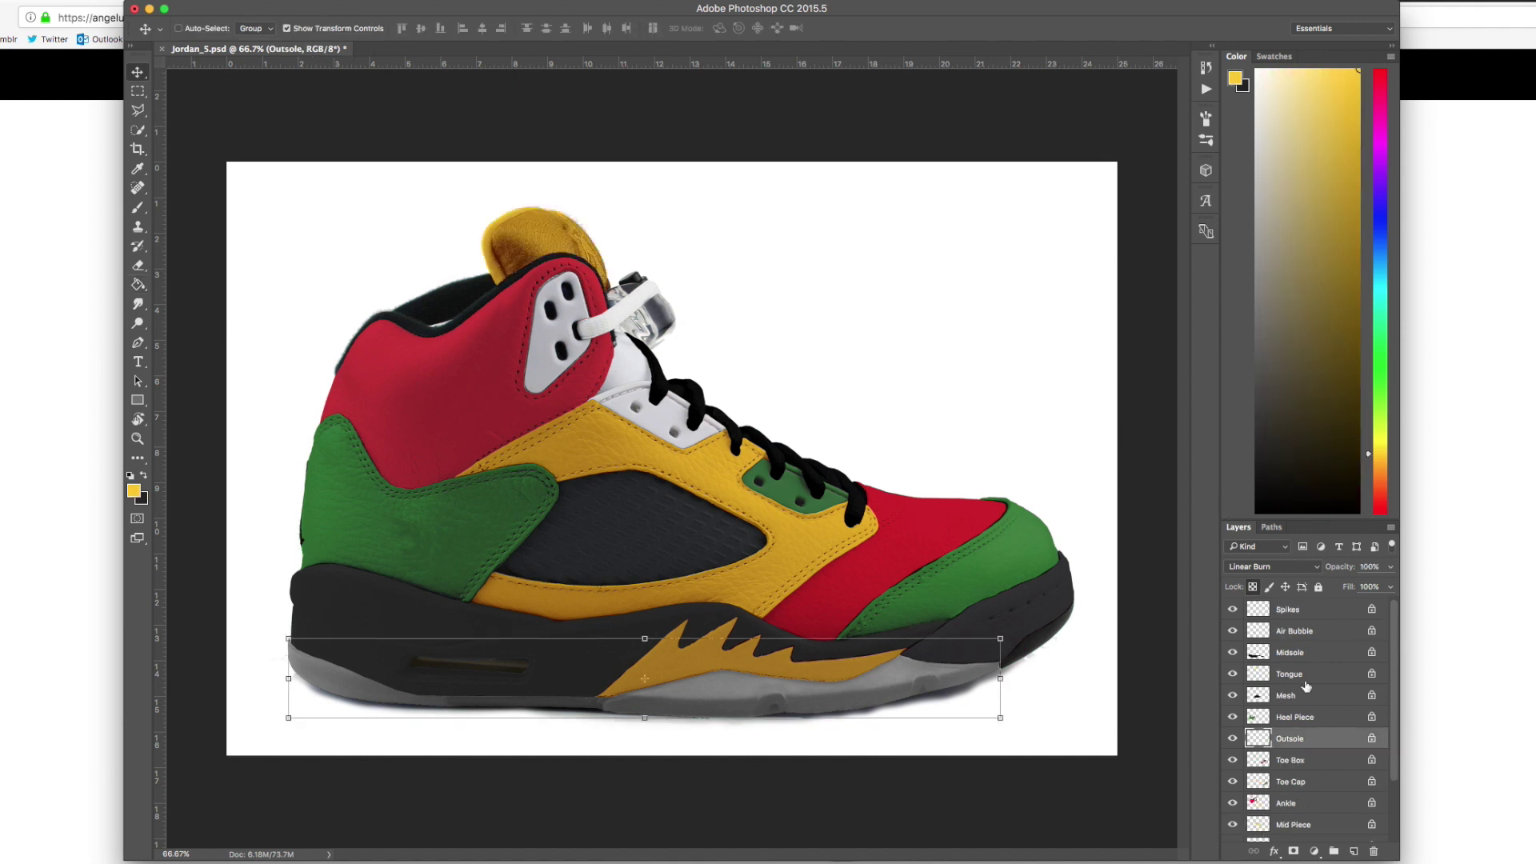
Sample the toe's red and fill the sole spikes on the Spikes layer with it
click(1311, 612)
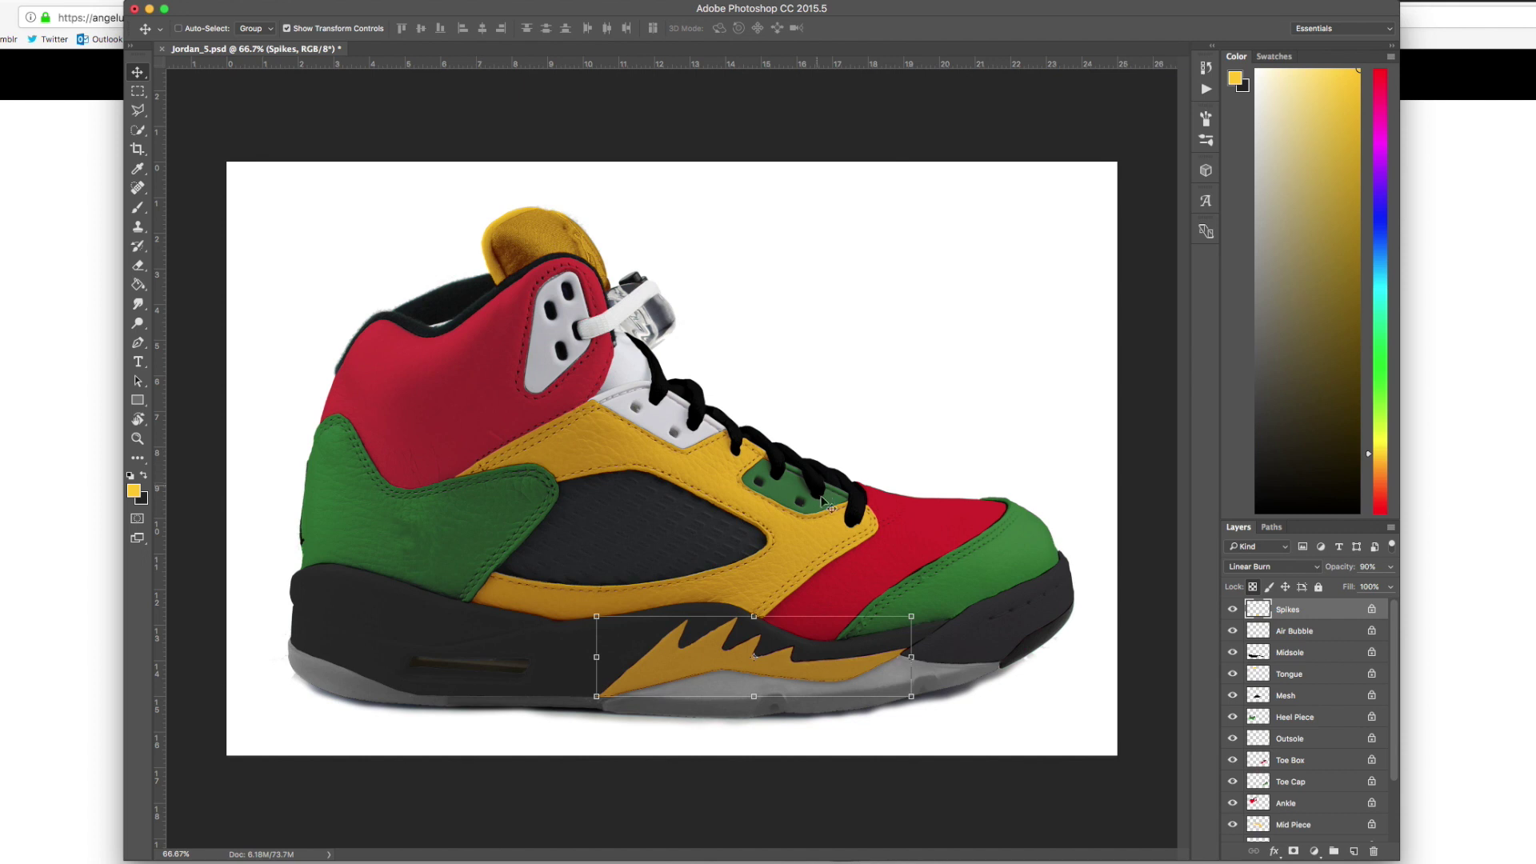
key(i)
click(913, 535)
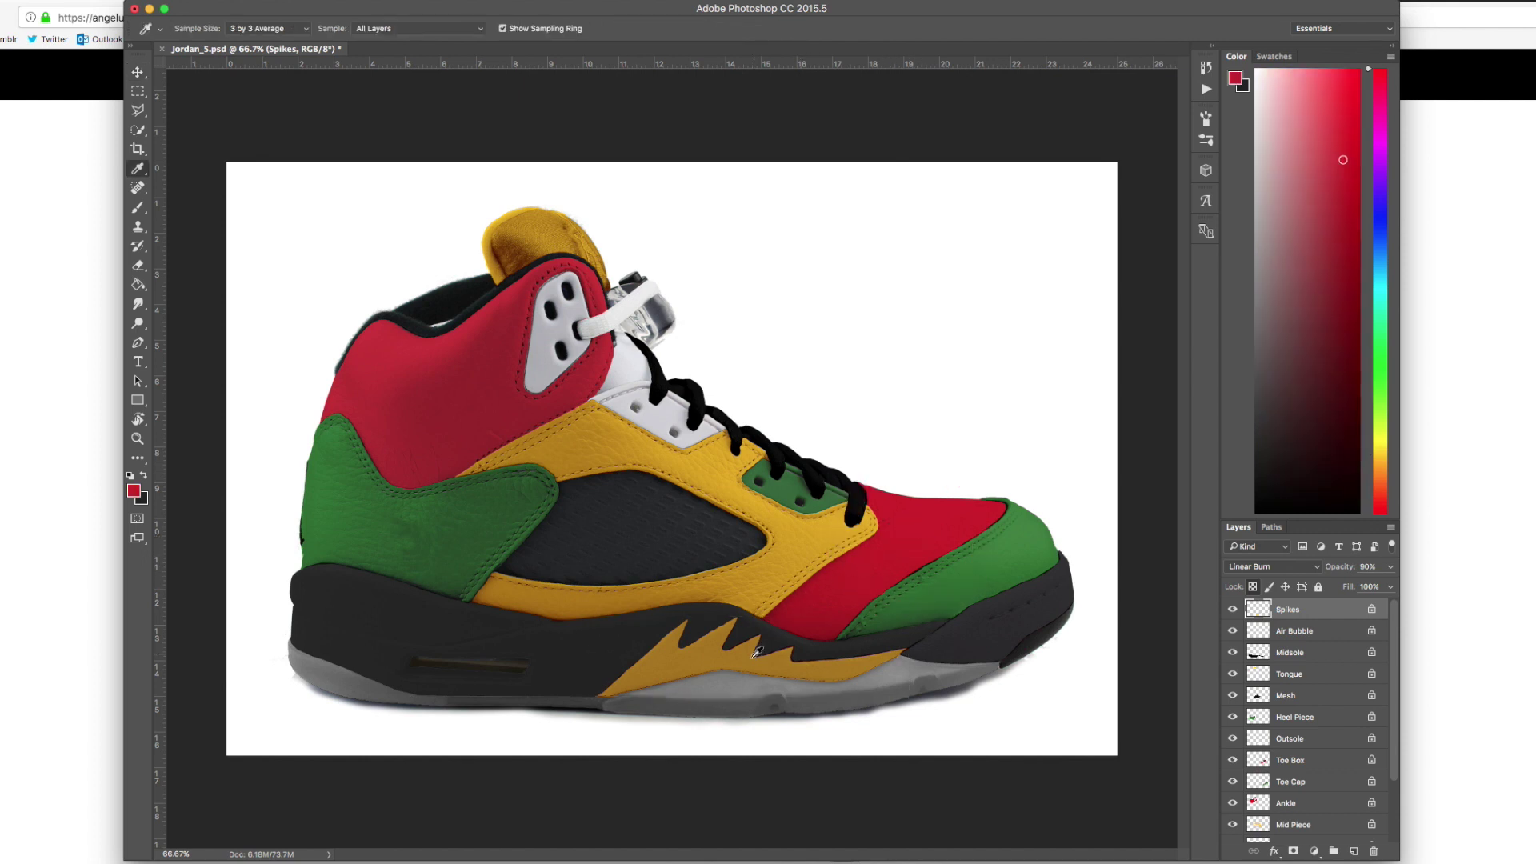
key(g)
click(747, 685)
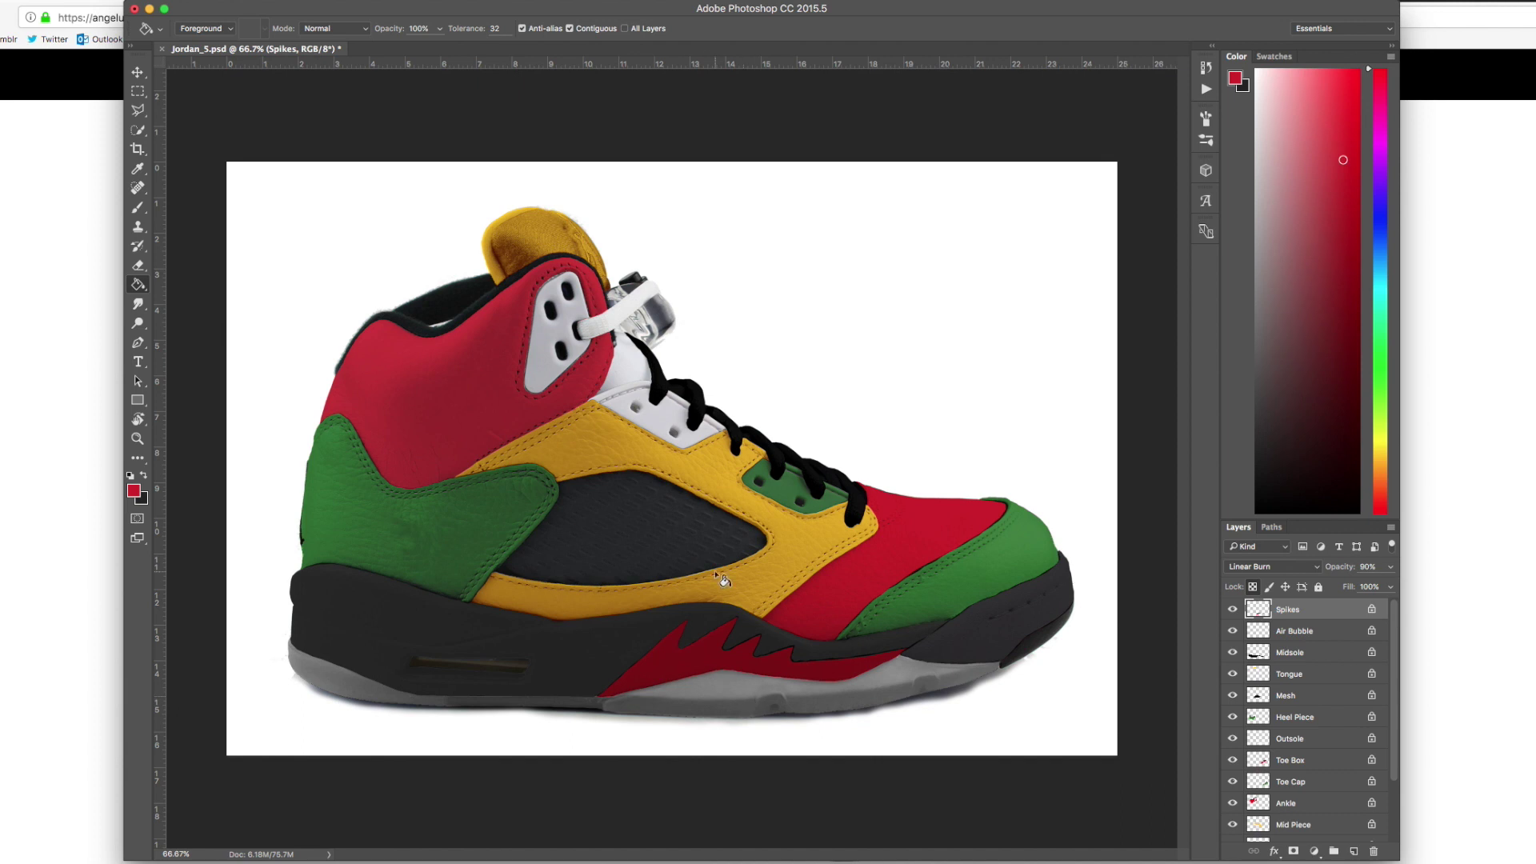
scroll(724, 580, down, 2)
scroll(871, 665, up, 2)
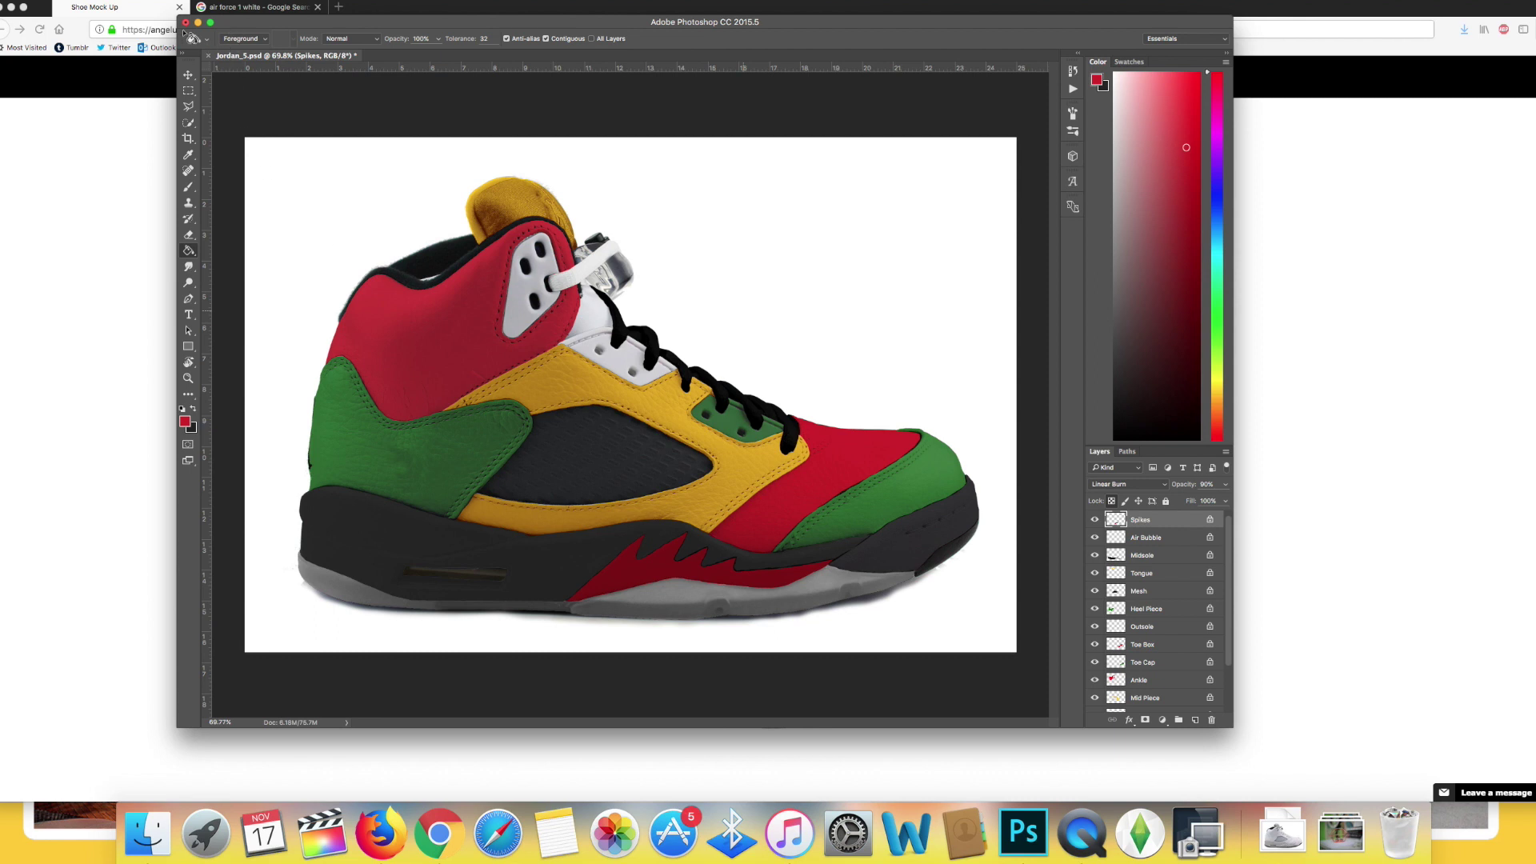
Close the Jordan mock-up without saving and start a new document
click(208, 57)
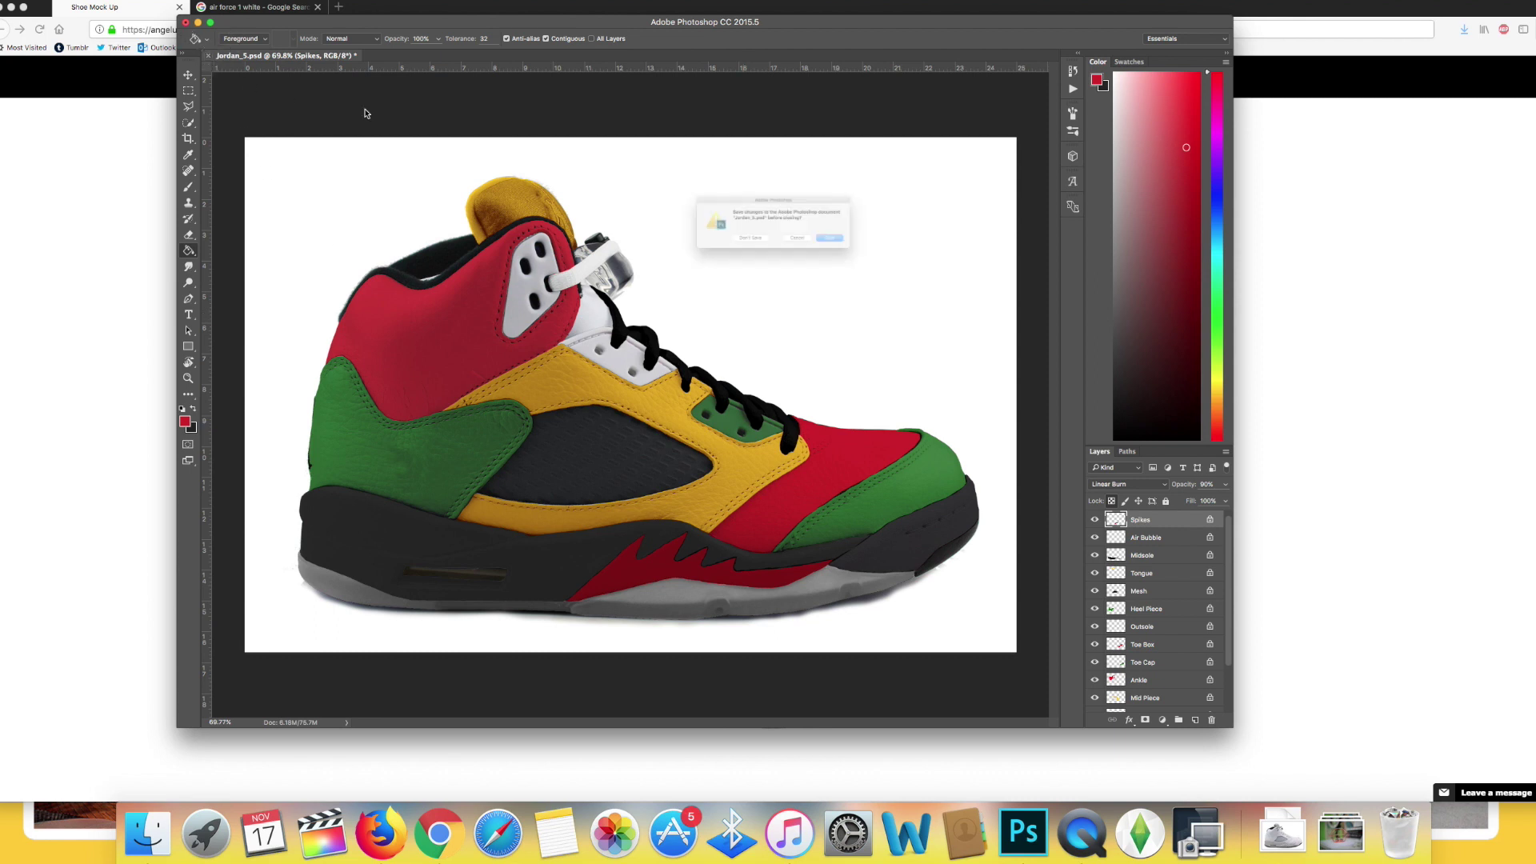
click(730, 251)
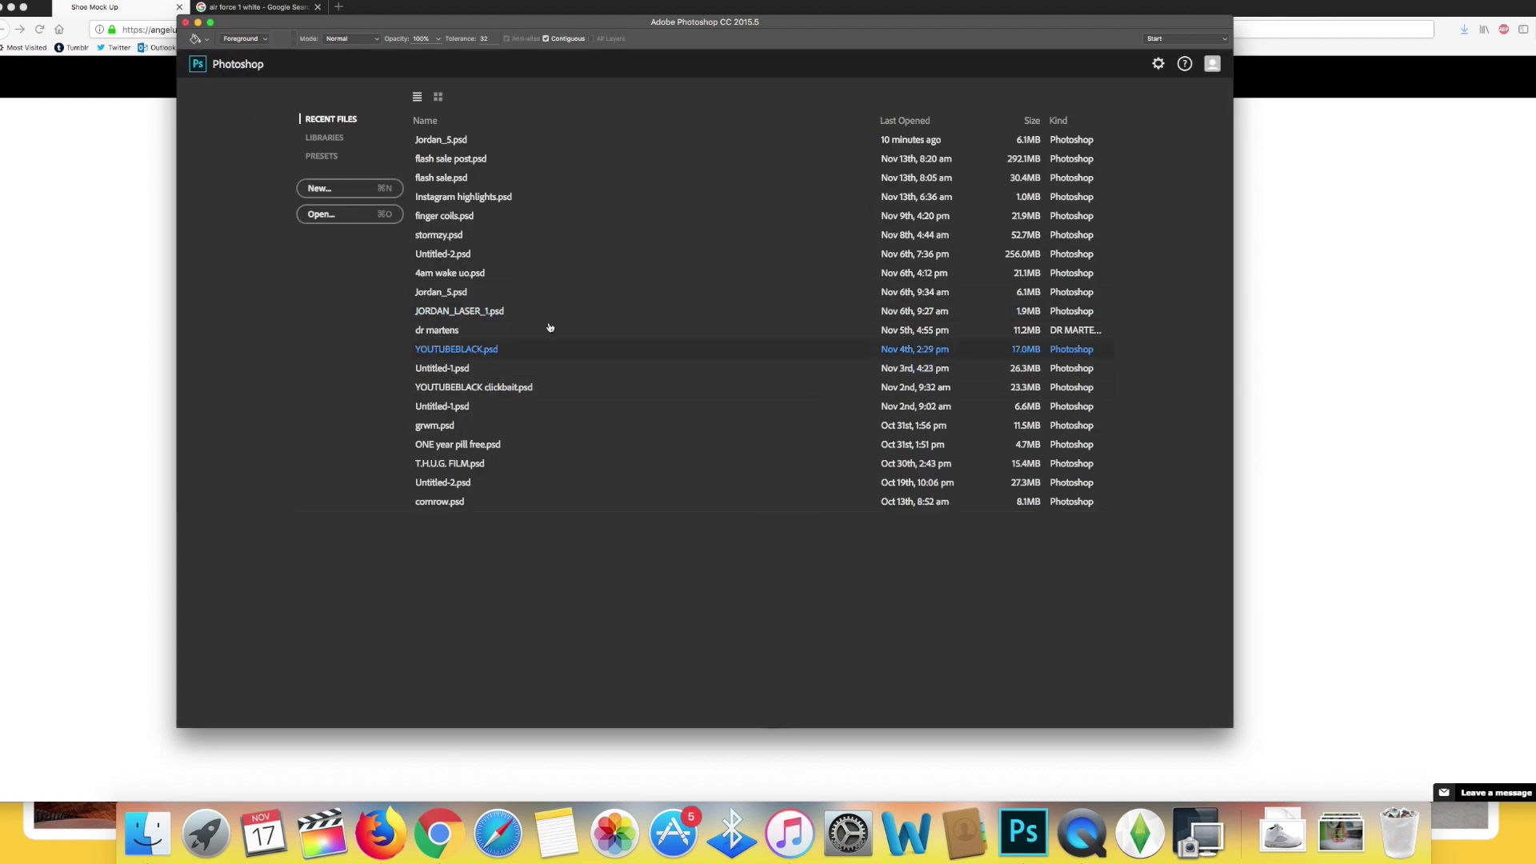
click(340, 188)
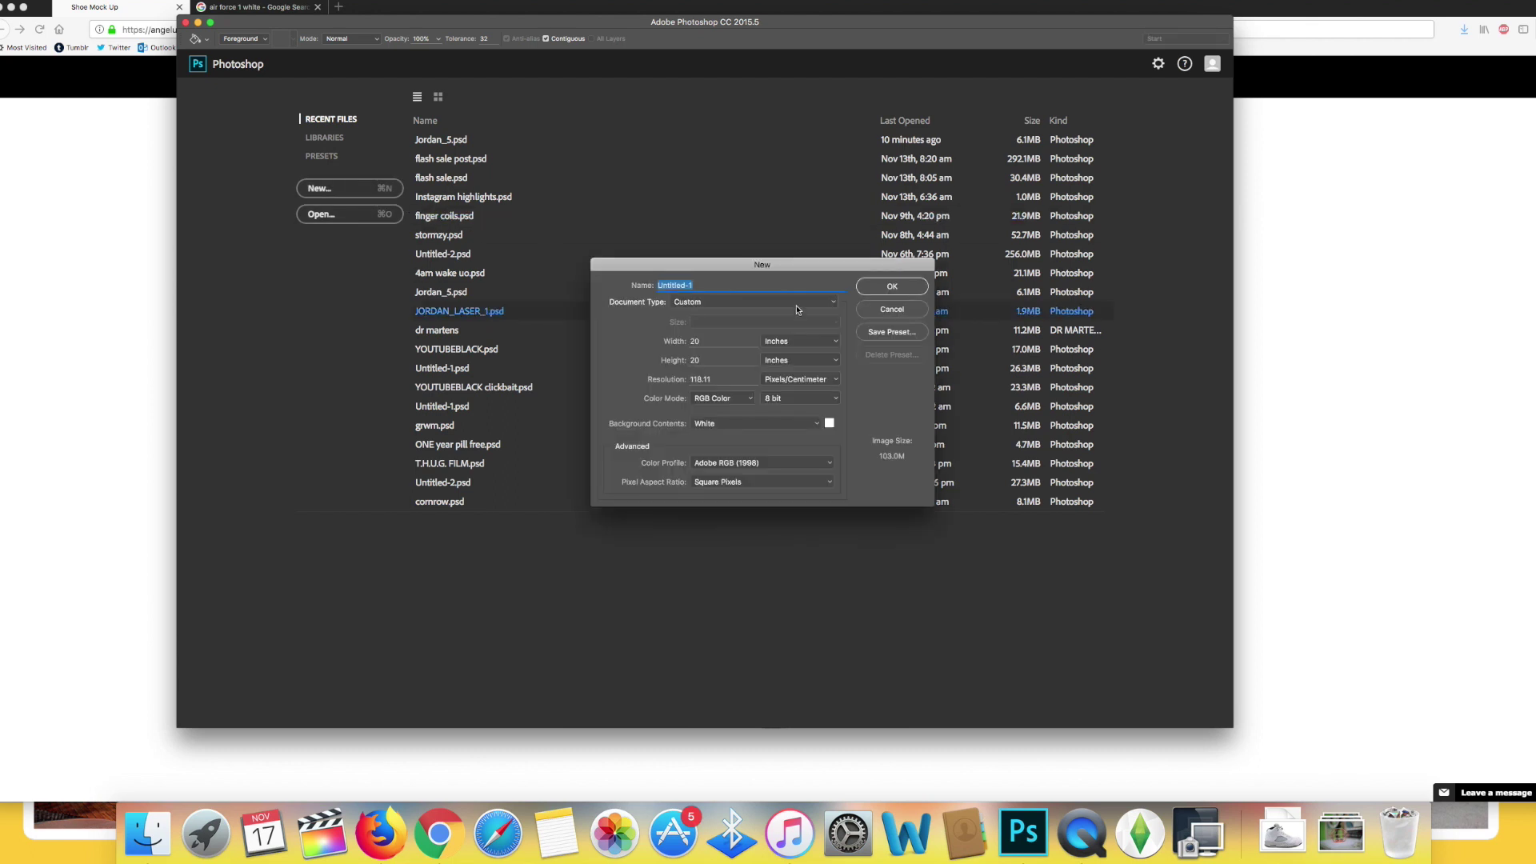
Create it at Default Photoshop Size, then bring up Firefox's air force 1 white image results
click(720, 302)
click(735, 151)
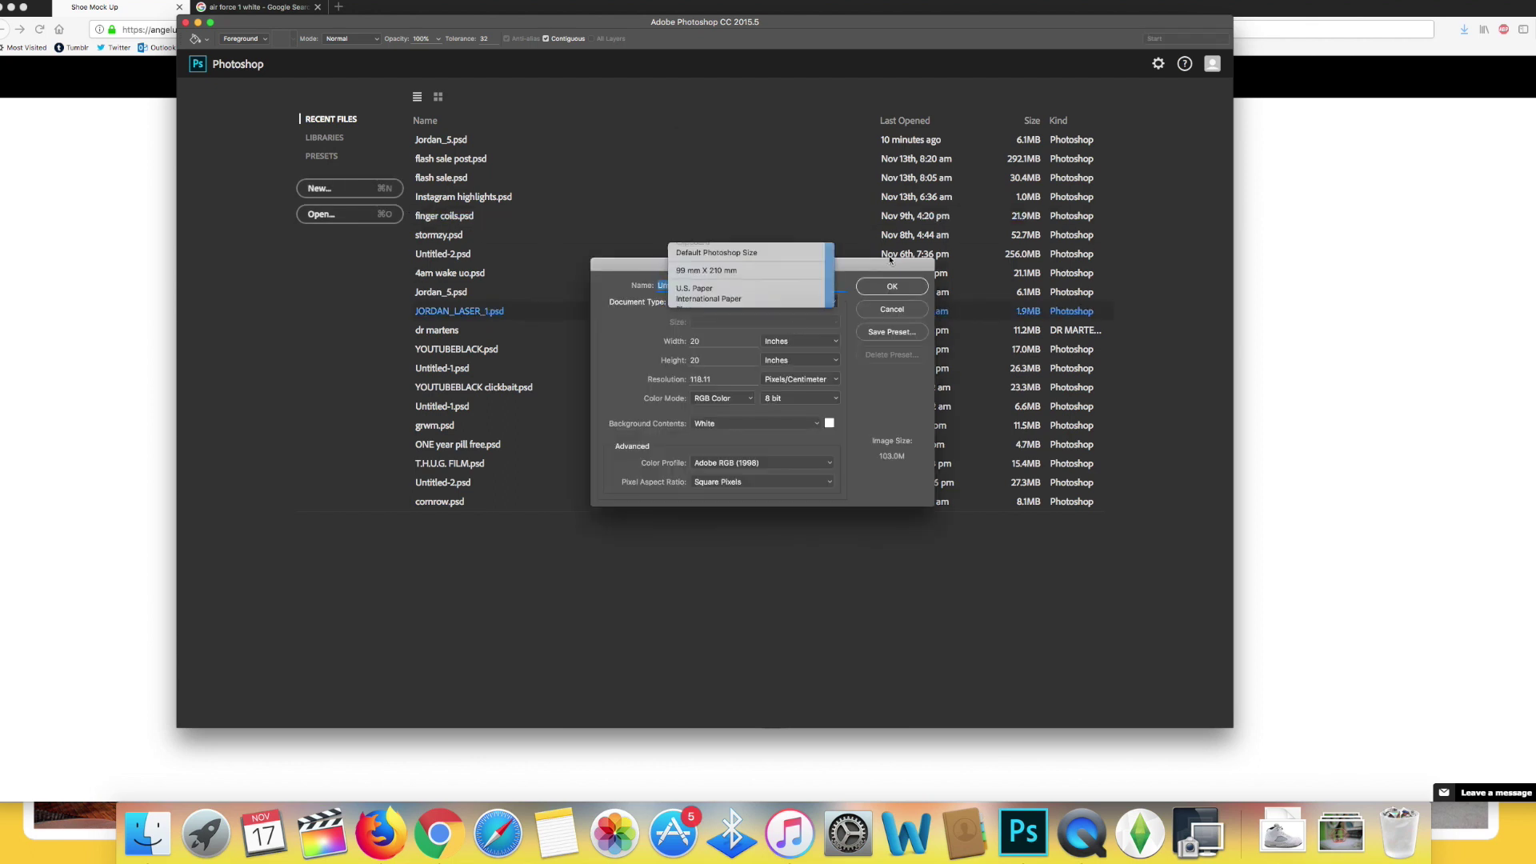
click(896, 286)
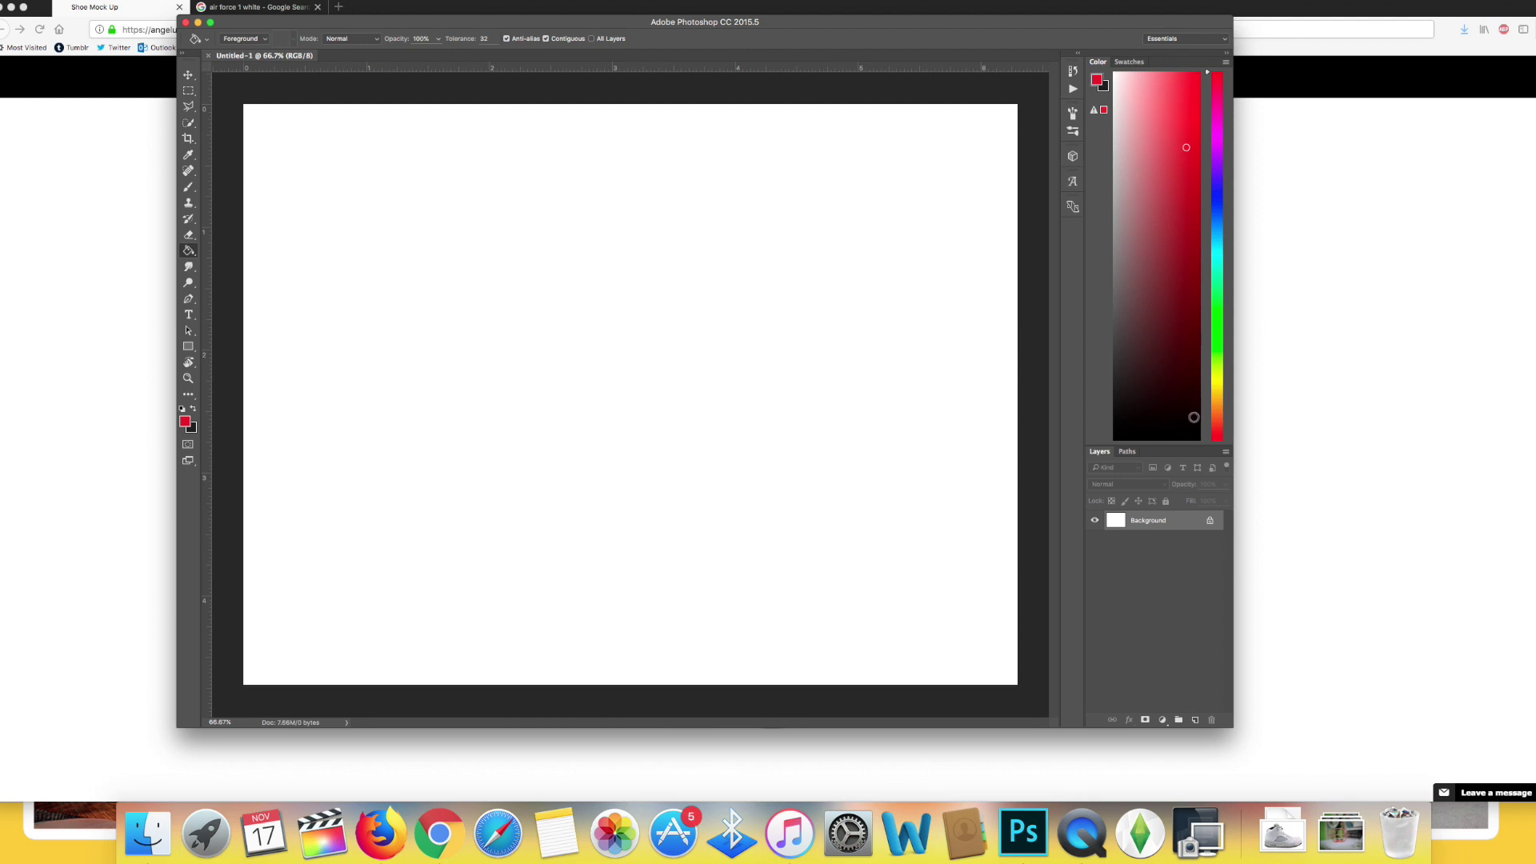
click(1239, 474)
click(262, 10)
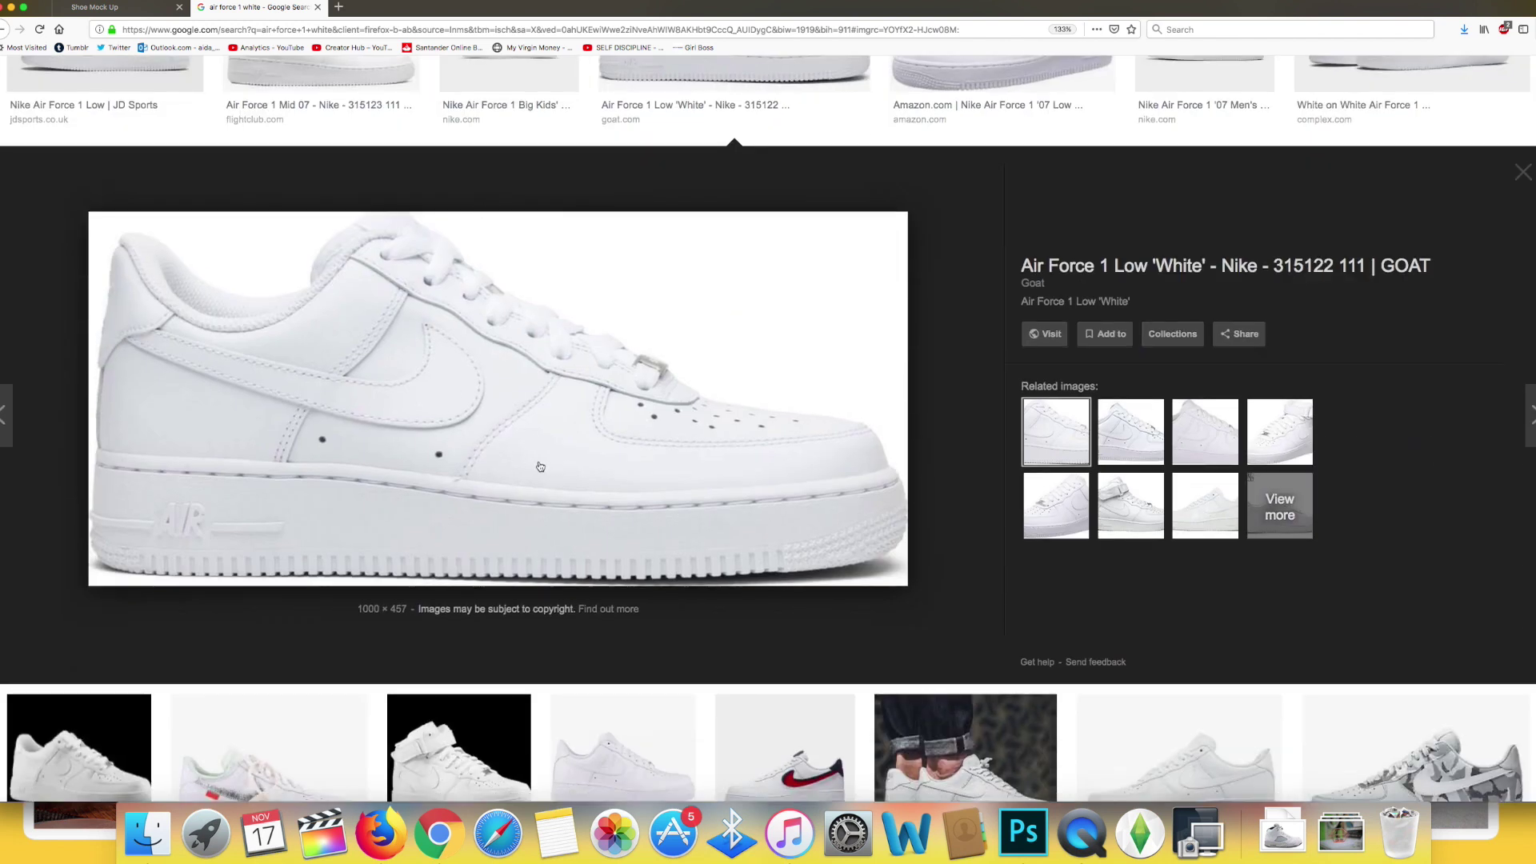
Save the white Air Force 1 Low image to the Desktop and return to Photoshop
right_click(542, 408)
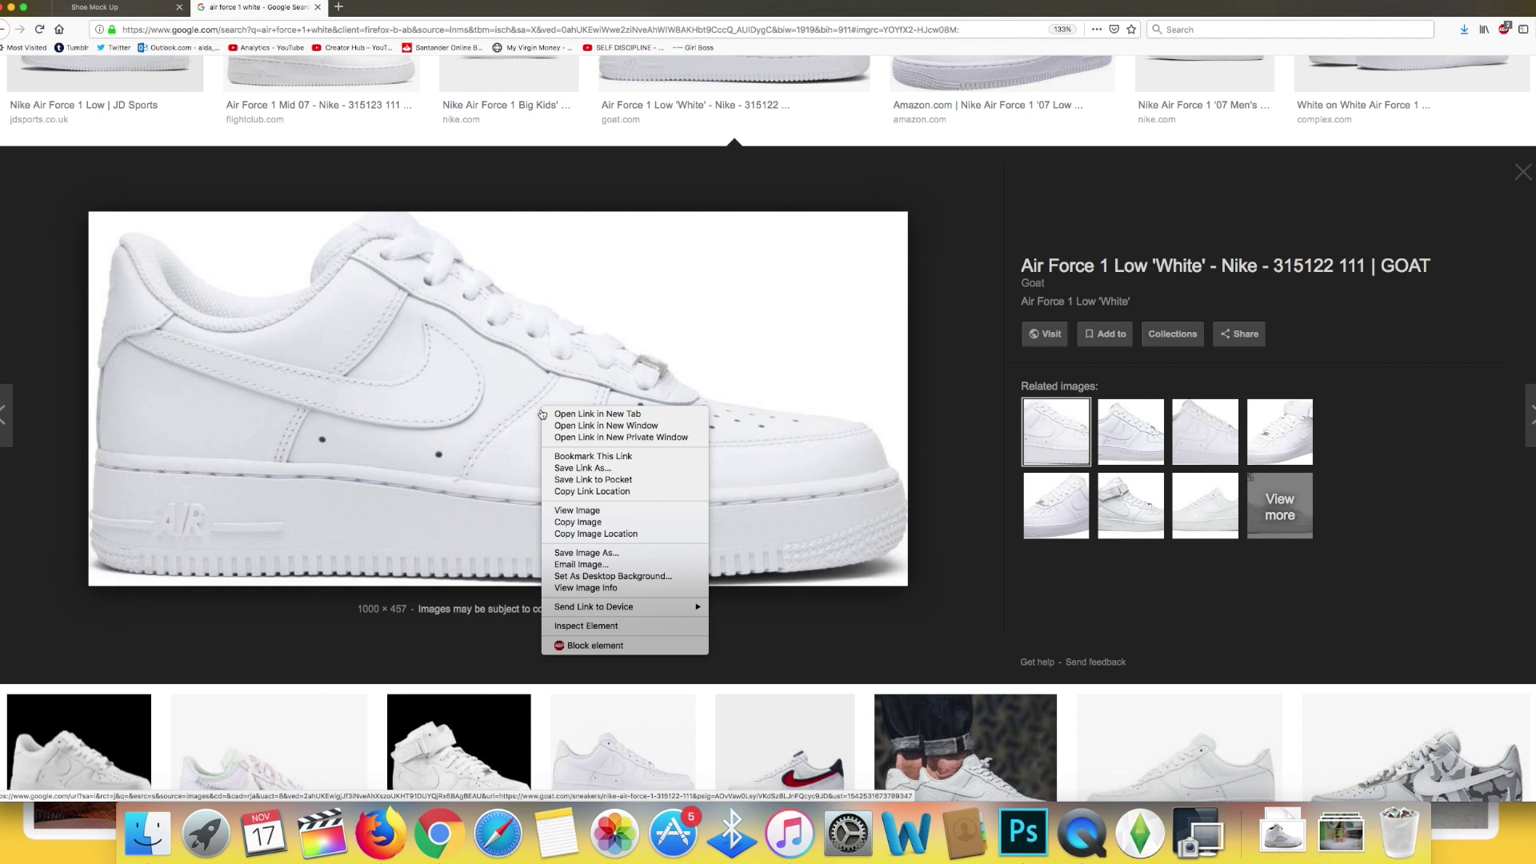
click(697, 389)
right_click(672, 400)
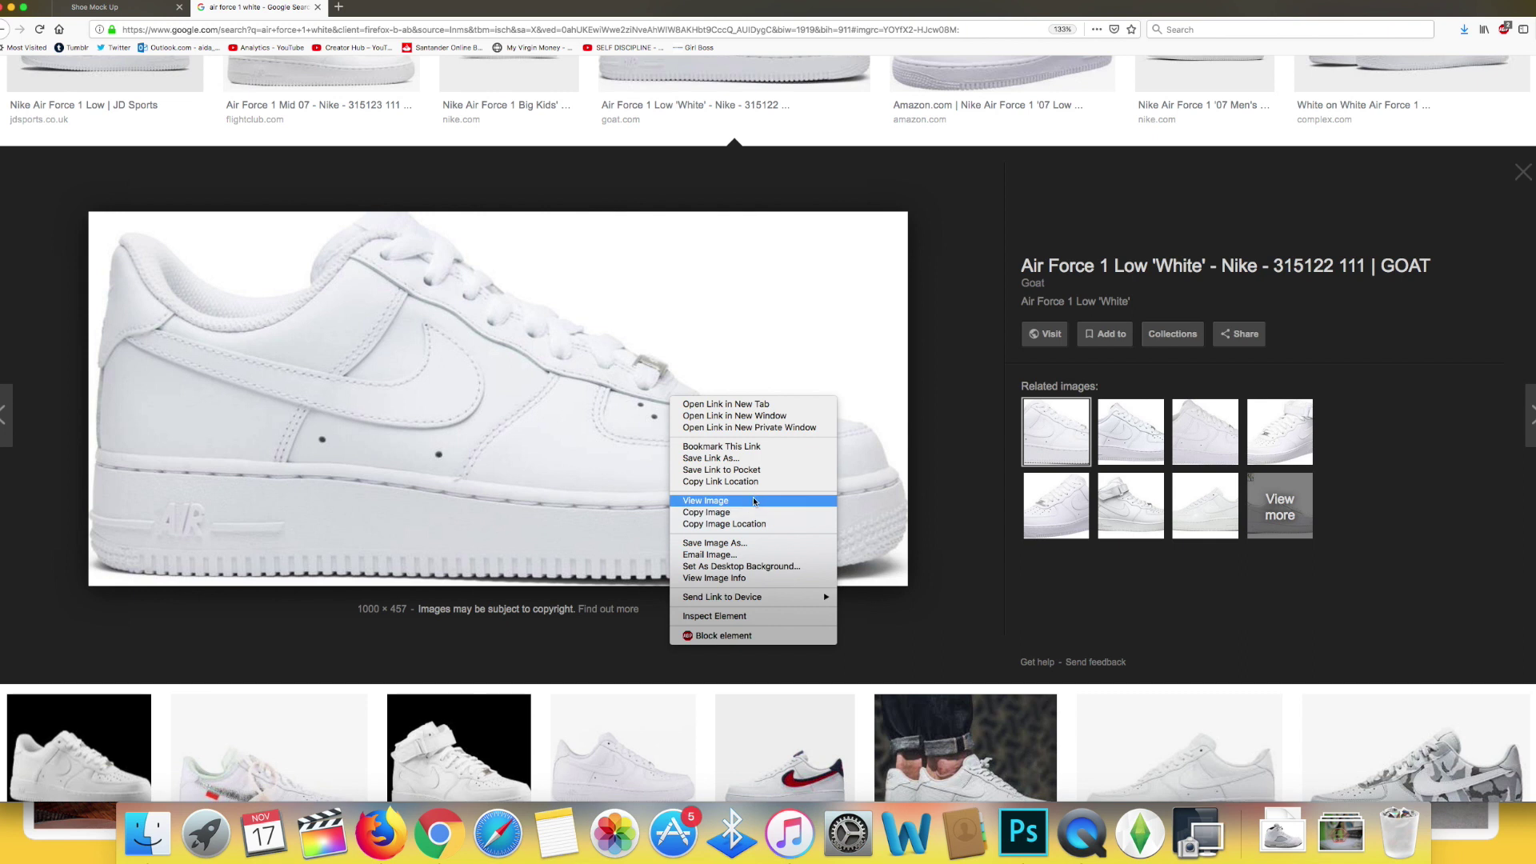
click(766, 543)
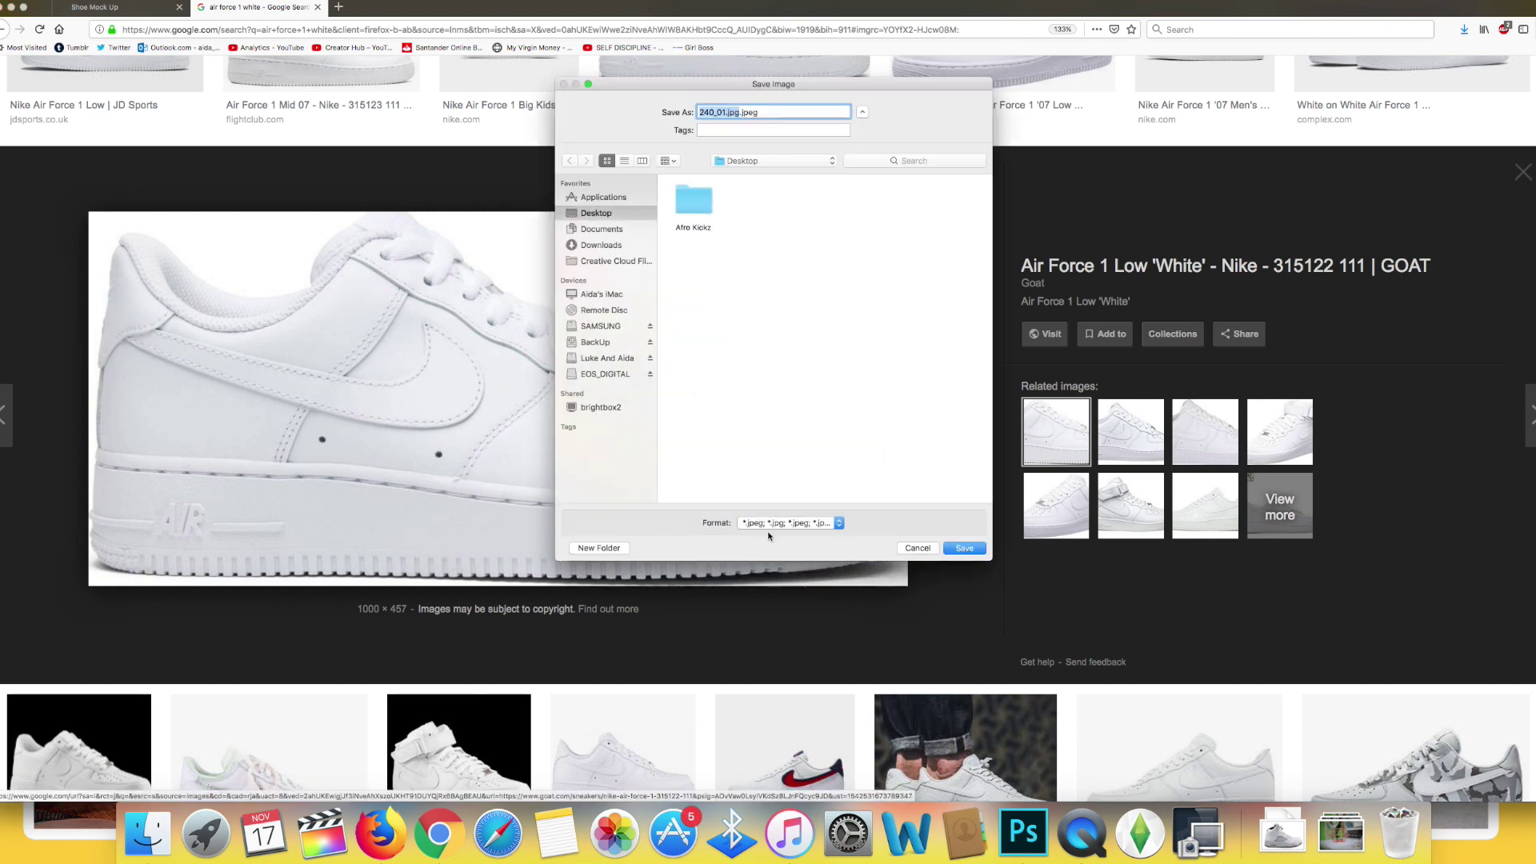
click(964, 549)
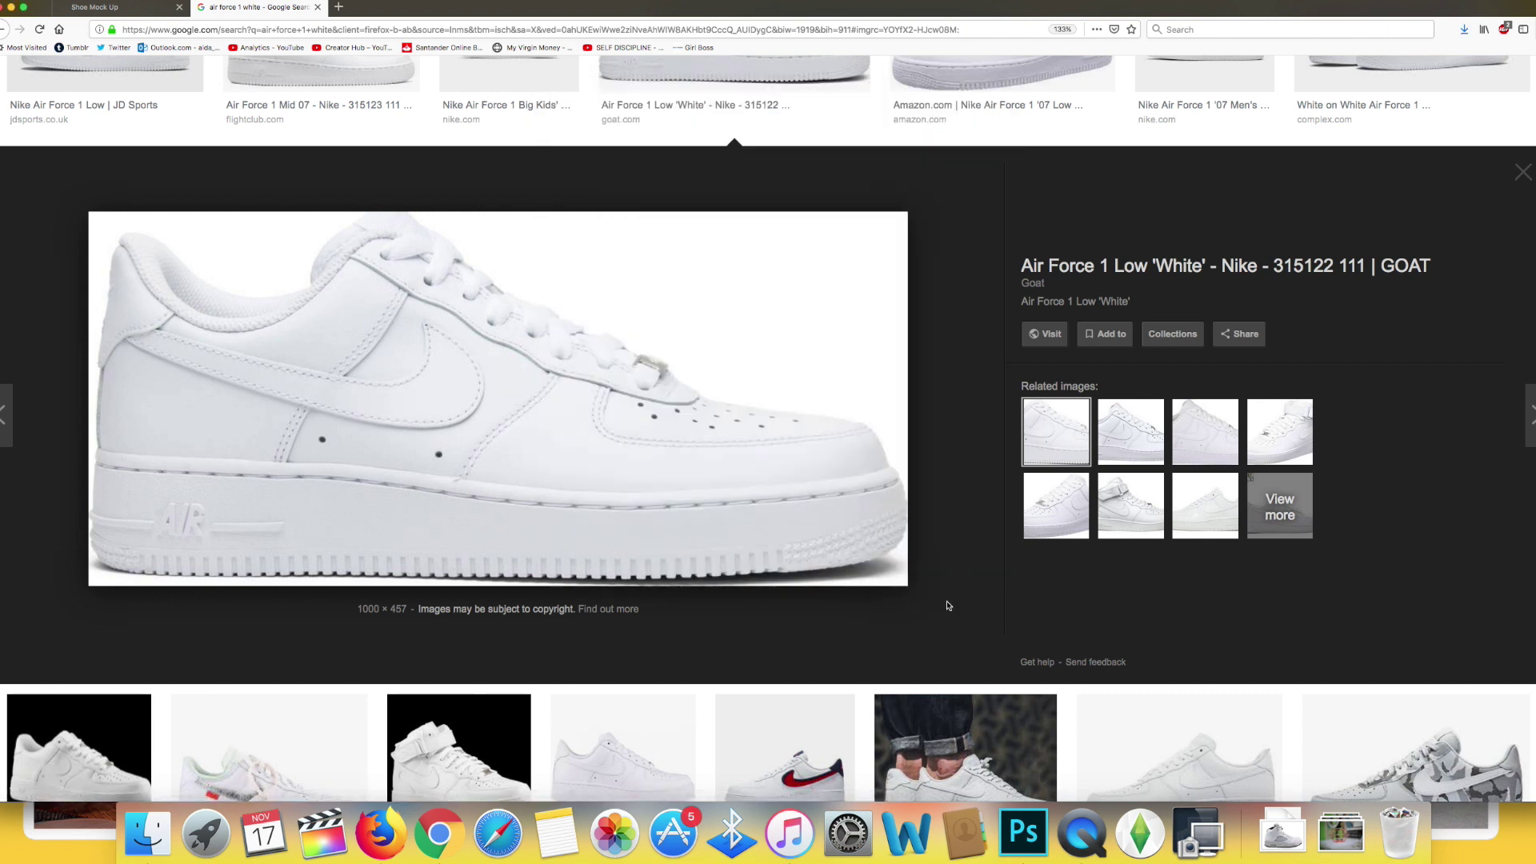
click(1025, 832)
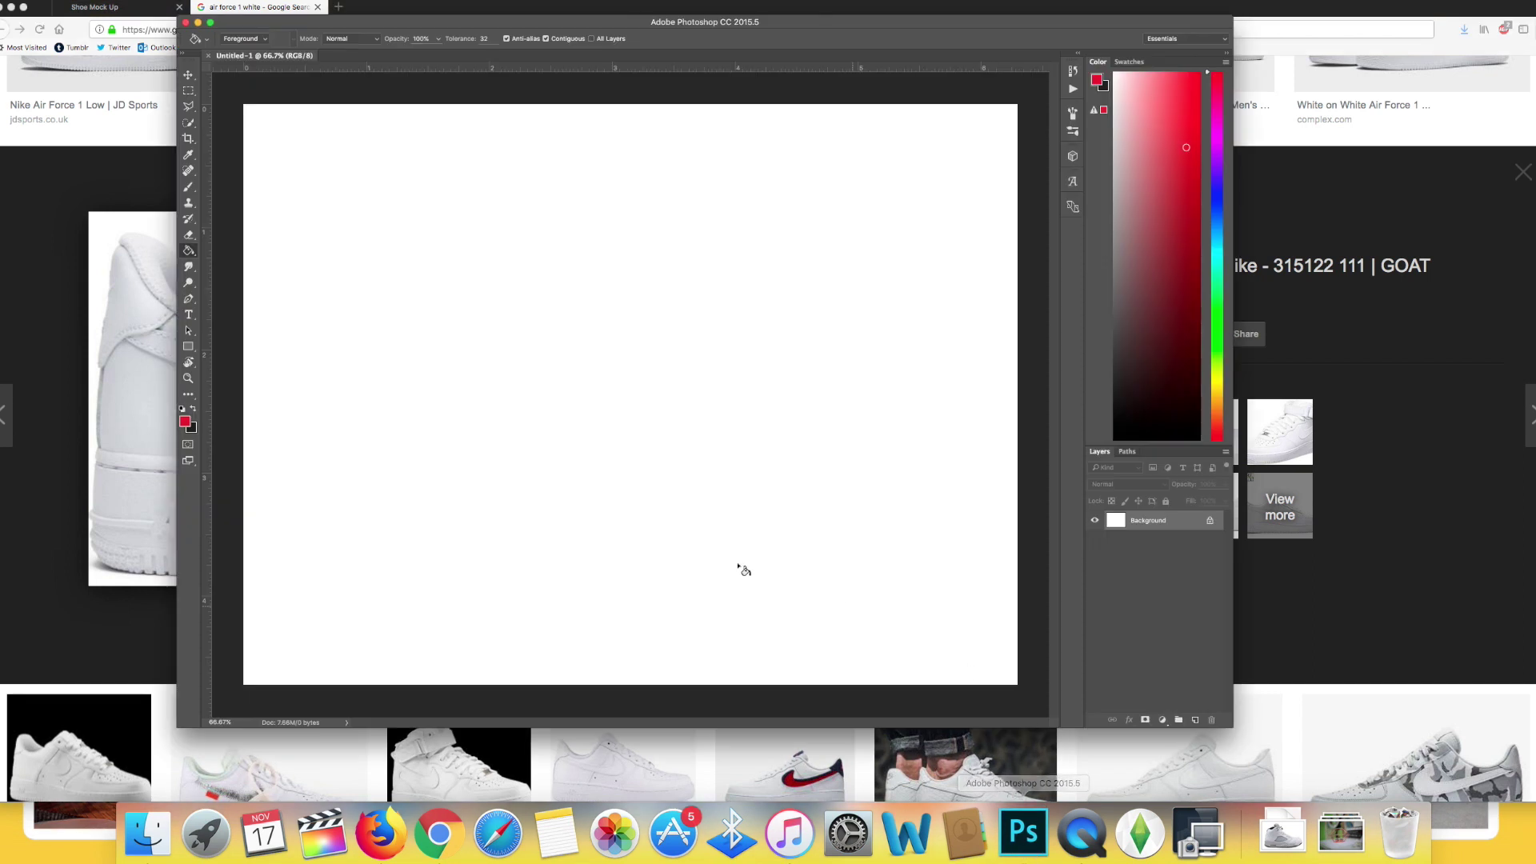
Place the saved Air Force 1 photo into the blank Untitled-1 document
click(147, 835)
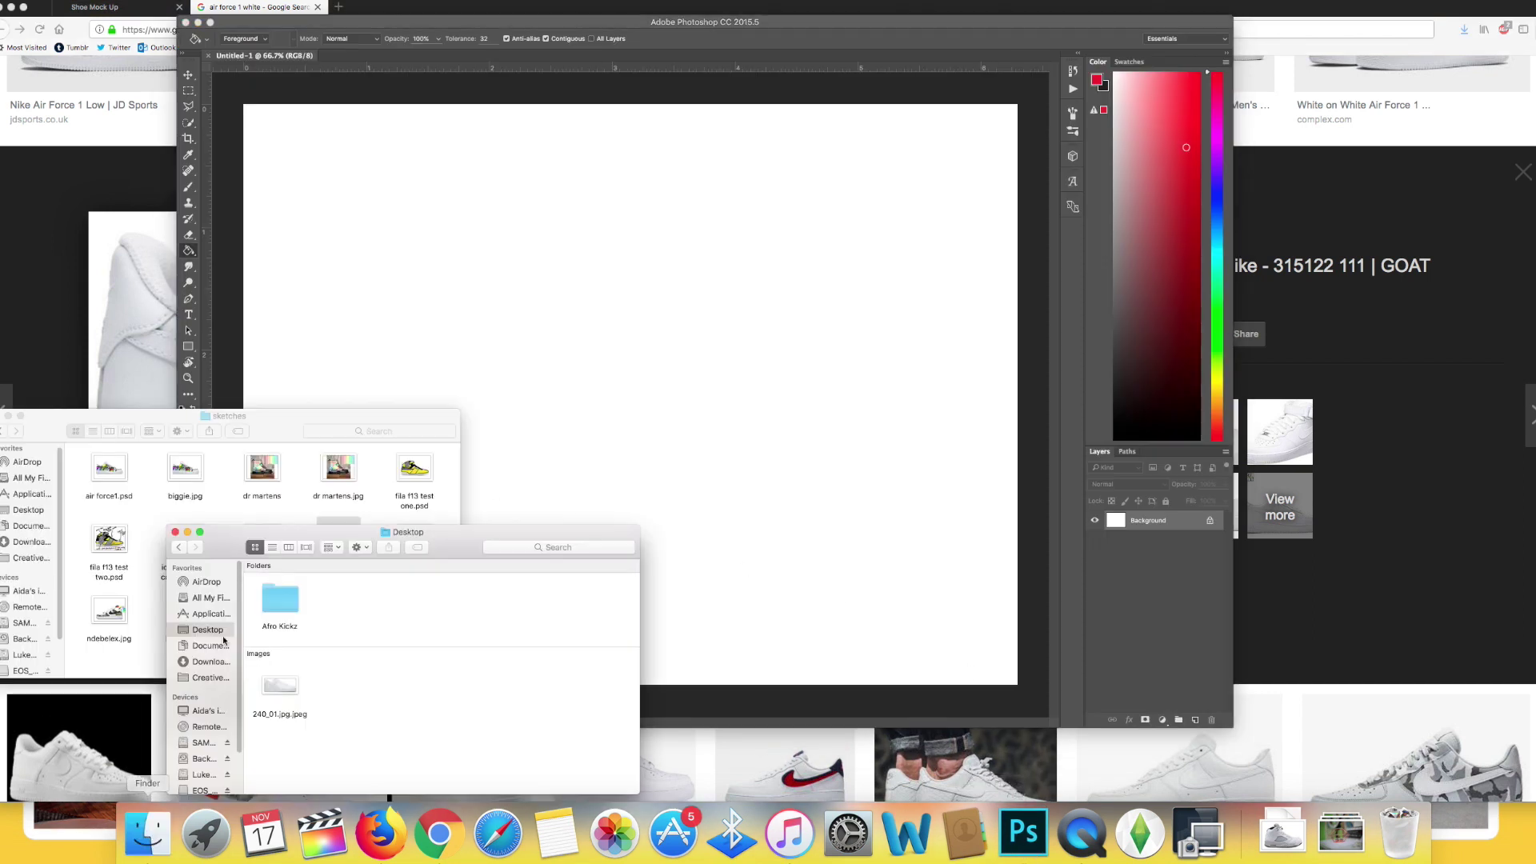
drag(305, 689, 638, 473)
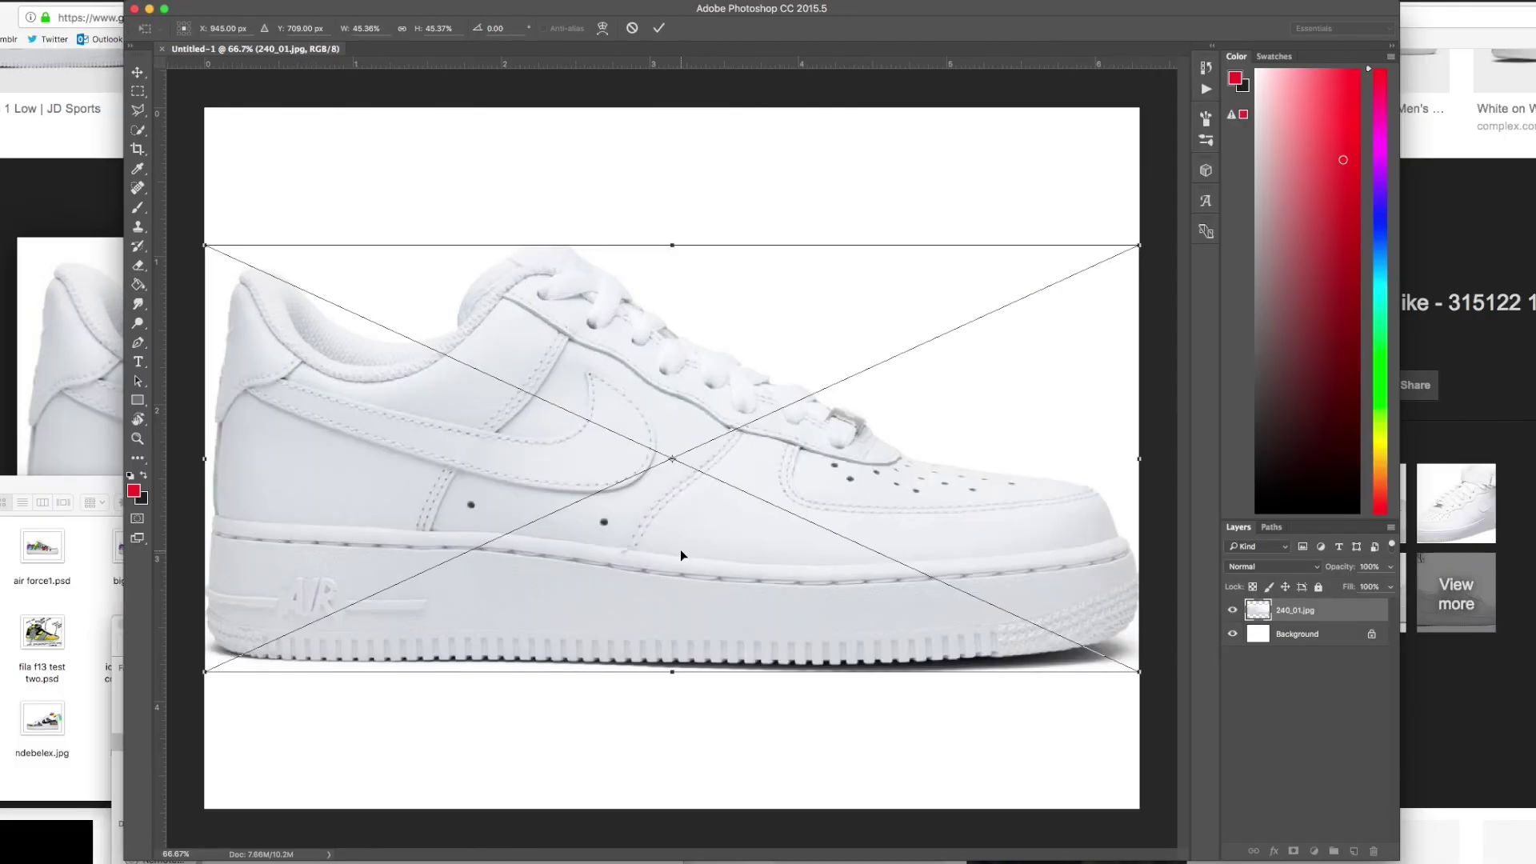
key(Return)
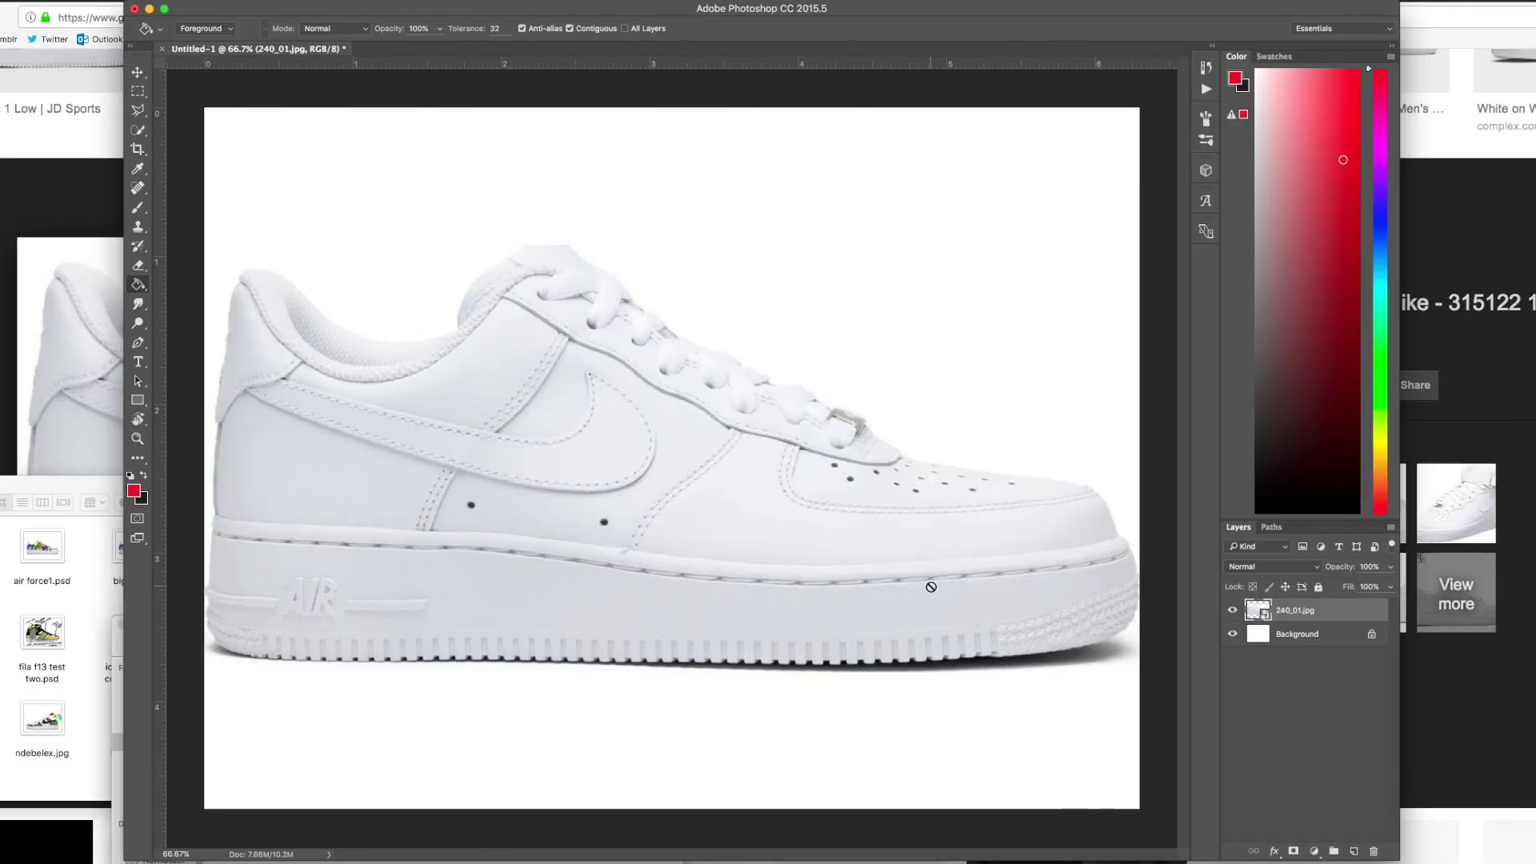
scroll(931, 587, down, 3)
scroll(937, 582, up, 4)
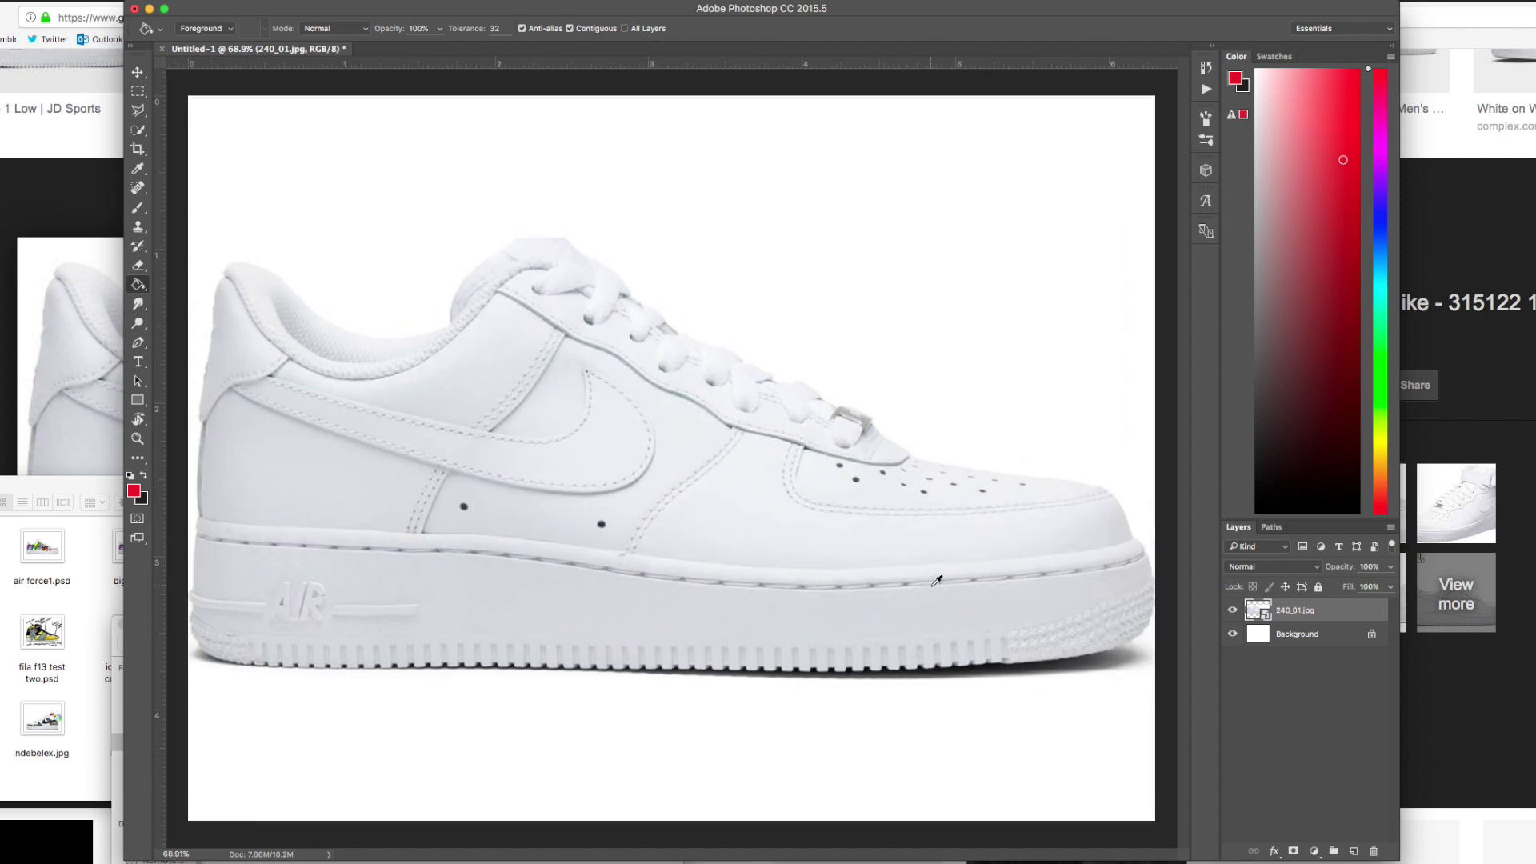
scroll(937, 581, up, 1)
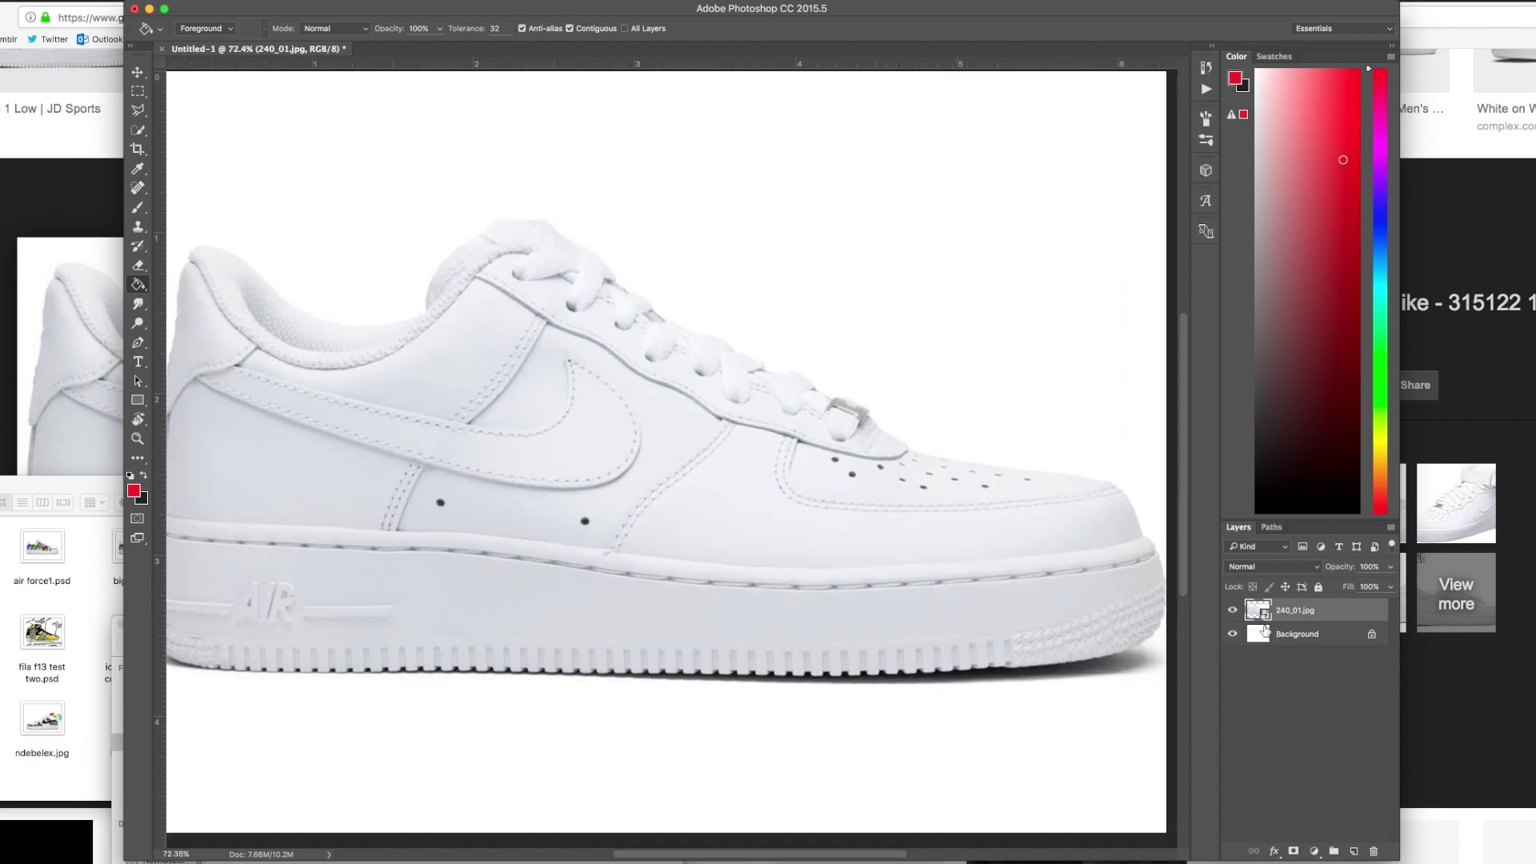
Shrink the shoe photo, shift it right to fit the canvas, and commit
key(v)
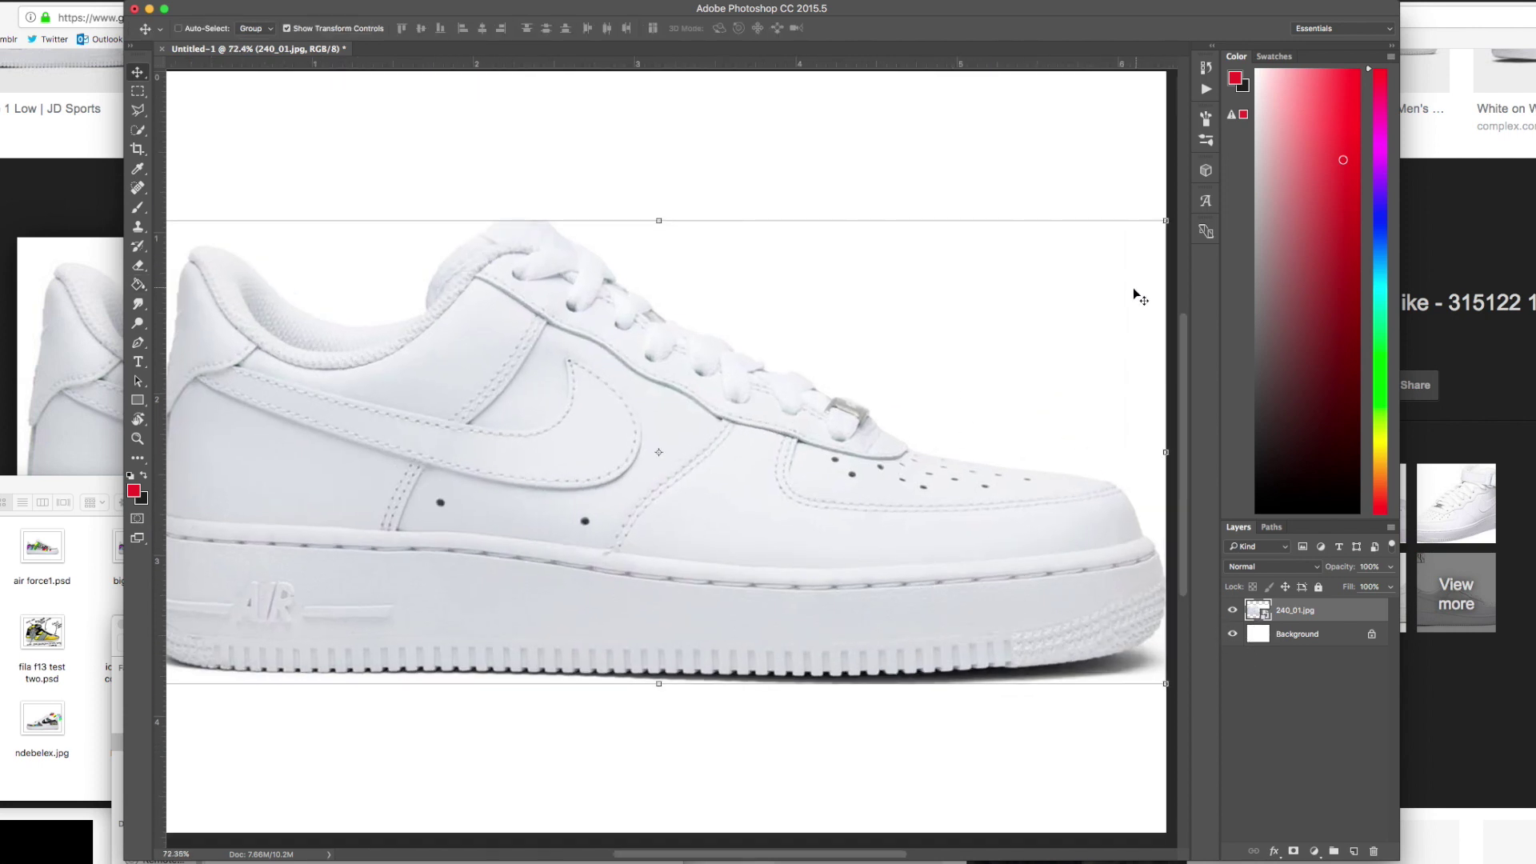
drag(1167, 222, 1094, 275)
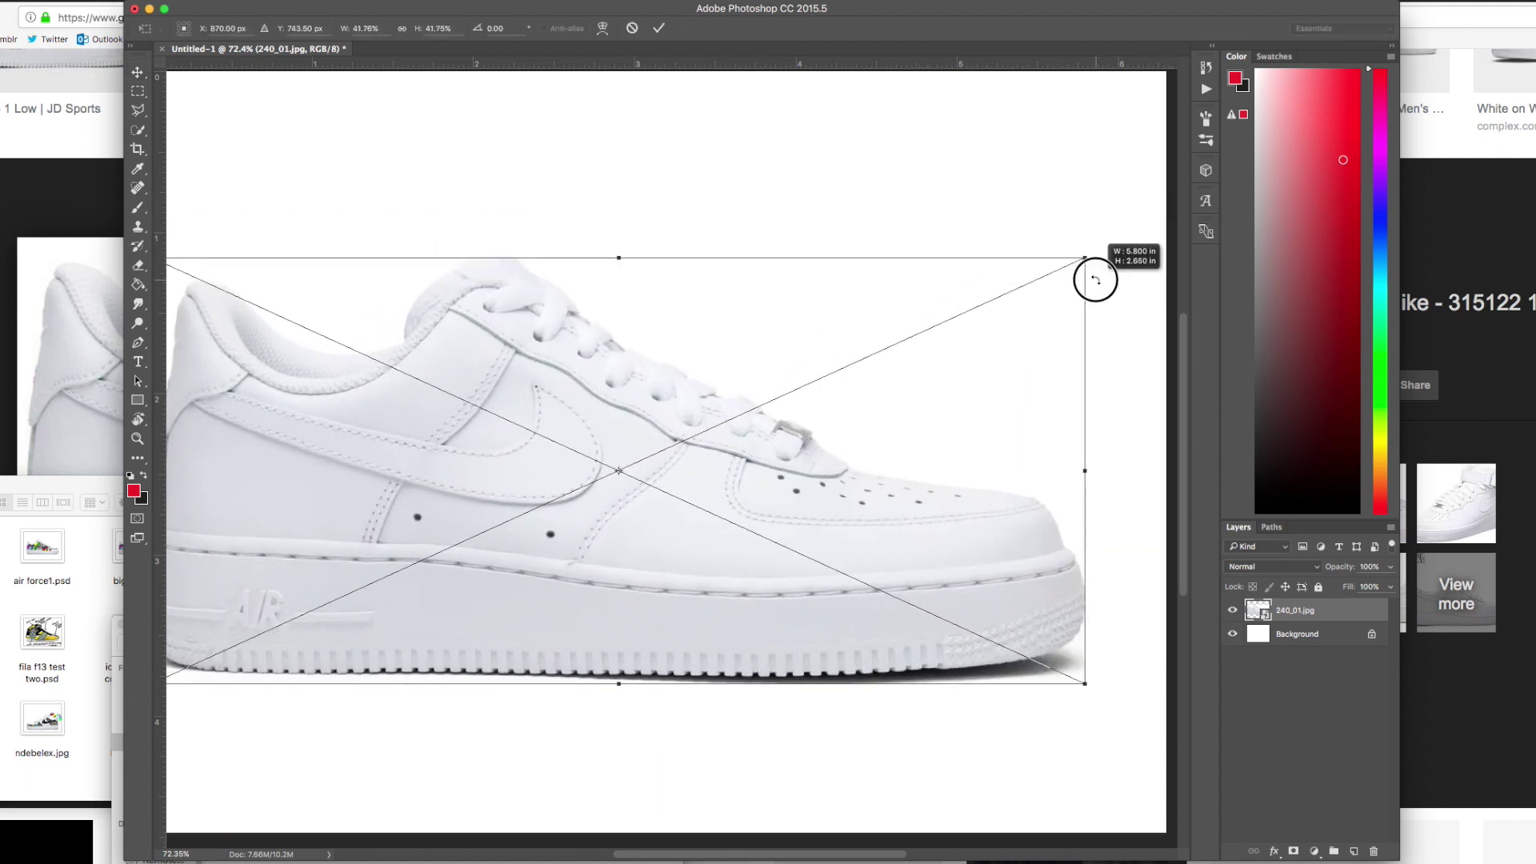
drag(846, 459, 896, 466)
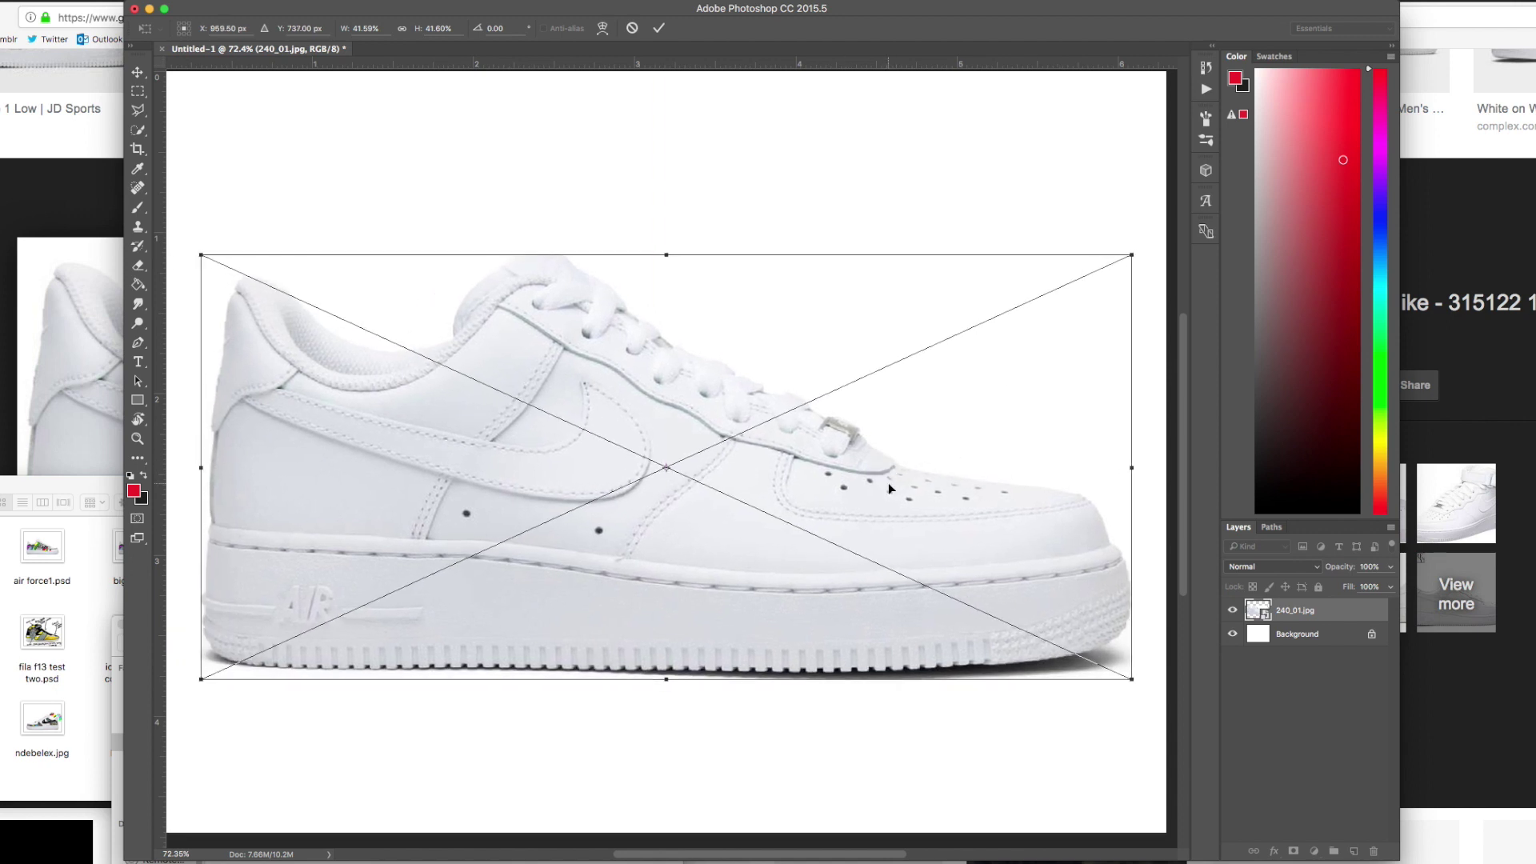
key(Return)
click(1313, 741)
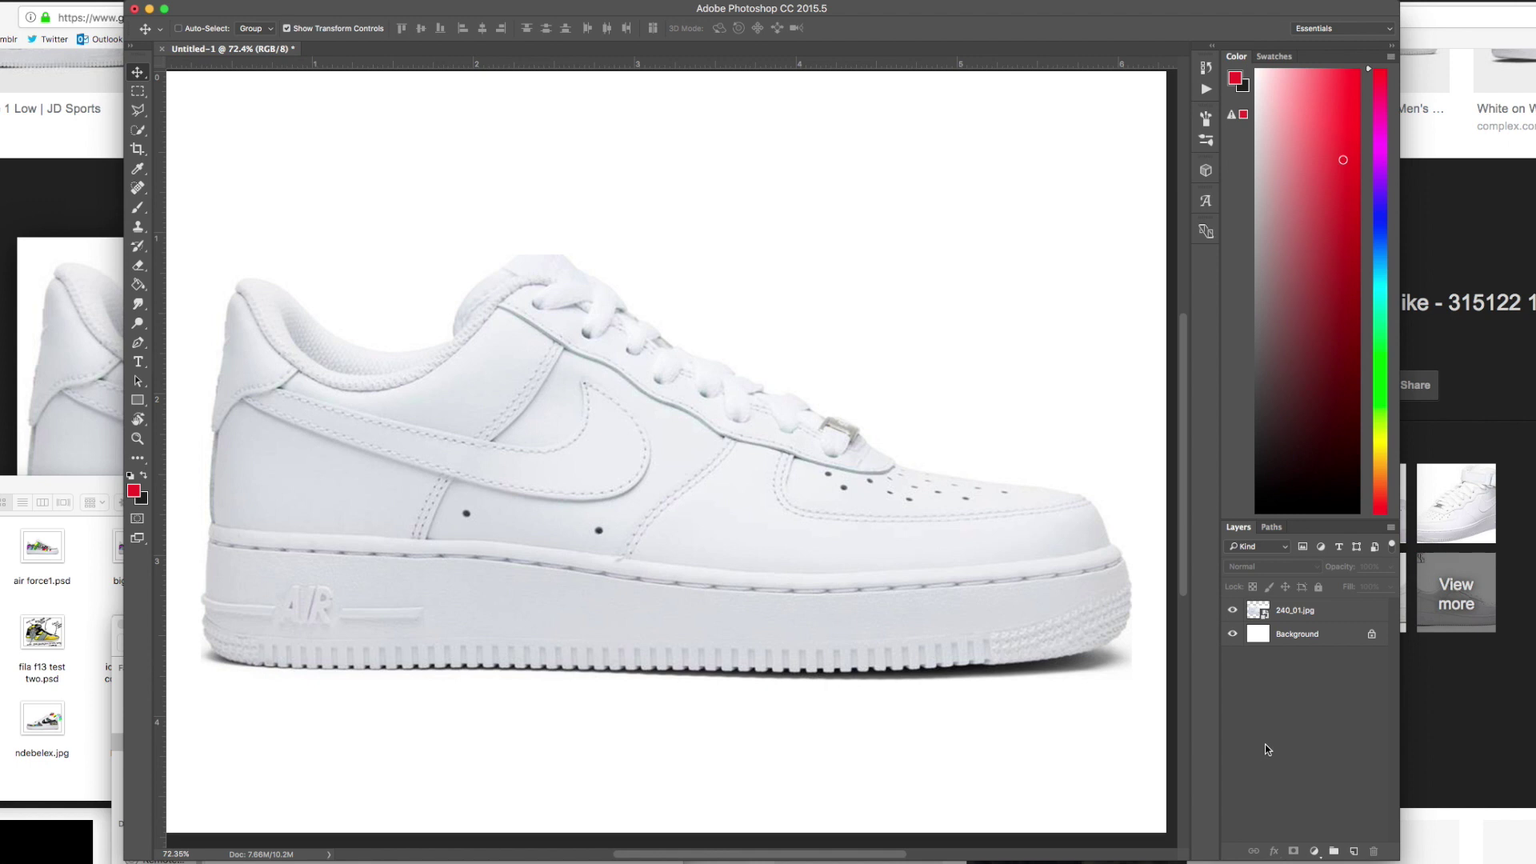
Add a new layer and set the Brush to a fully hard round 27 px tip
click(1355, 853)
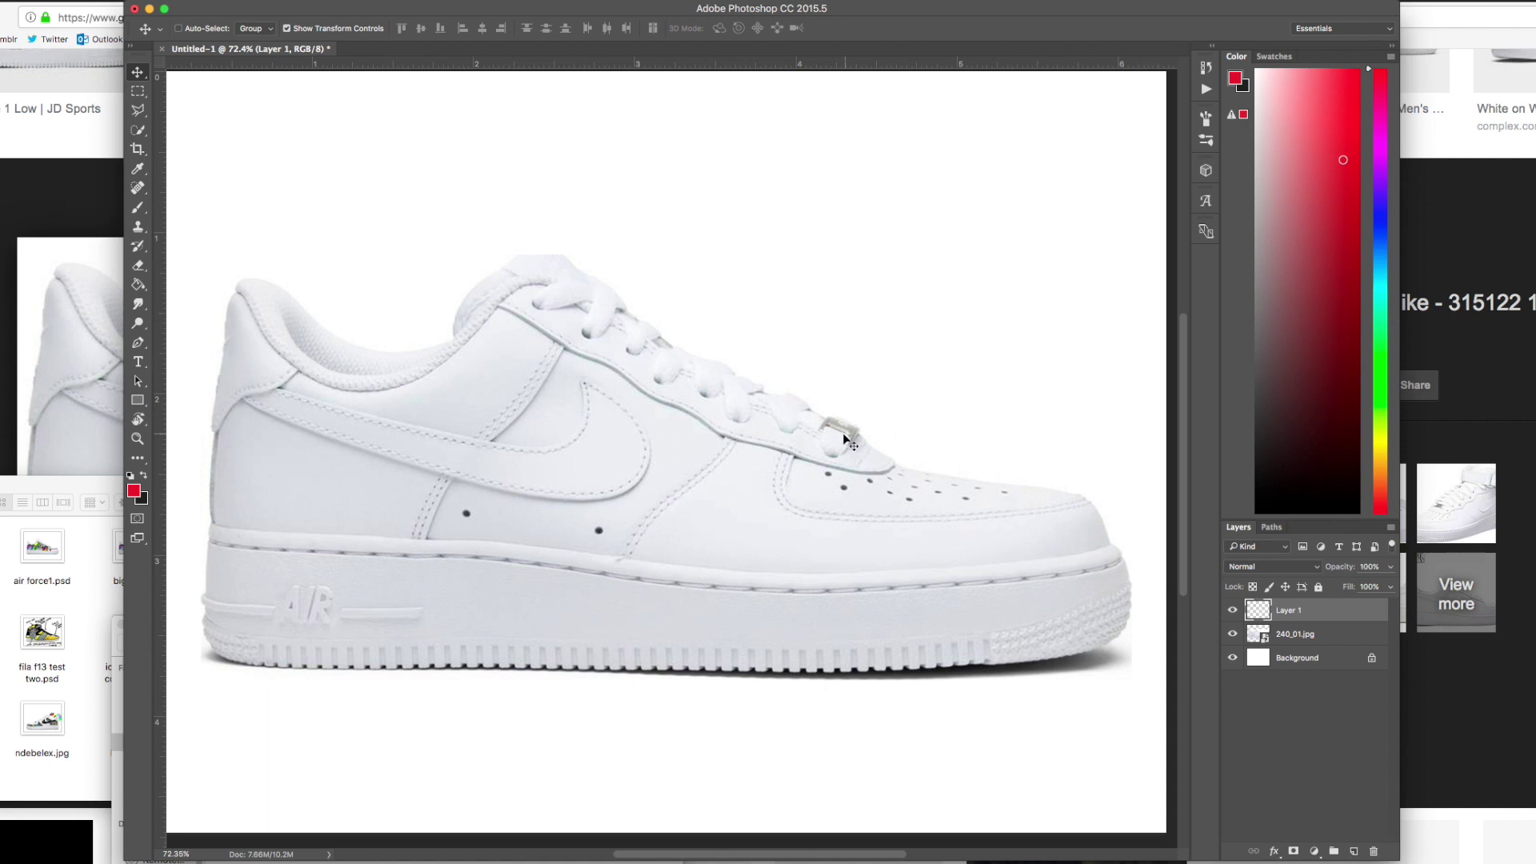
key(b)
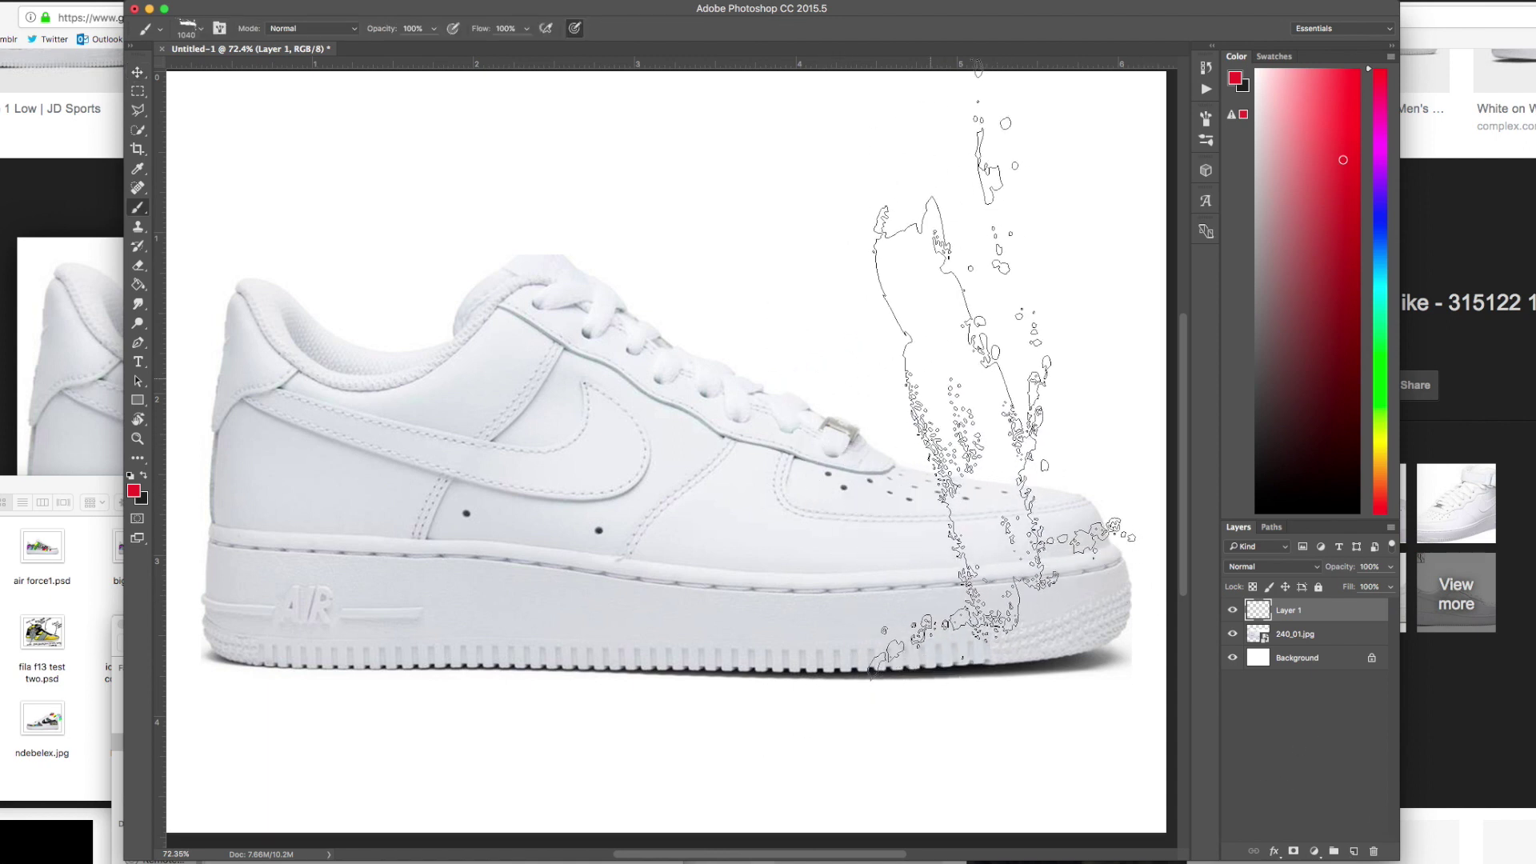
right_click(904, 356)
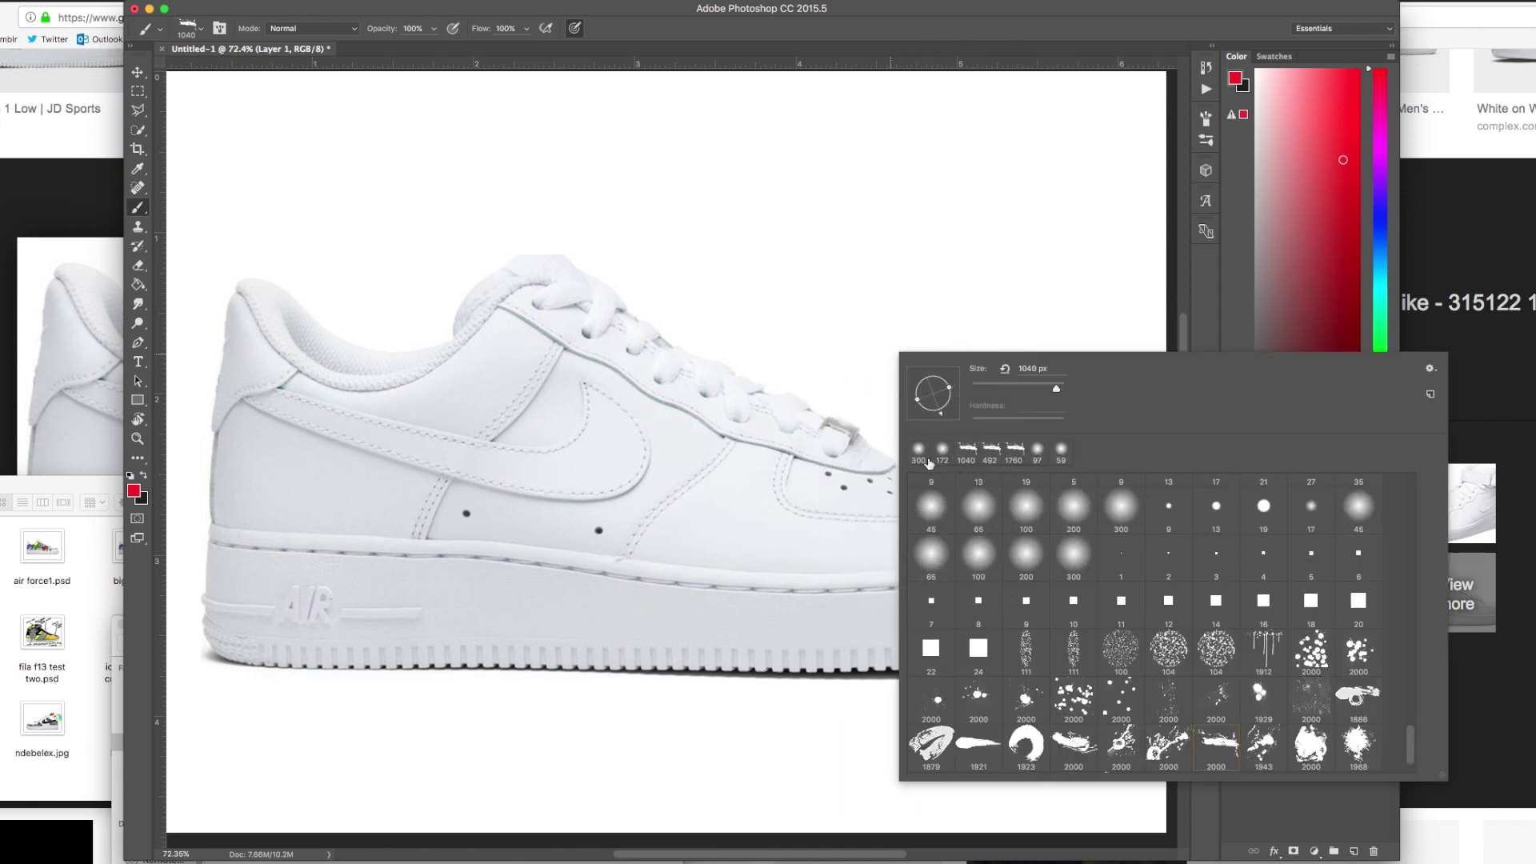
click(1054, 461)
drag(980, 423, 1117, 425)
drag(992, 386, 986, 387)
click(985, 244)
Try out and undo test strokes, shrink the brush slightly, and make black the painting colour
drag(984, 238, 933, 292)
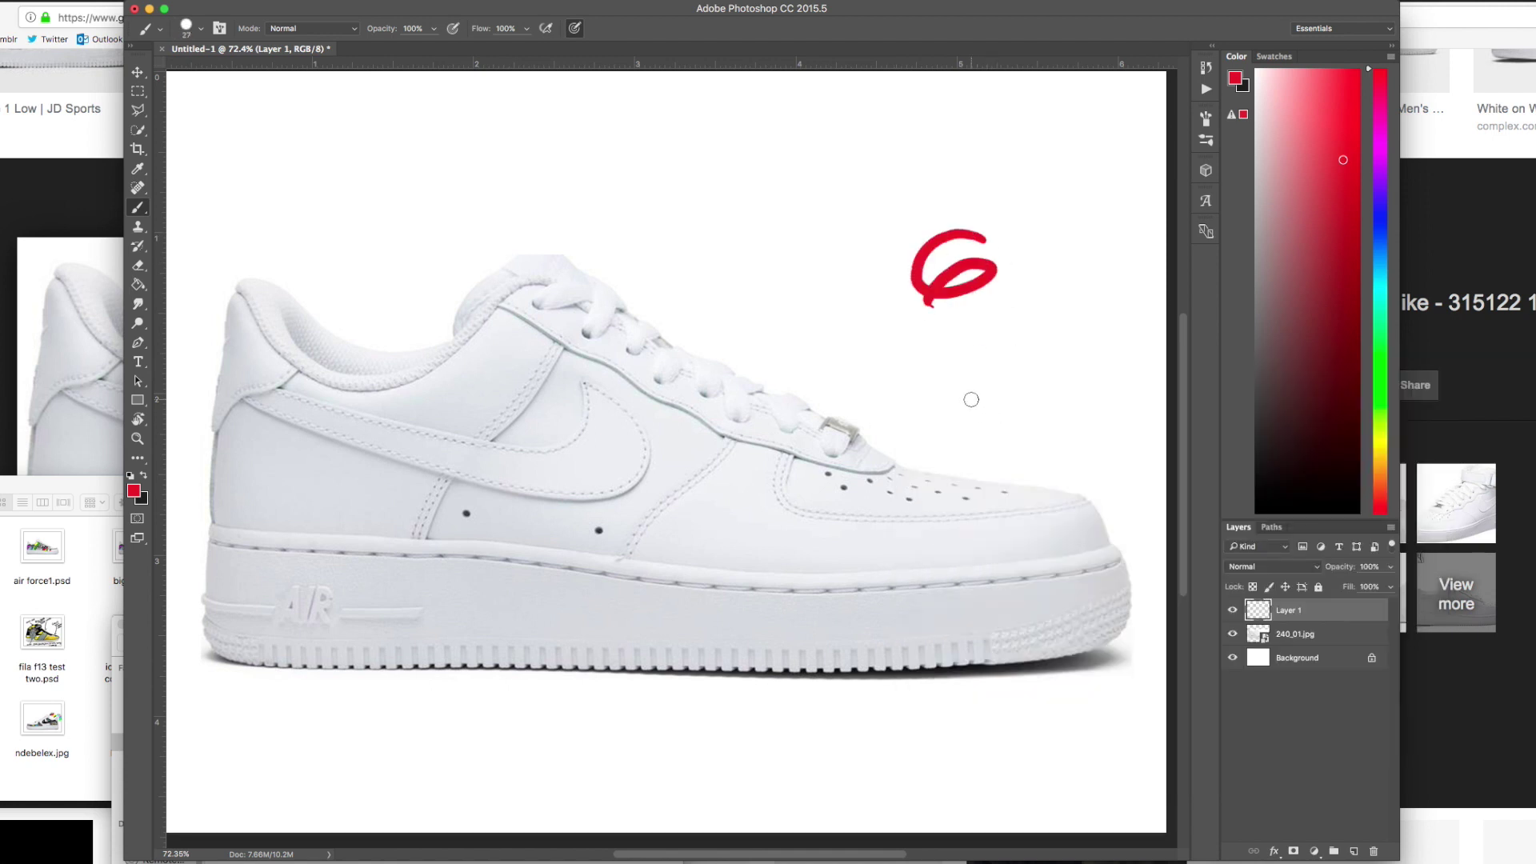
key(super+z)
right_click(1030, 316)
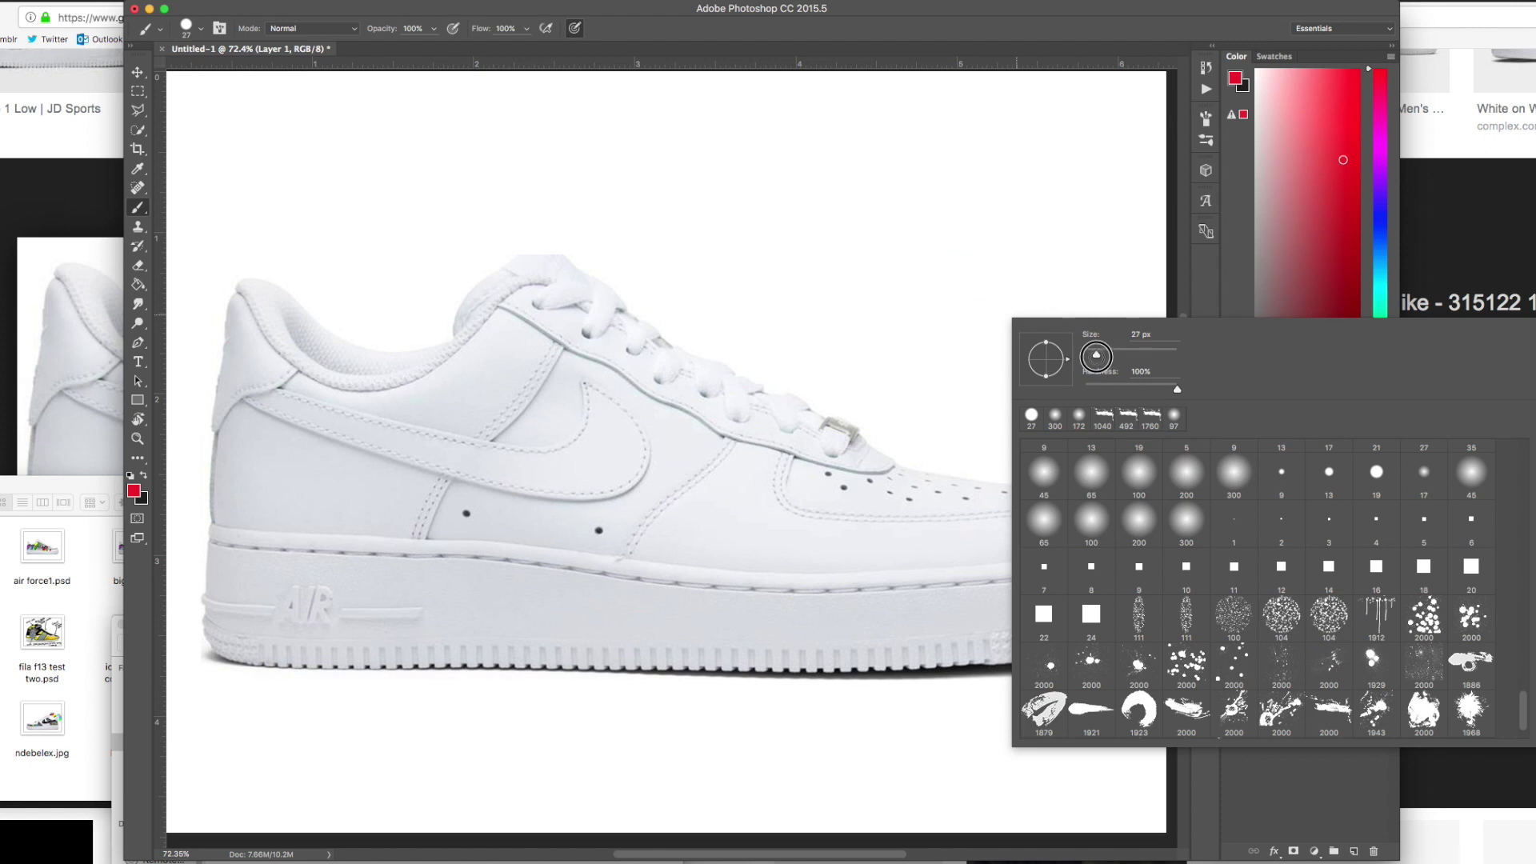
drag(1097, 354, 1093, 354)
drag(937, 262, 900, 328)
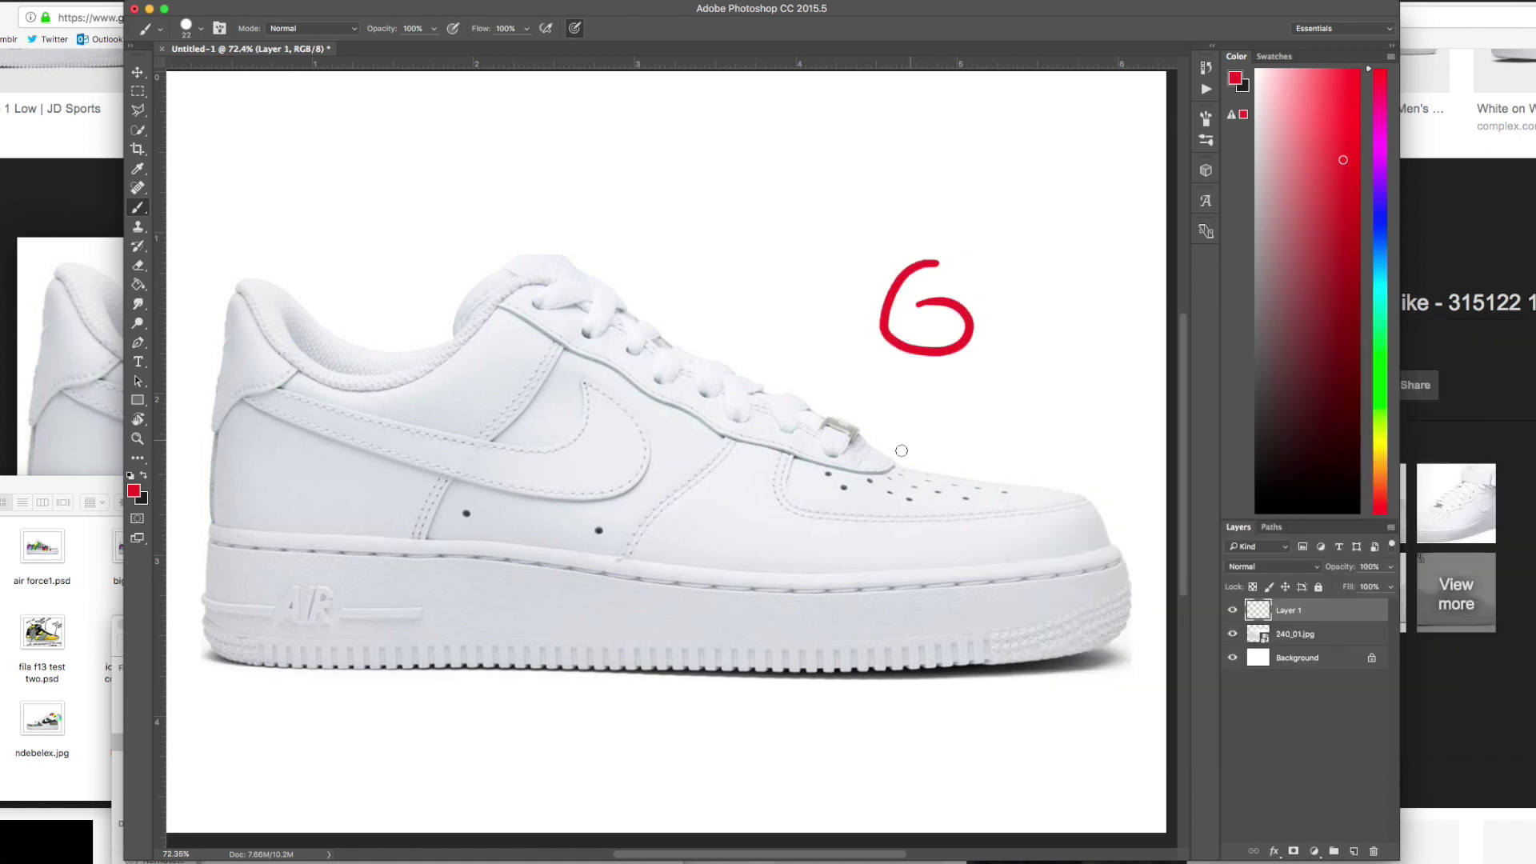
key(super+z)
key(x)
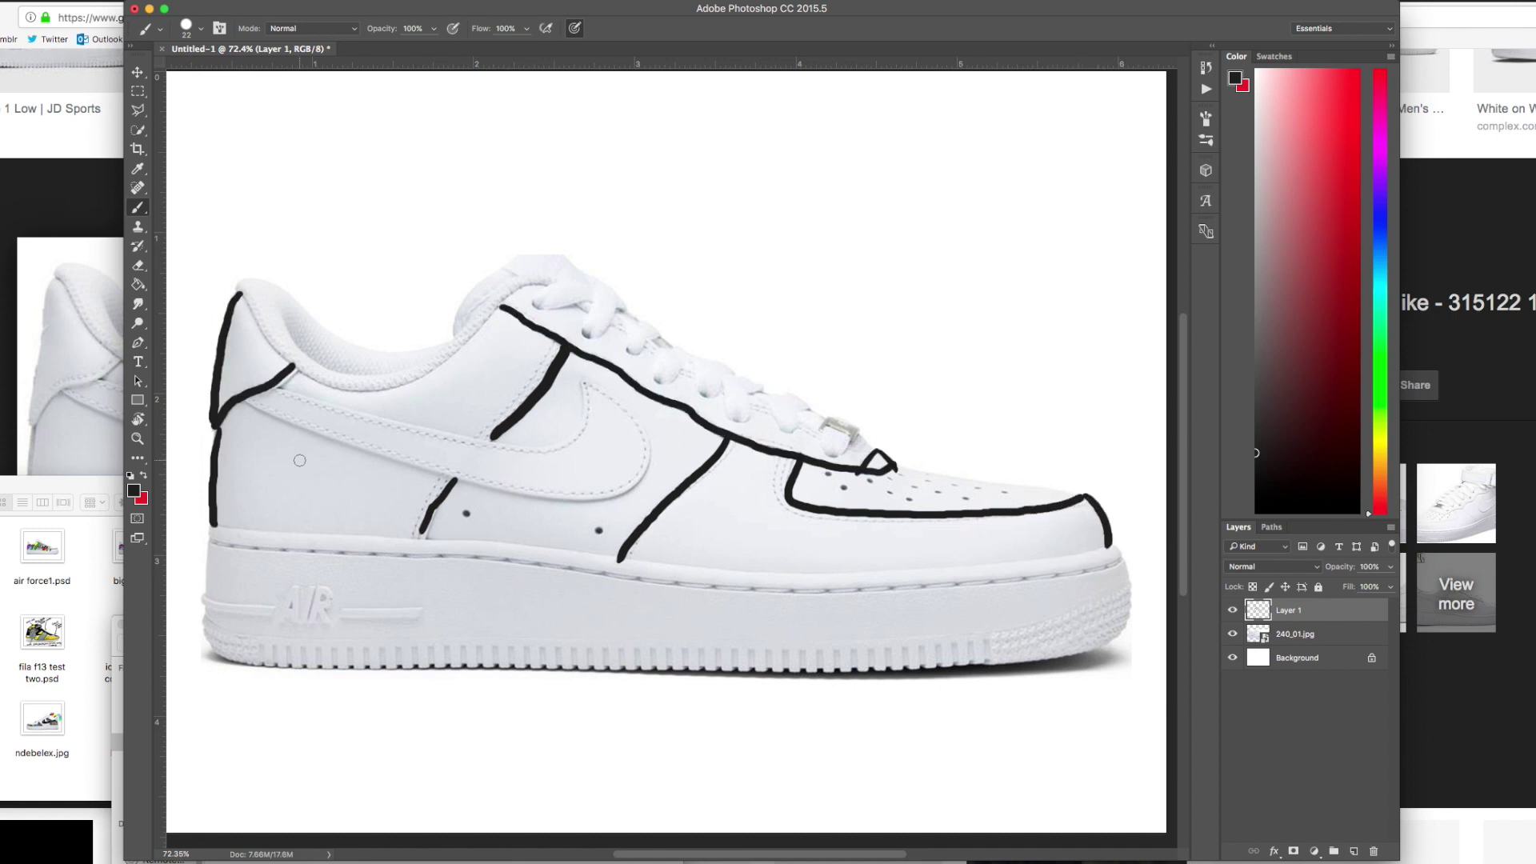
Trace the swoosh outline in black on new Layer 2, then add an empty Layer 3
click(1354, 850)
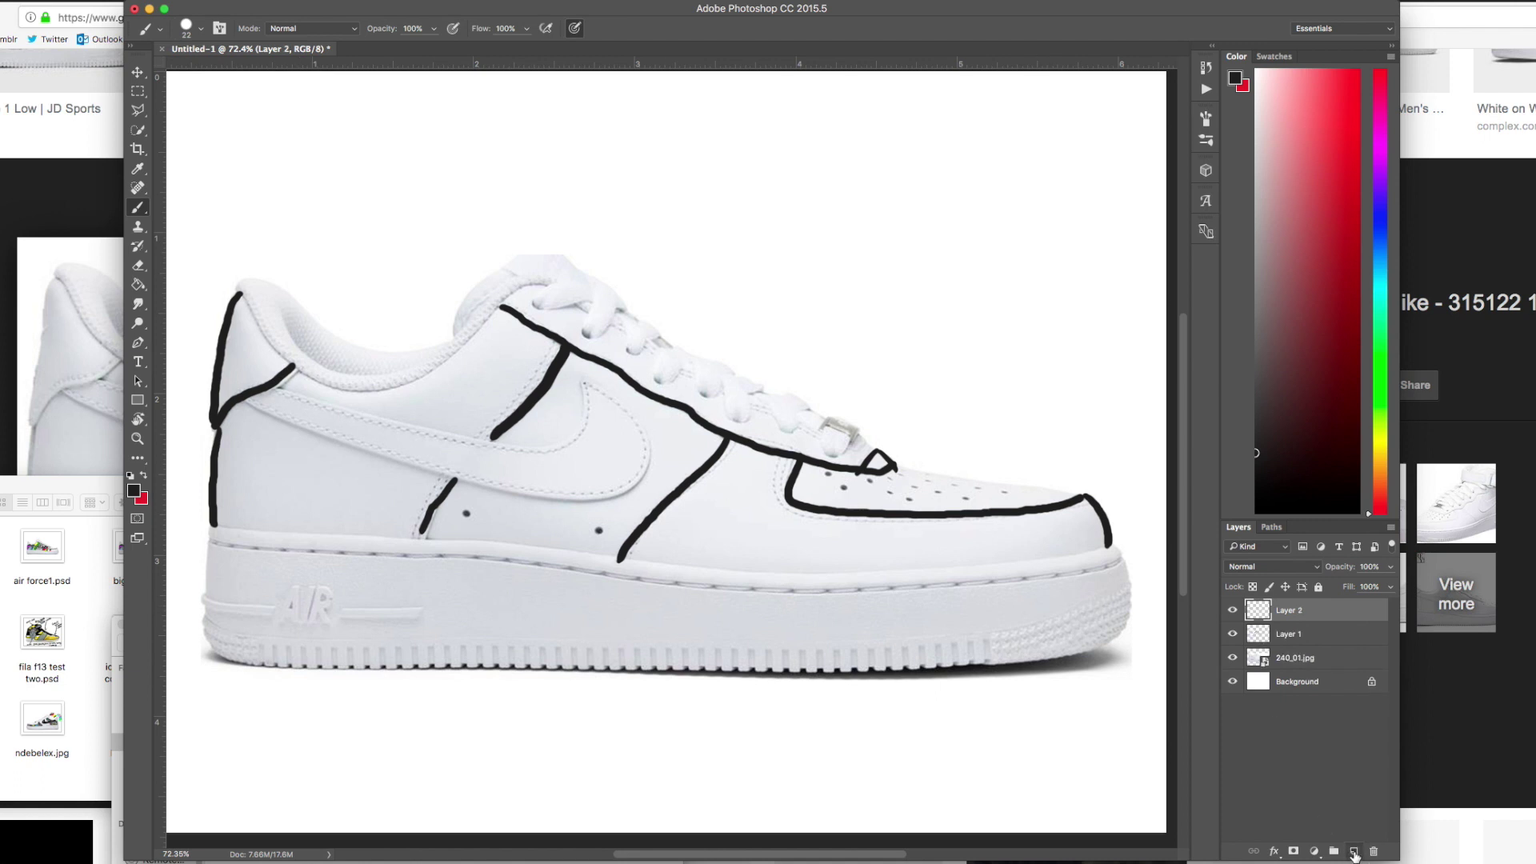
mouse_move(275, 387)
mouse_down()
mouse_move(243, 400)
mouse_move(557, 498)
mouse_move(610, 493)
mouse_move(653, 445)
mouse_move(584, 384)
mouse_move(585, 425)
mouse_move(535, 448)
mouse_move(412, 433)
mouse_move(275, 387)
mouse_up()
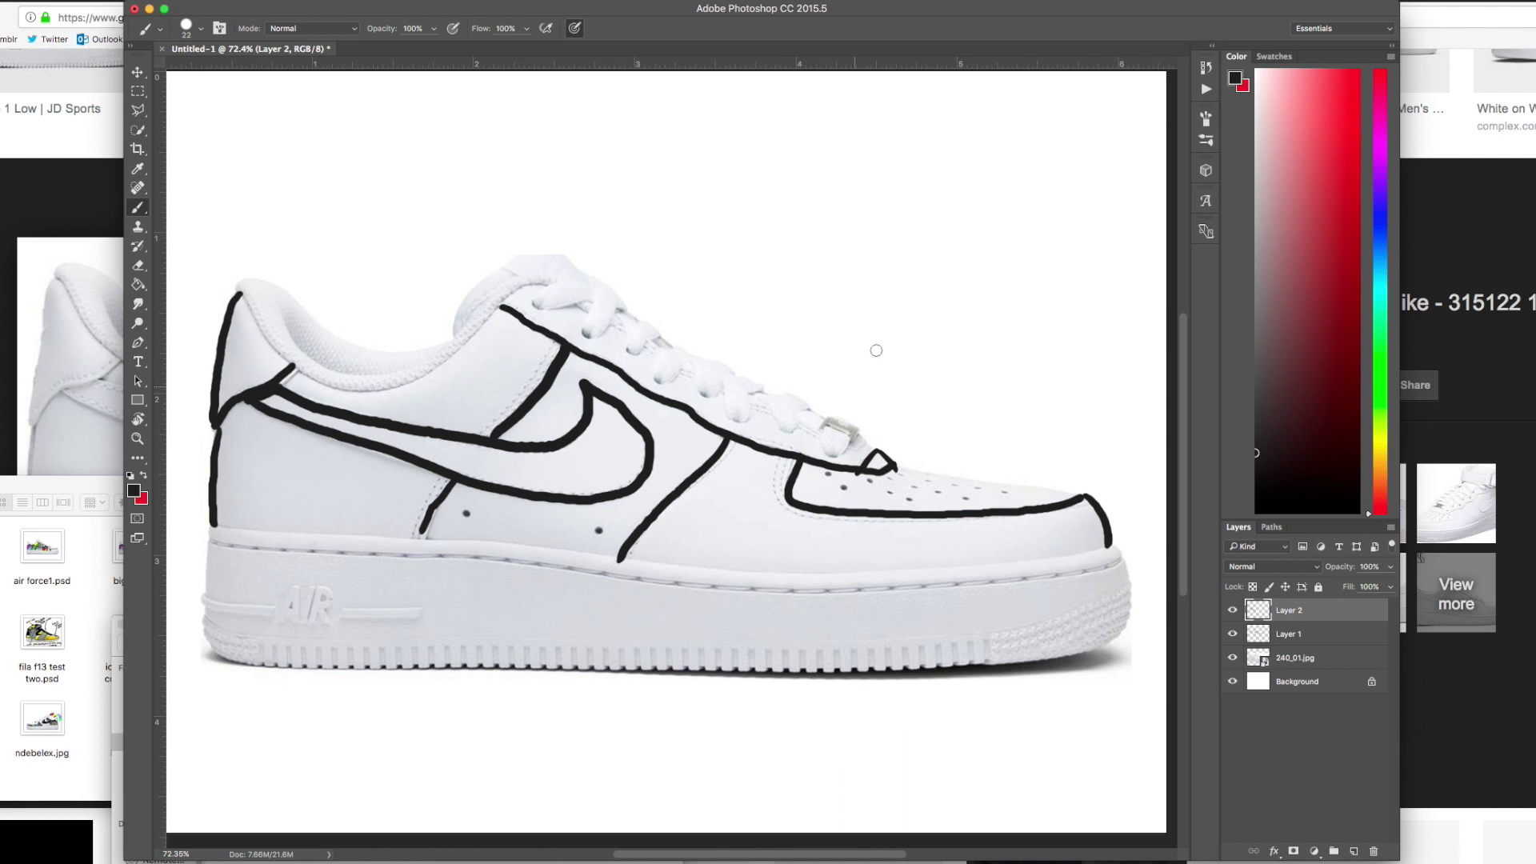
click(1354, 852)
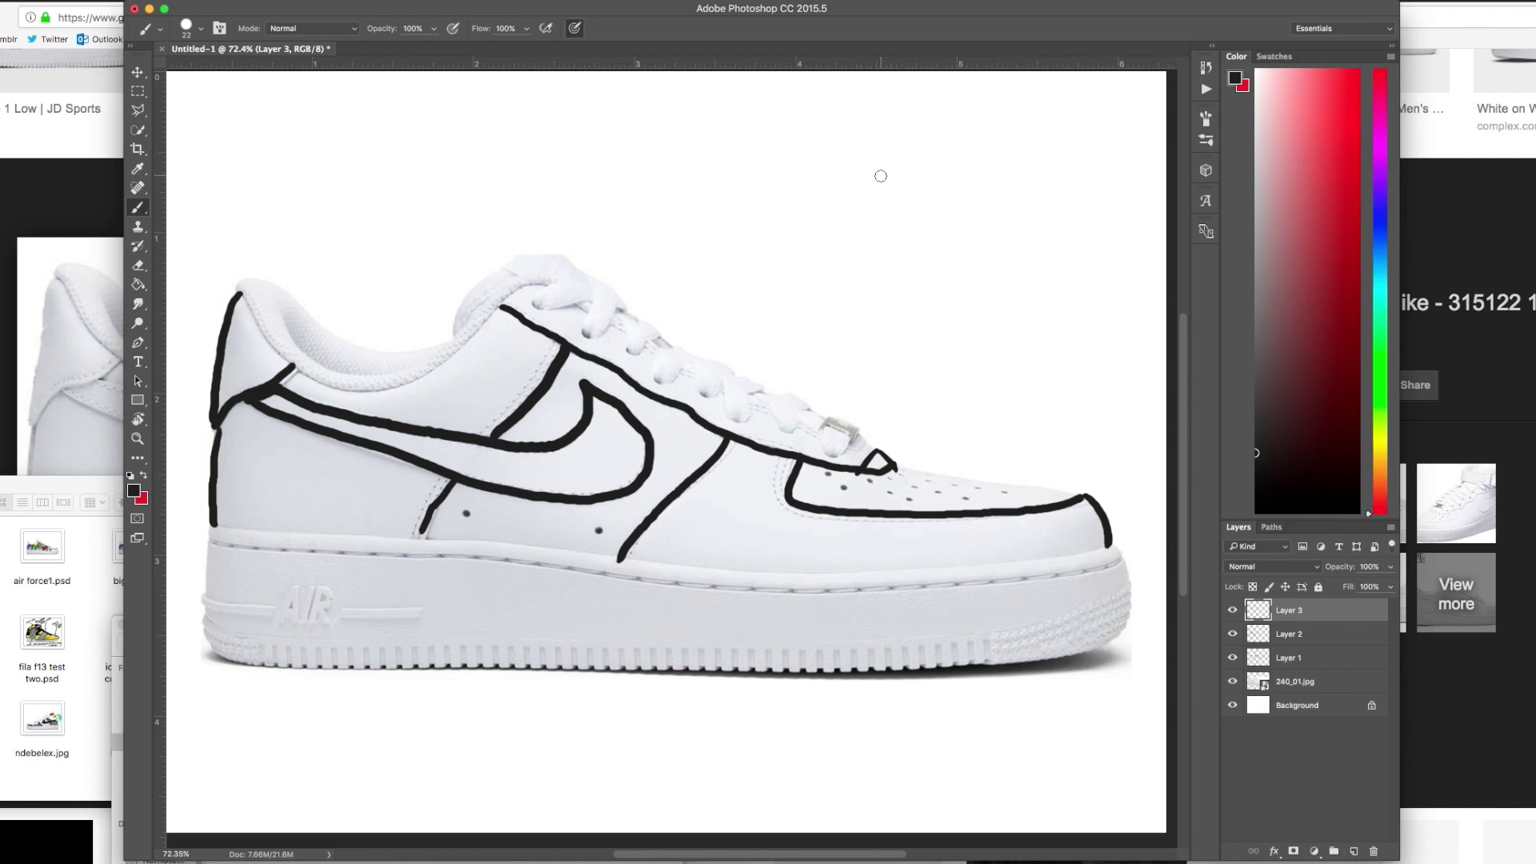
Sketch a black oval and cloud around '03', then paint its left side dark red
mouse_move(881, 176)
mouse_down()
mouse_move(840, 278)
mouse_move(877, 173)
mouse_up()
mouse_move(847, 308)
mouse_down()
mouse_move(741, 192)
mouse_move(861, 106)
mouse_move(1022, 209)
mouse_move(934, 285)
mouse_up()
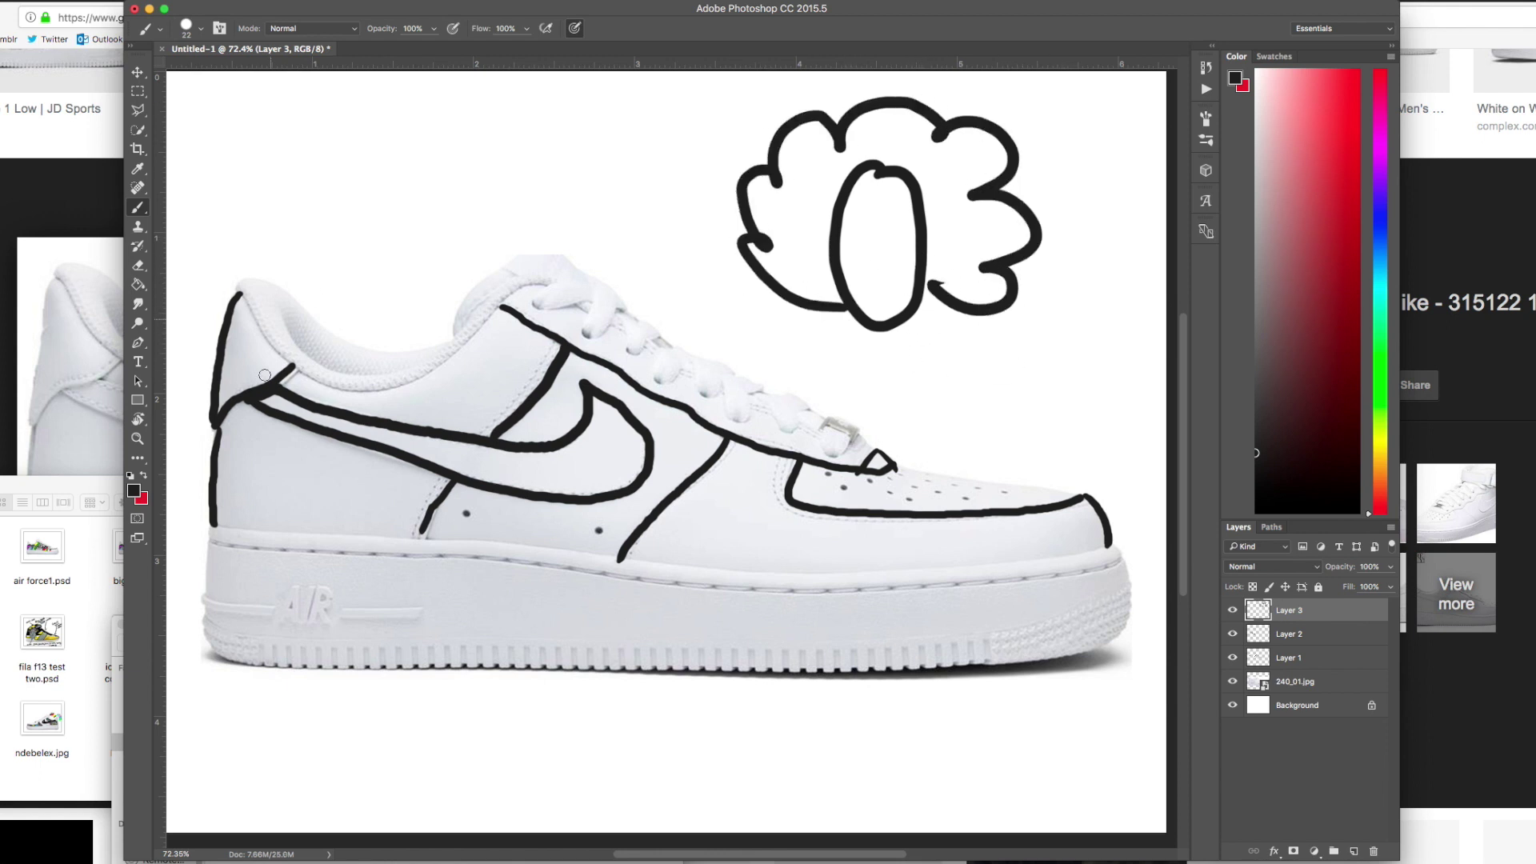
click(134, 491)
click(1268, 234)
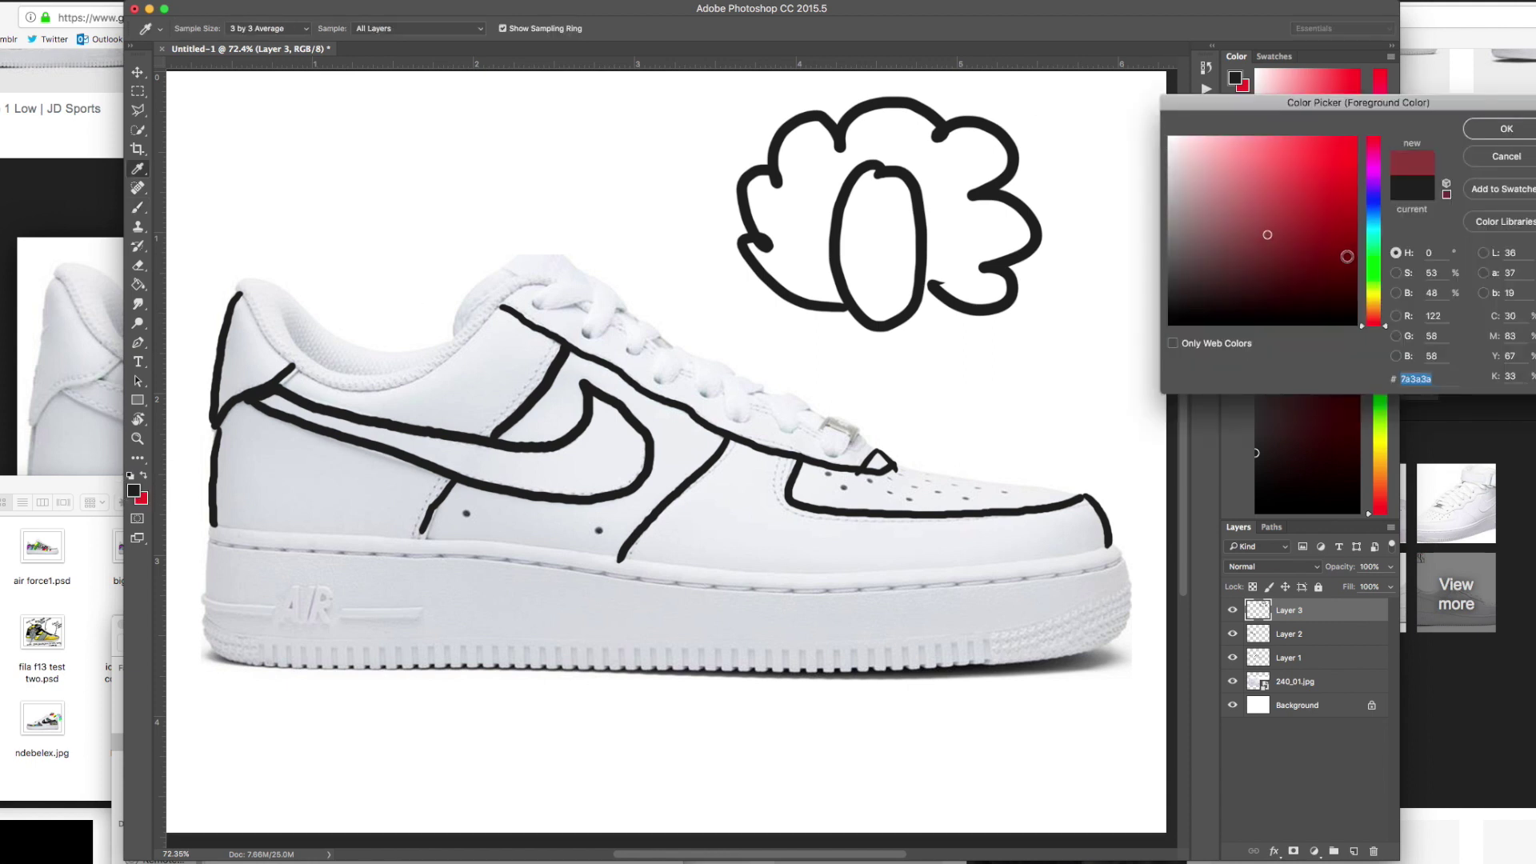
drag(1264, 245, 1254, 261)
click(1245, 280)
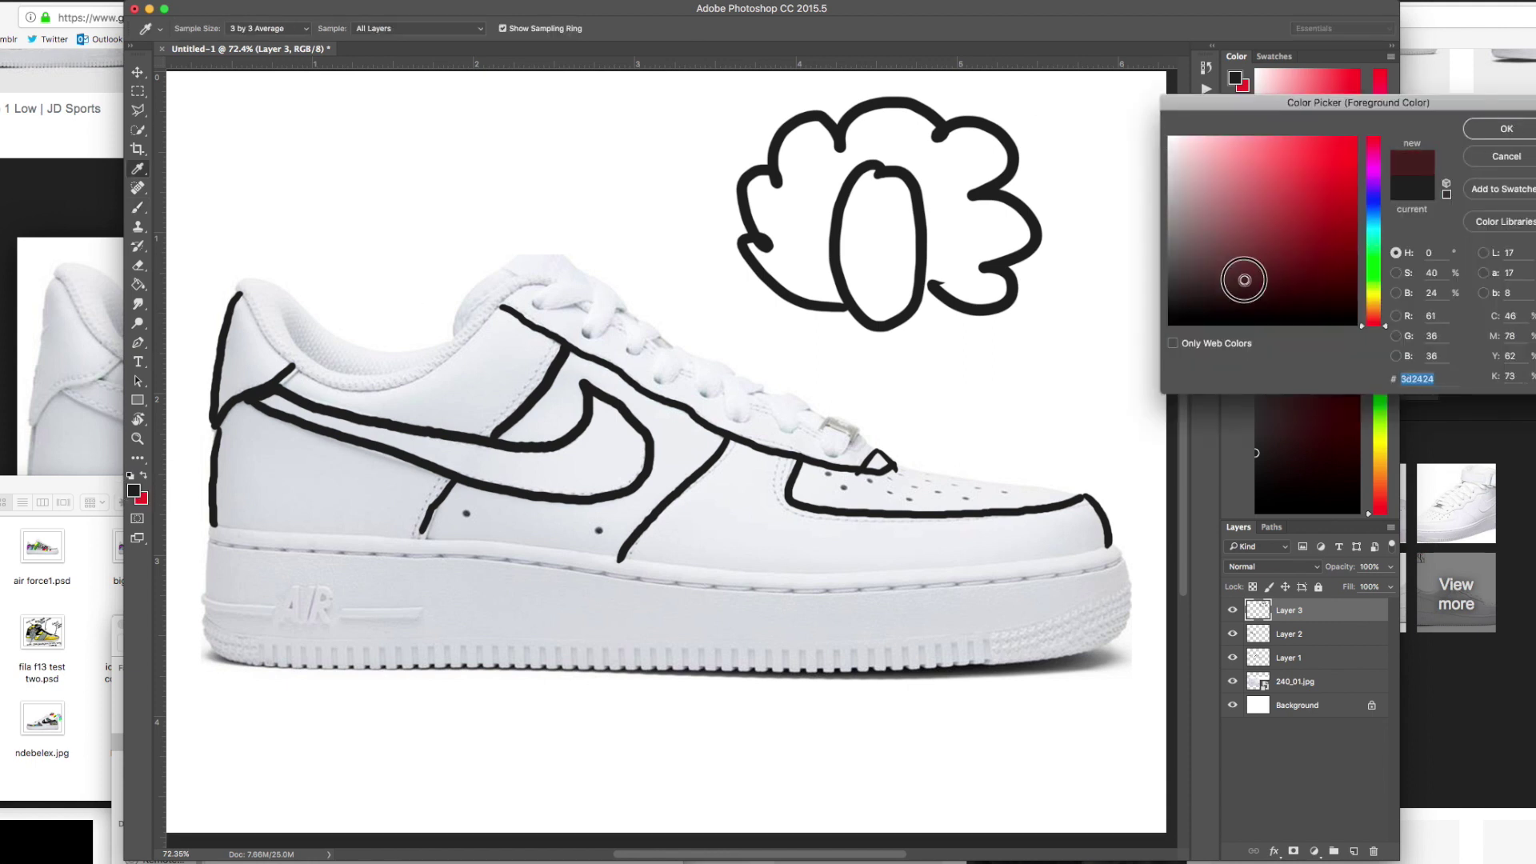
click(1507, 129)
mouse_move(812, 182)
mouse_down()
mouse_move(805, 241)
mouse_move(803, 203)
mouse_move(783, 194)
mouse_move(757, 229)
mouse_move(761, 195)
mouse_move(774, 253)
mouse_move(747, 265)
mouse_move(810, 304)
mouse_move(816, 290)
mouse_move(764, 279)
mouse_up()
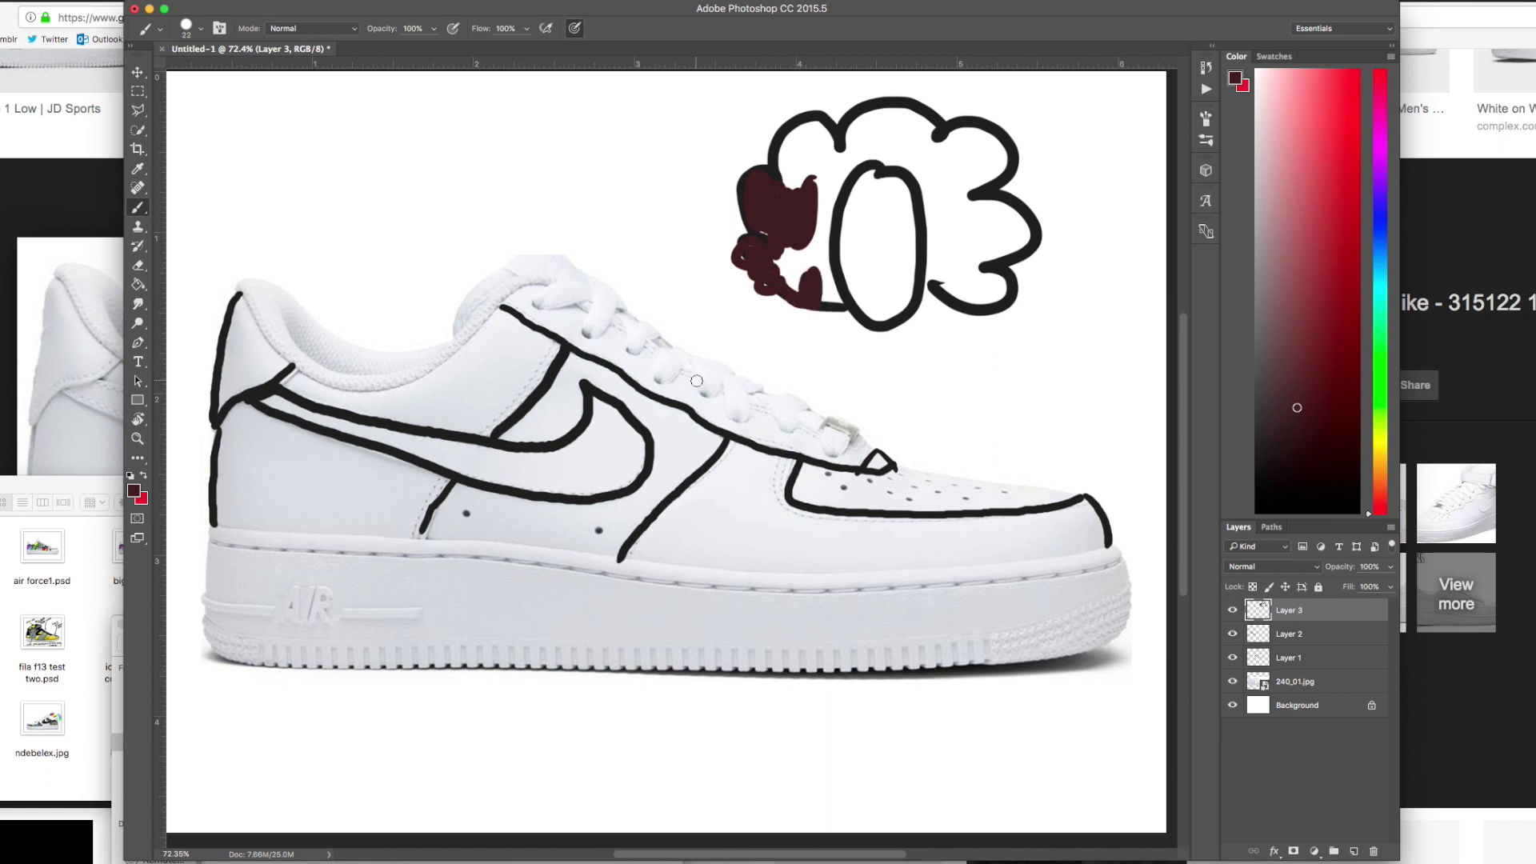
Erase the stray dark red edges of the cloud patch with an 11 px eraser
key(e)
right_click(770, 272)
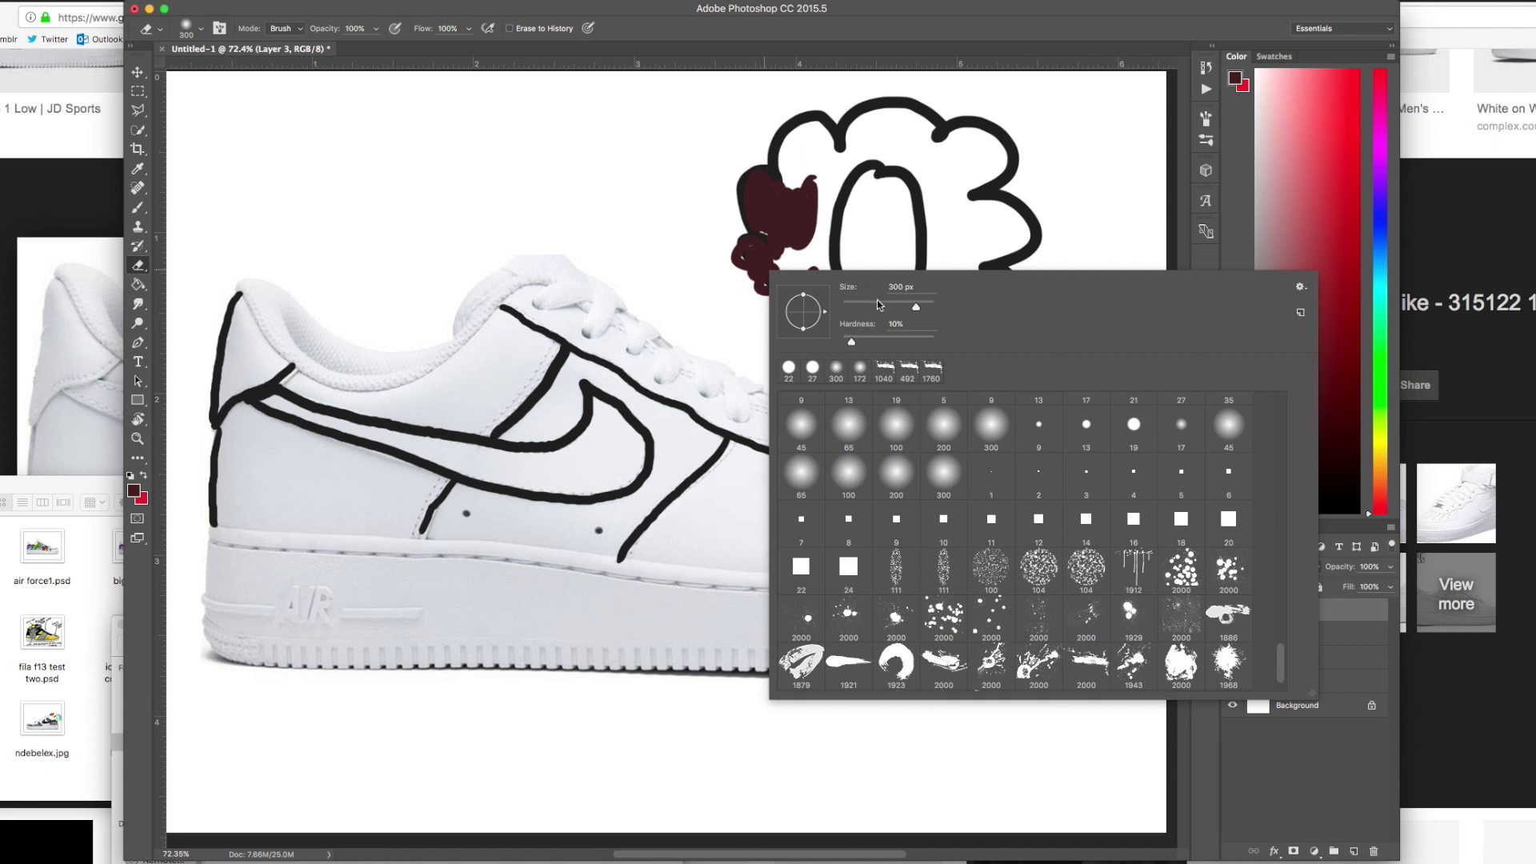
mouse_move(877, 303)
mouse_down()
mouse_move(847, 304)
mouse_move(877, 341)
mouse_up()
key(Return)
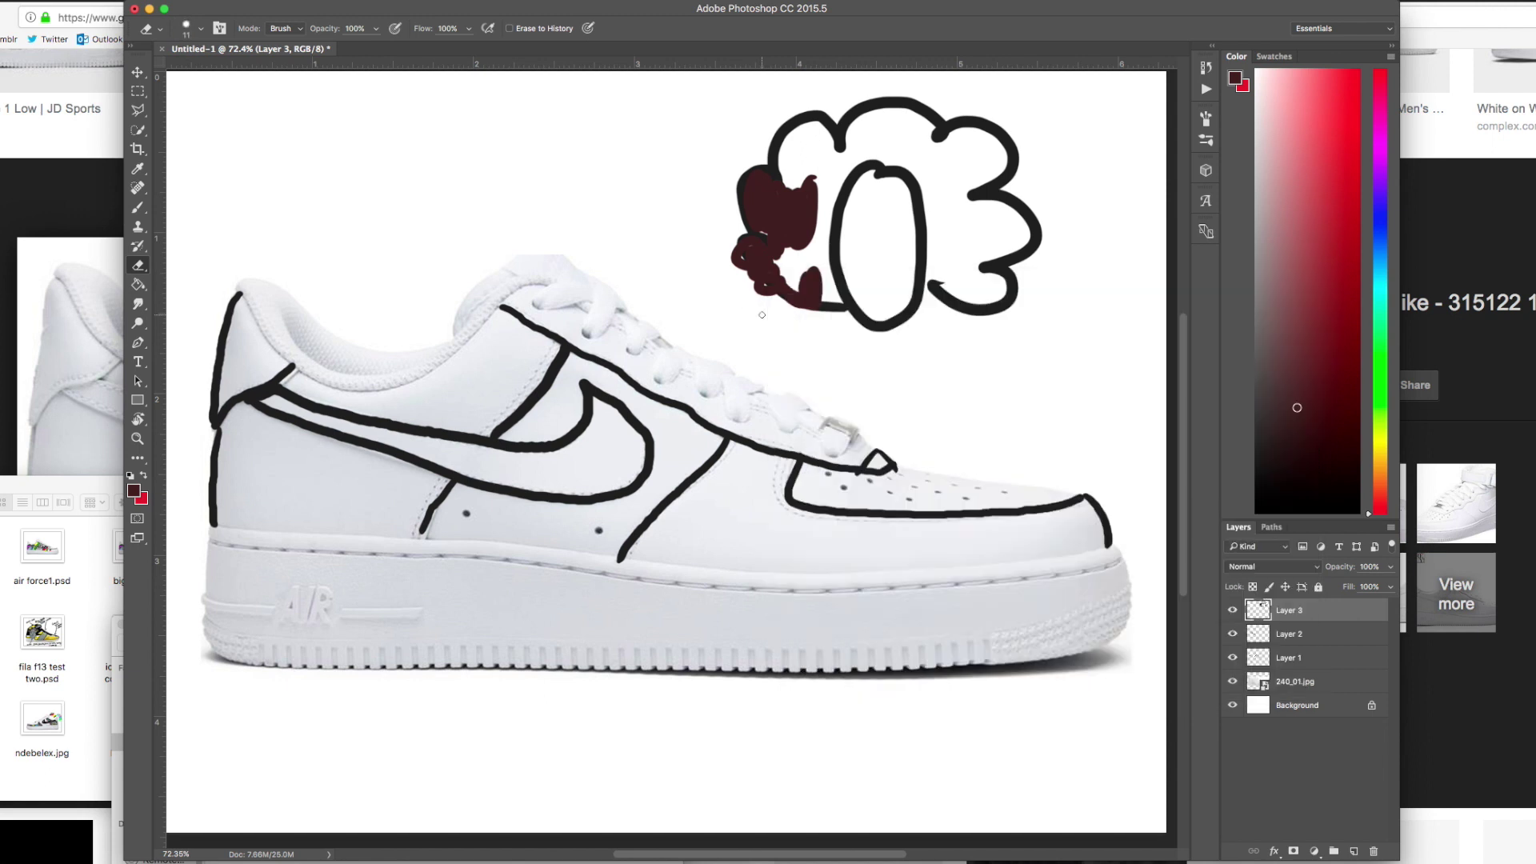
mouse_move(761, 292)
mouse_down()
mouse_move(788, 284)
mouse_move(795, 307)
mouse_up()
drag(732, 248, 783, 297)
scroll(783, 214, up, 5)
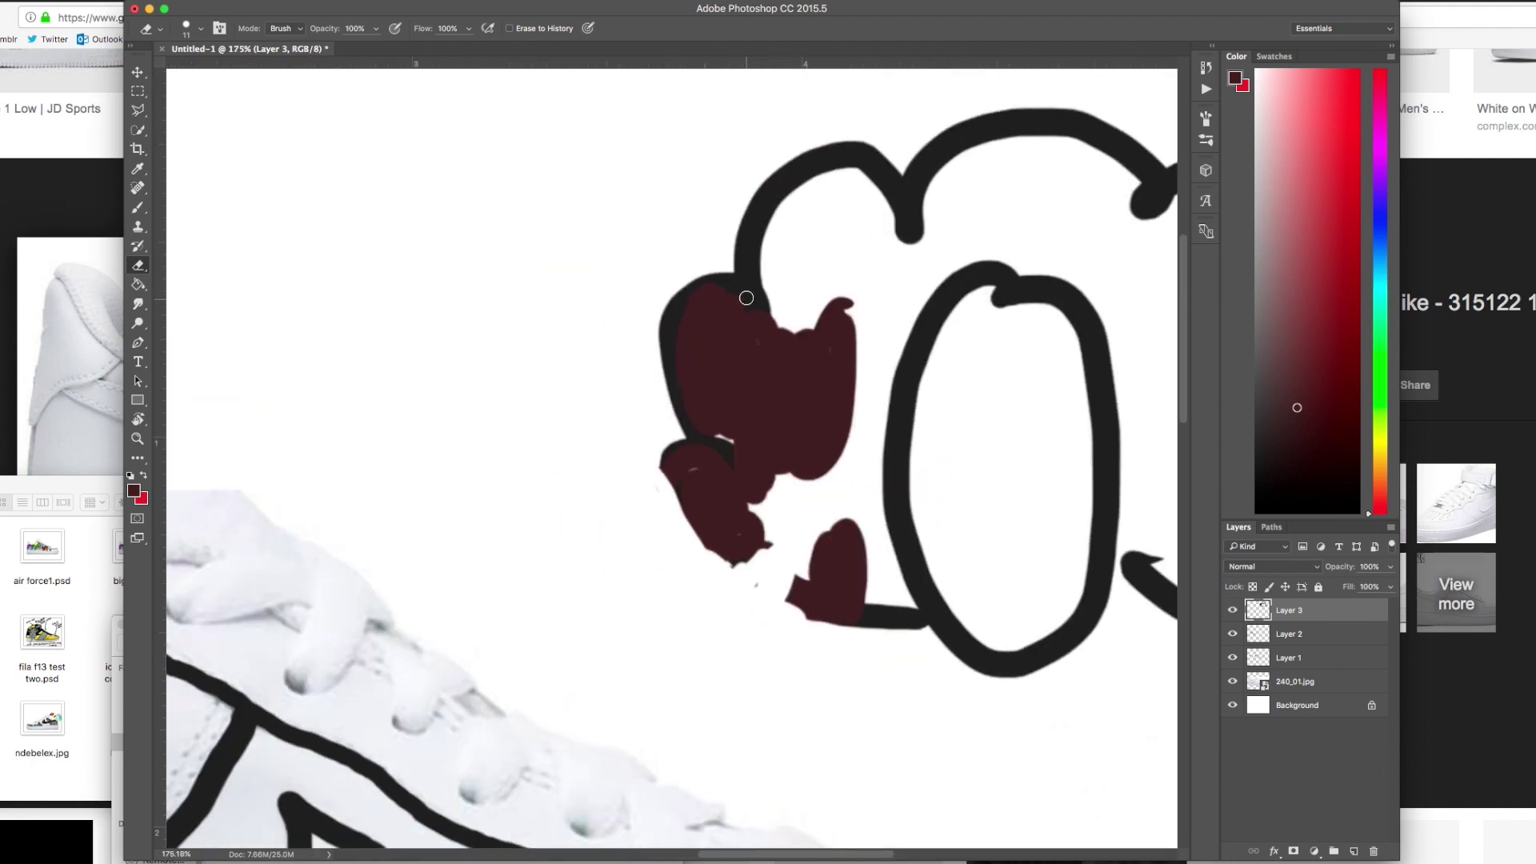
scroll(765, 438, down, 6)
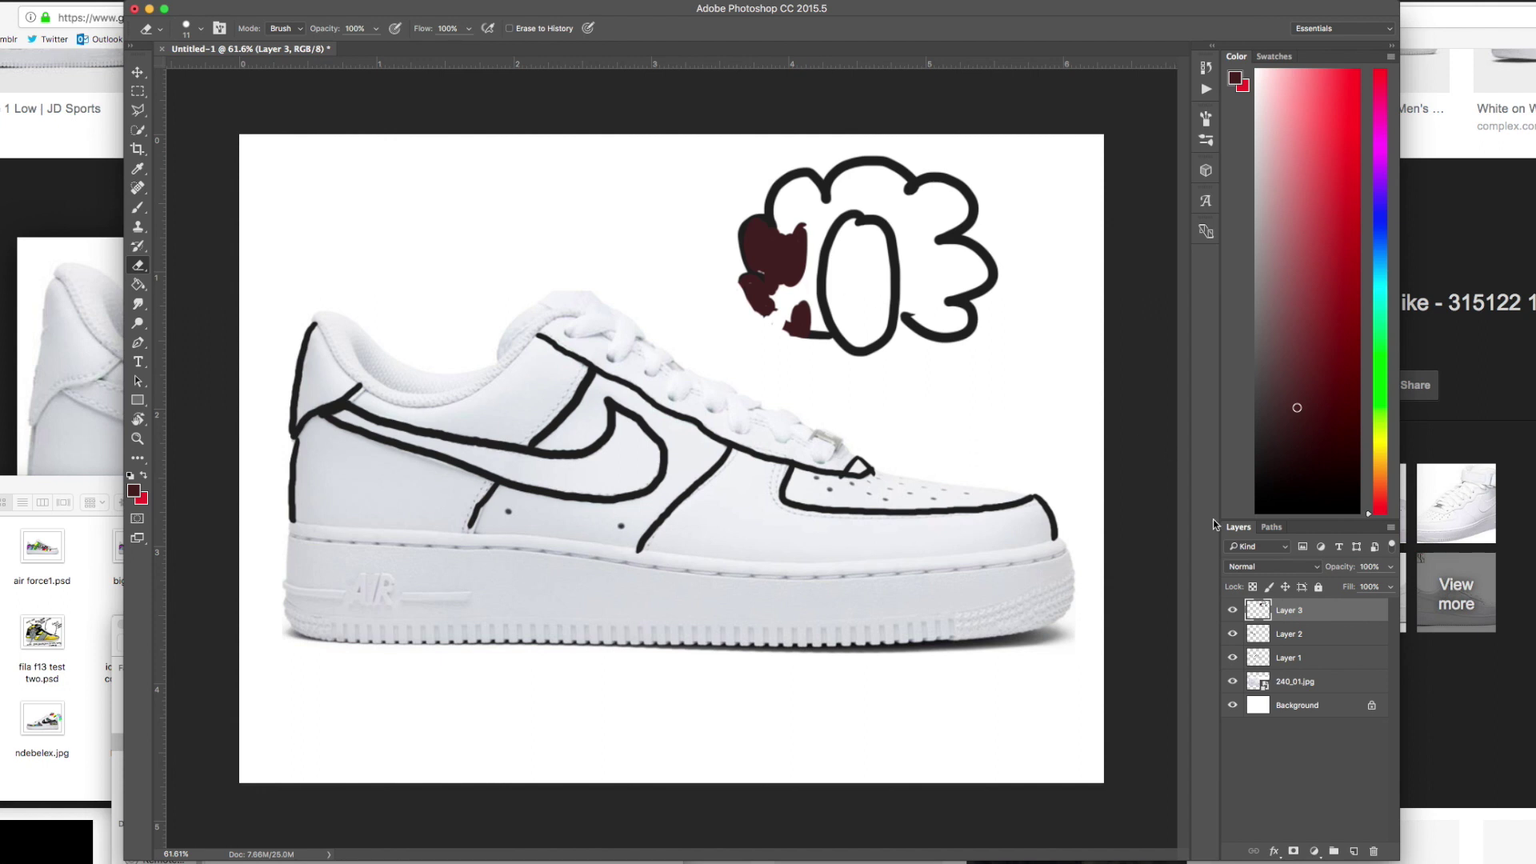
Delete the cloud sketch layer and add a new layer below the outline layers
key(BackSpace)
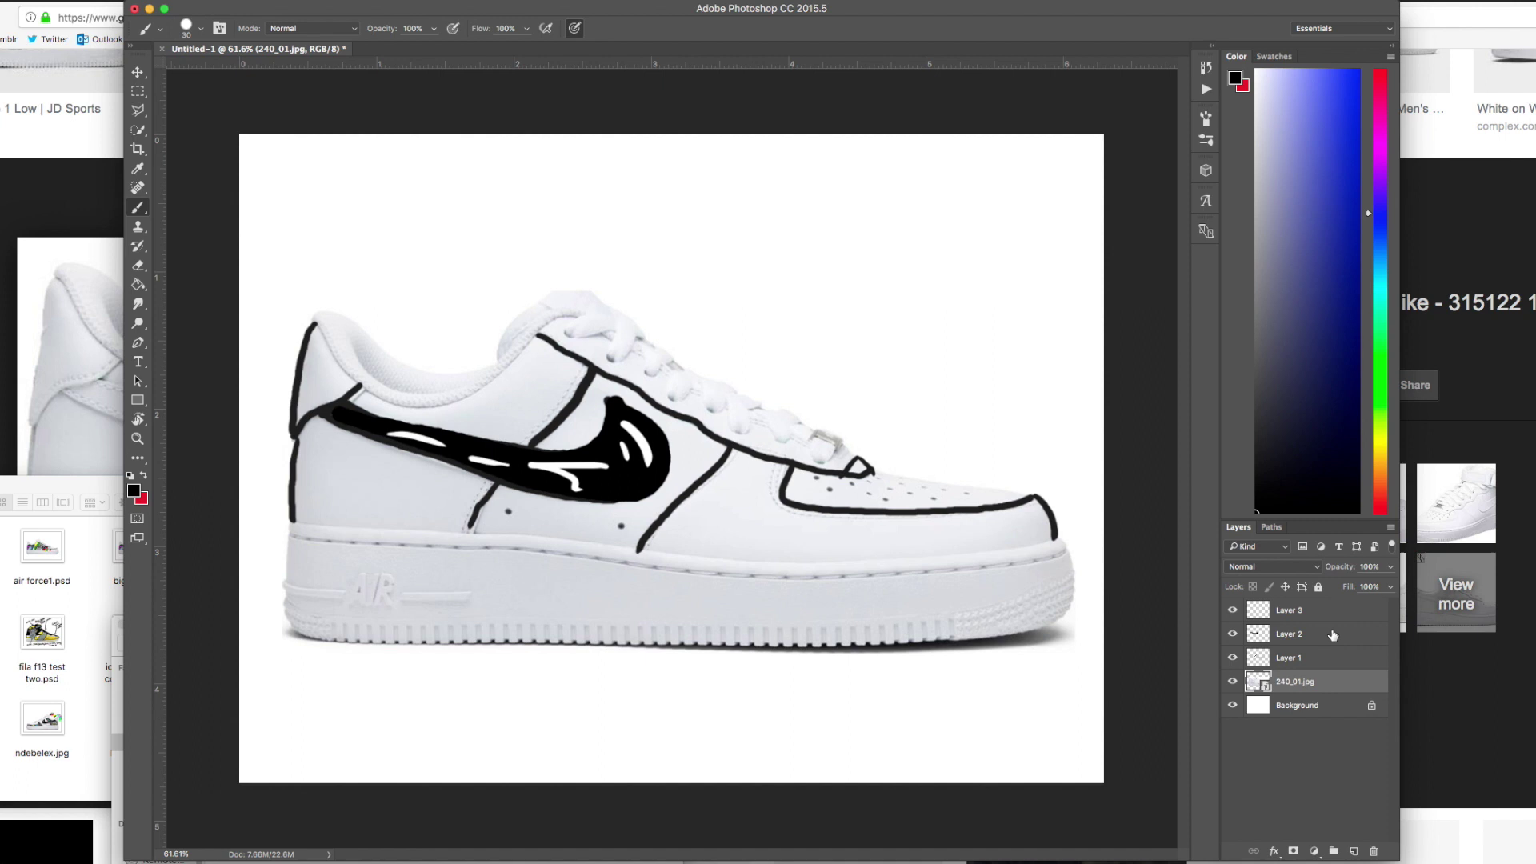
click(1328, 618)
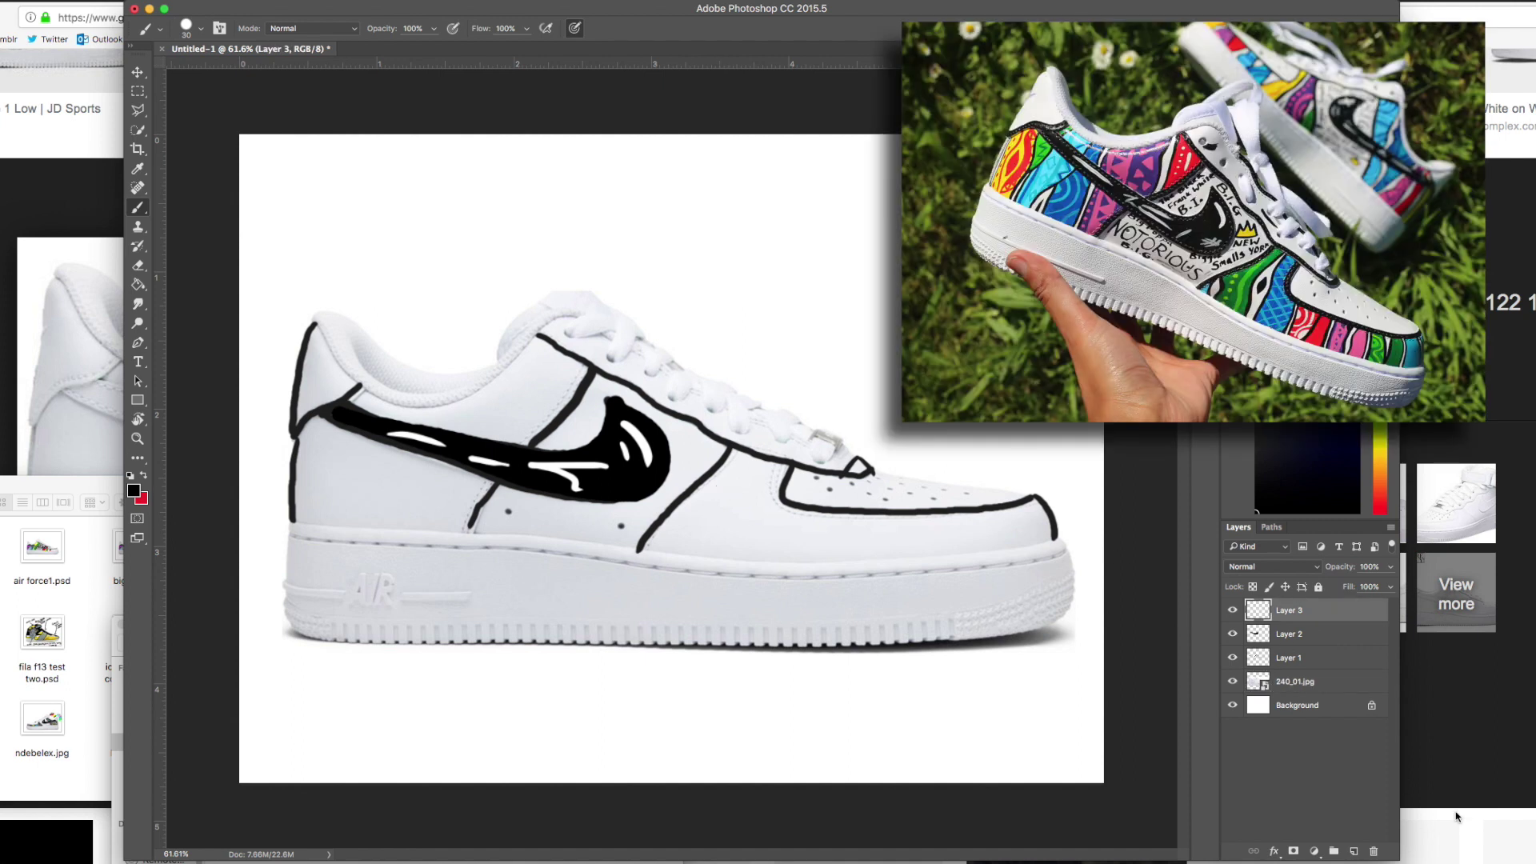
click(1354, 851)
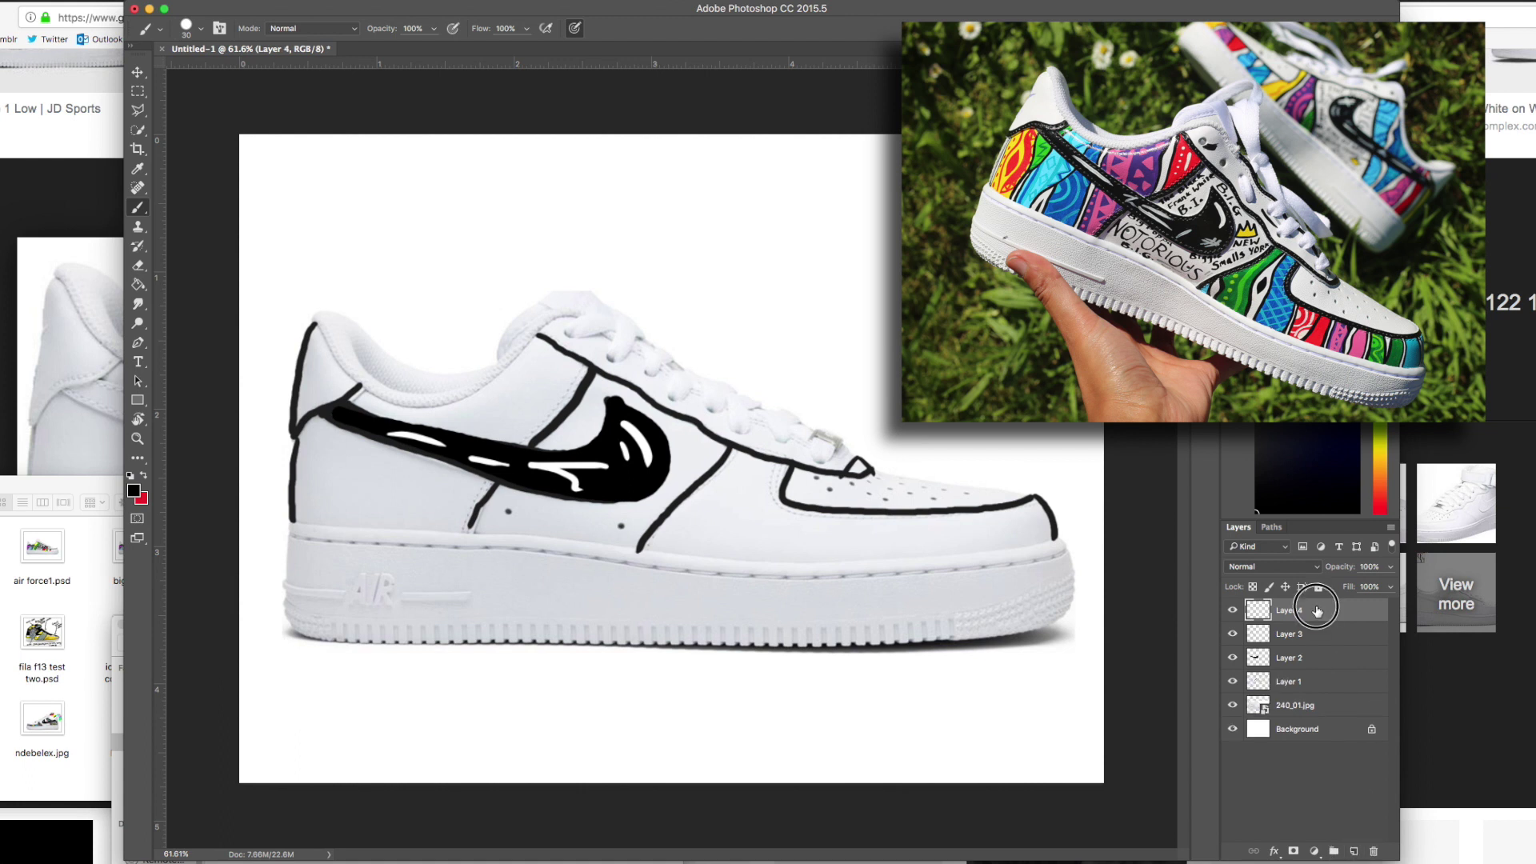
drag(1290, 680, 1297, 693)
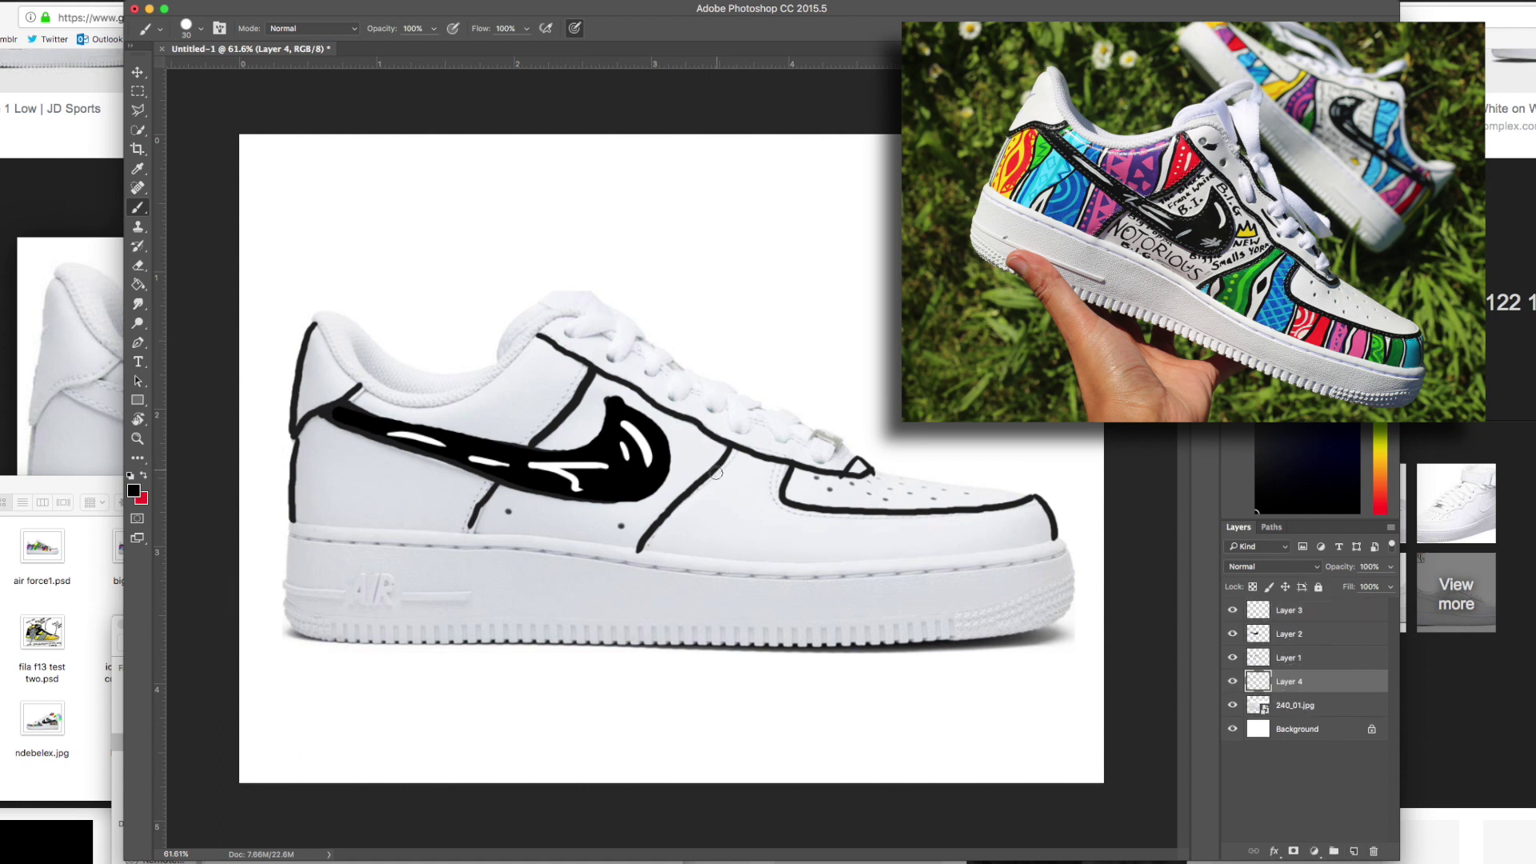
Paint five vertical black stripes down the toe box toward the sole
drag(712, 474, 698, 552)
drag(736, 452, 719, 560)
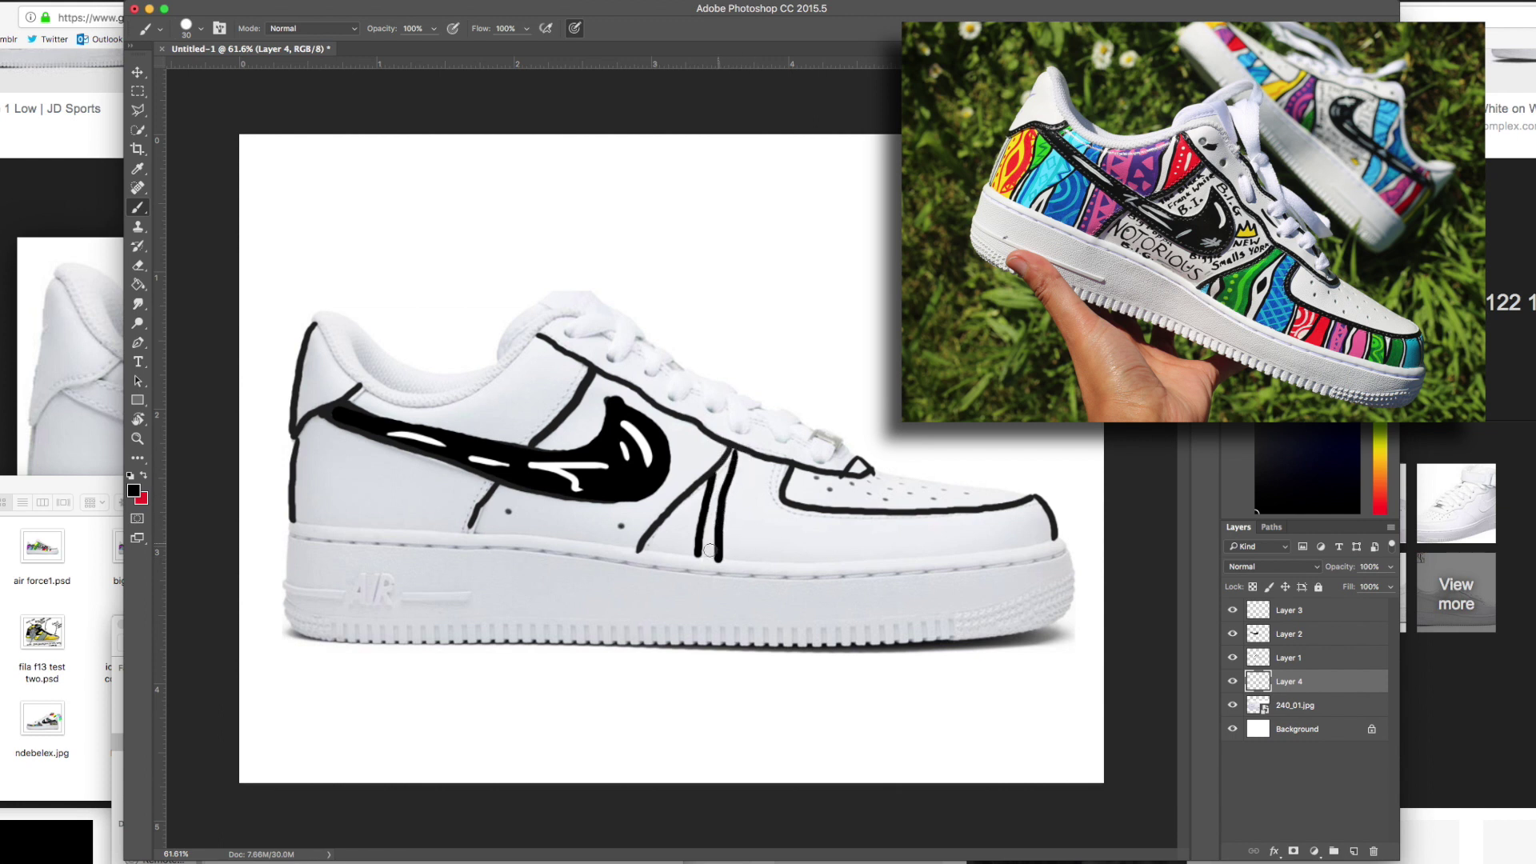
drag(783, 470, 788, 563)
drag(814, 510, 805, 564)
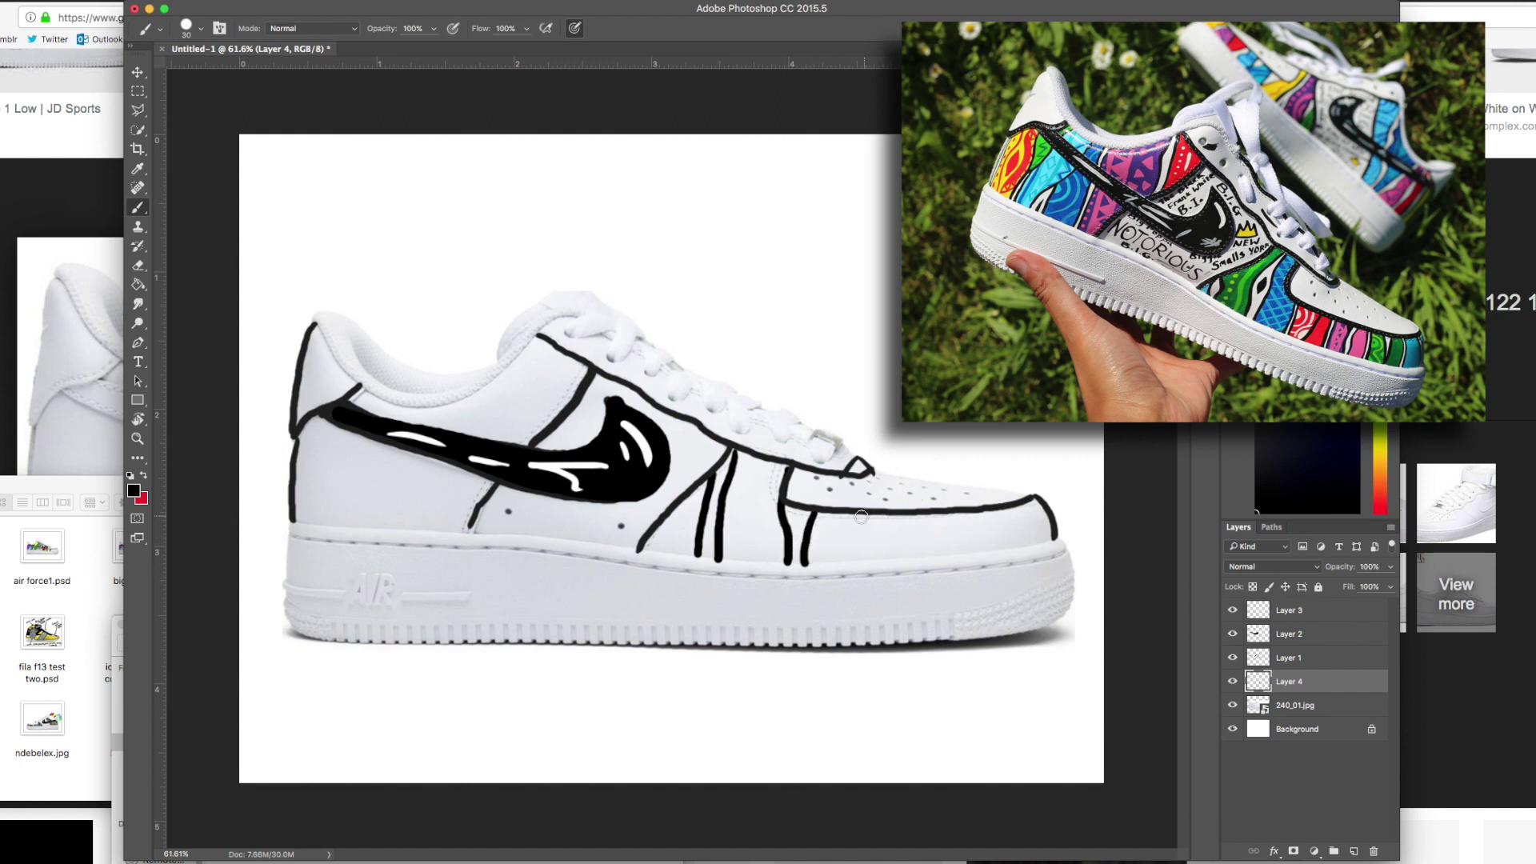
drag(855, 517, 880, 560)
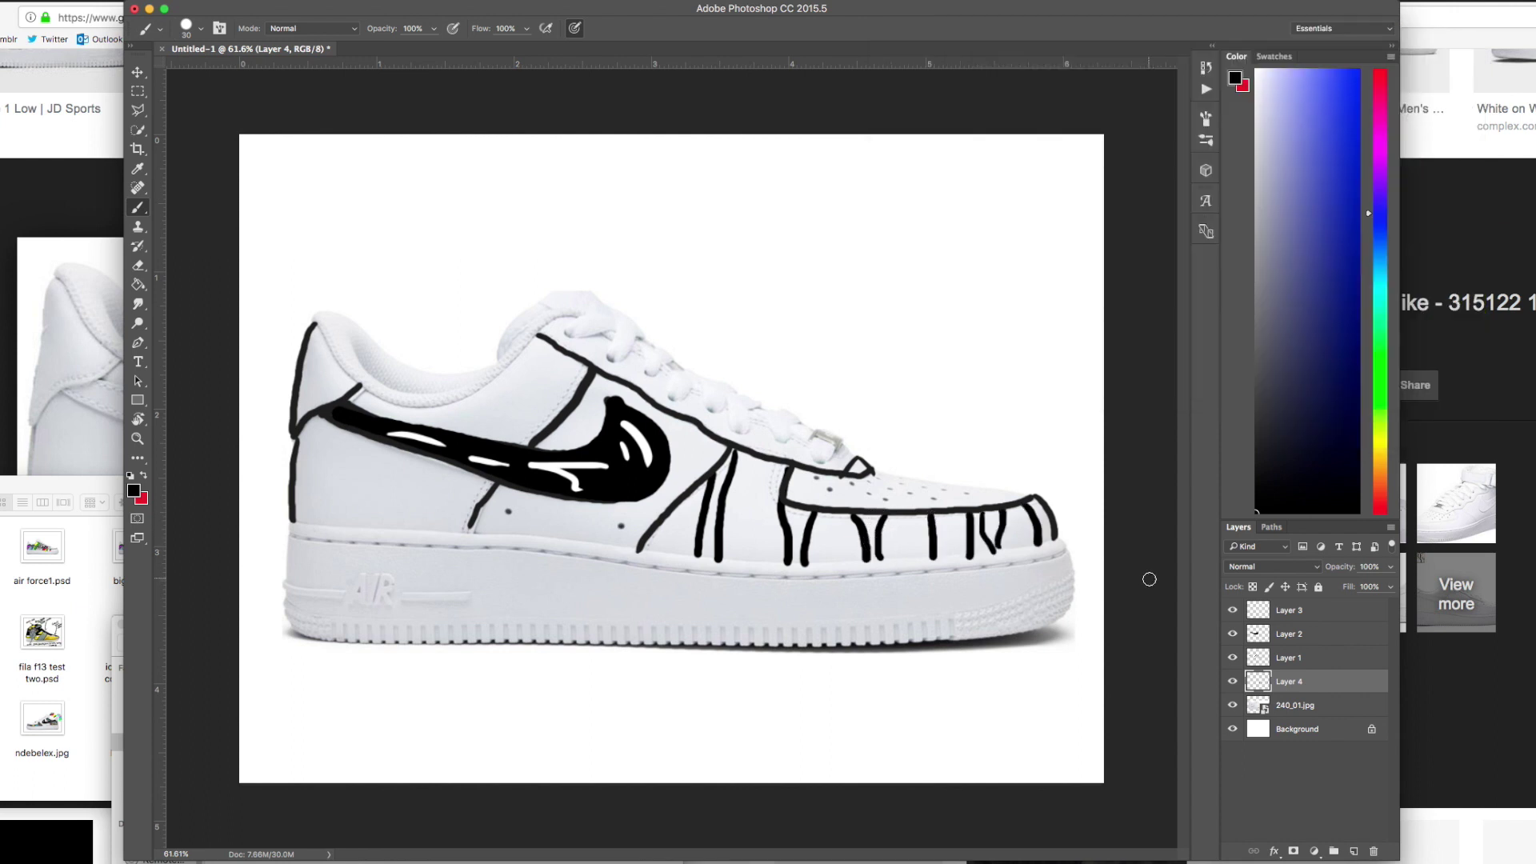
click(1356, 853)
Place the new layer beneath Layer 4 and fill the lower panels blue, cyan, magenta, purple, green and yellow
drag(1326, 685, 1335, 720)
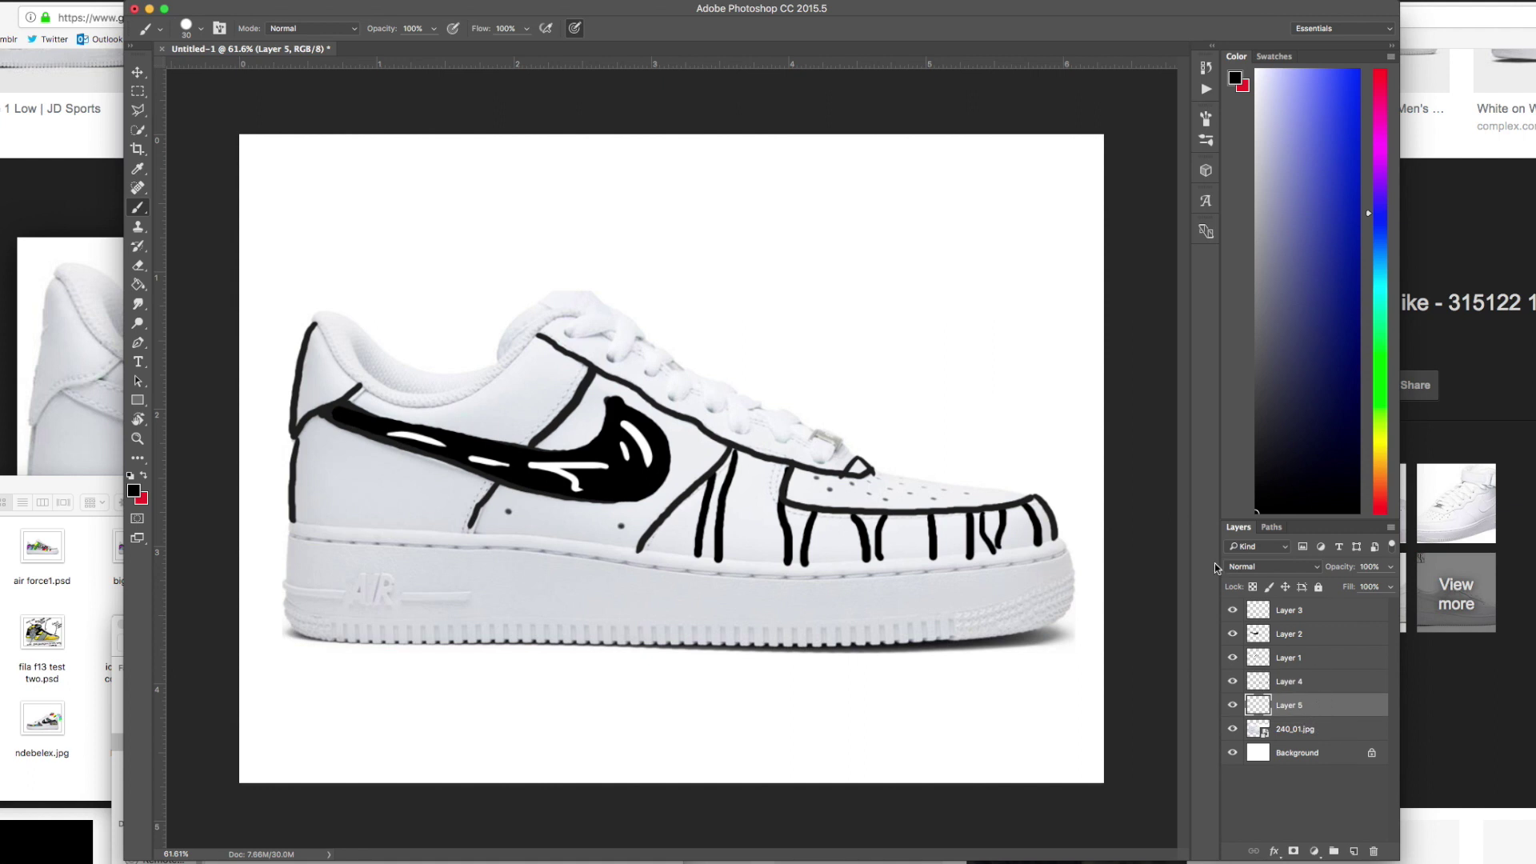
click(144, 476)
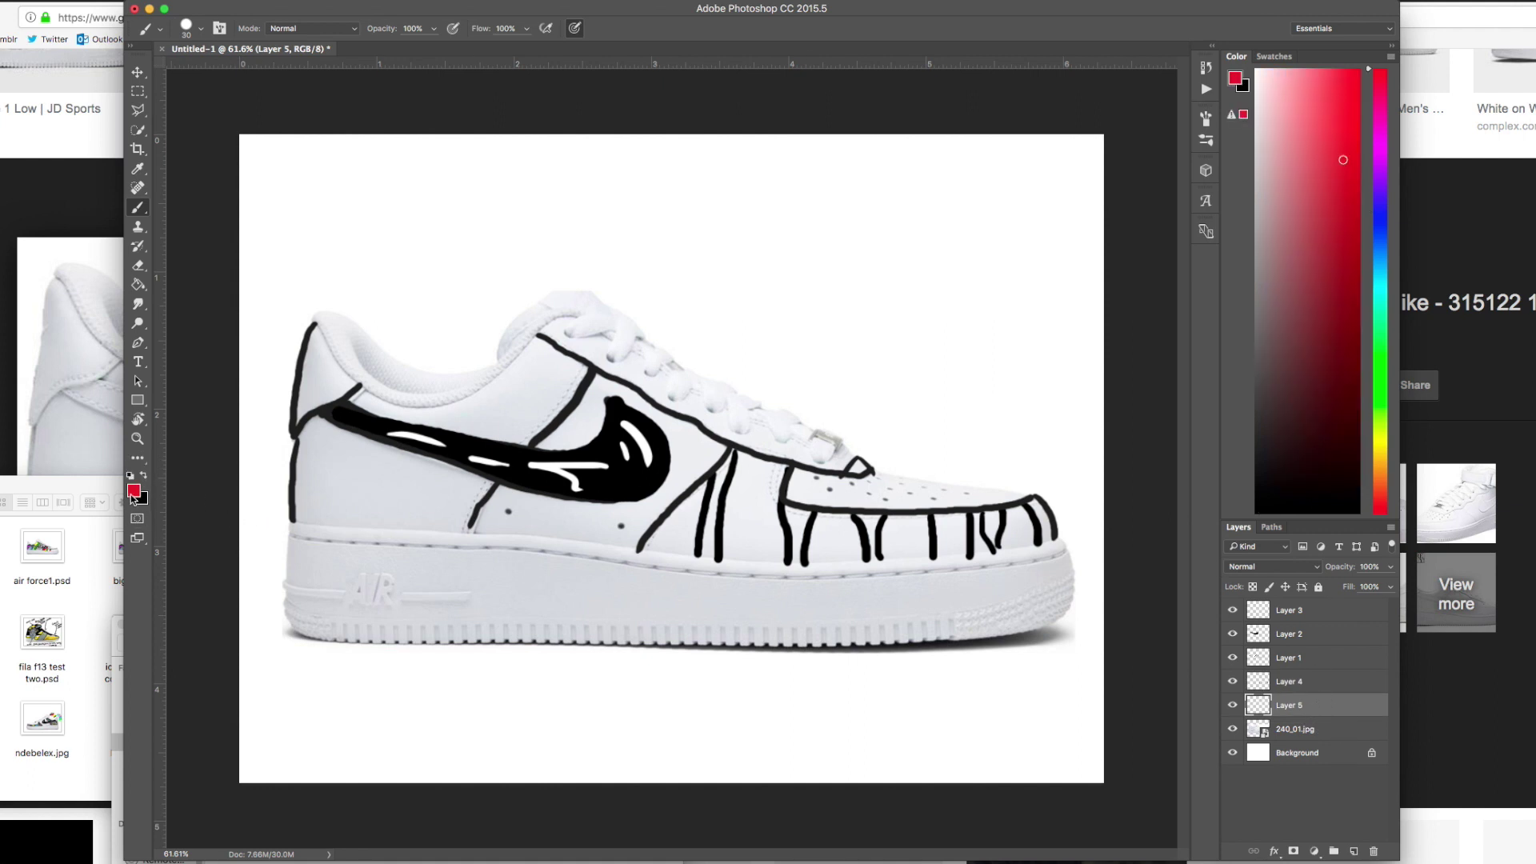
click(1385, 226)
click(1340, 138)
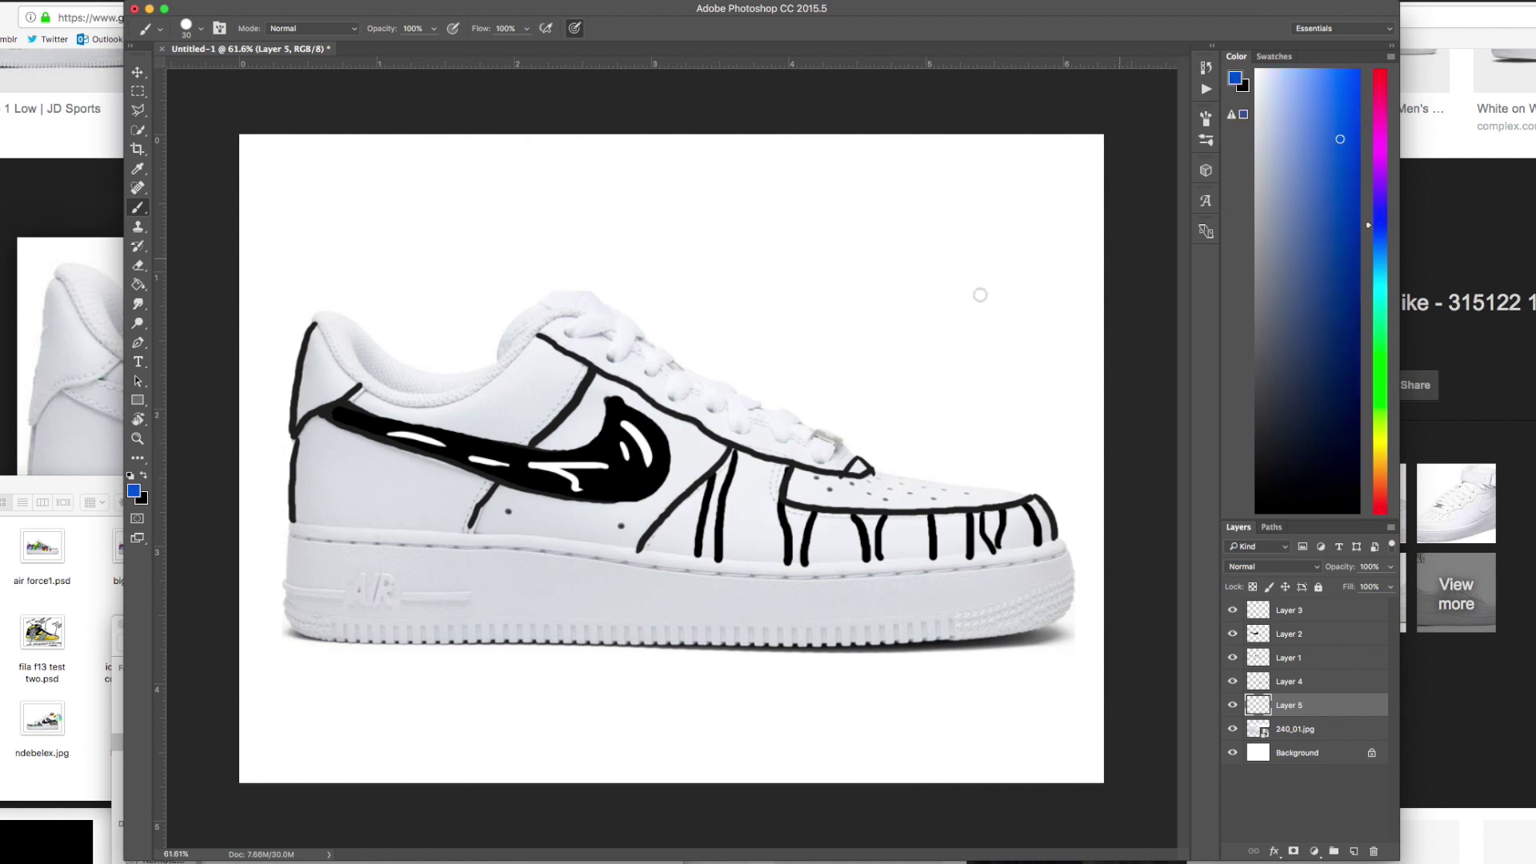
mouse_move(693, 485)
mouse_down()
mouse_move(677, 512)
mouse_move(689, 500)
mouse_up()
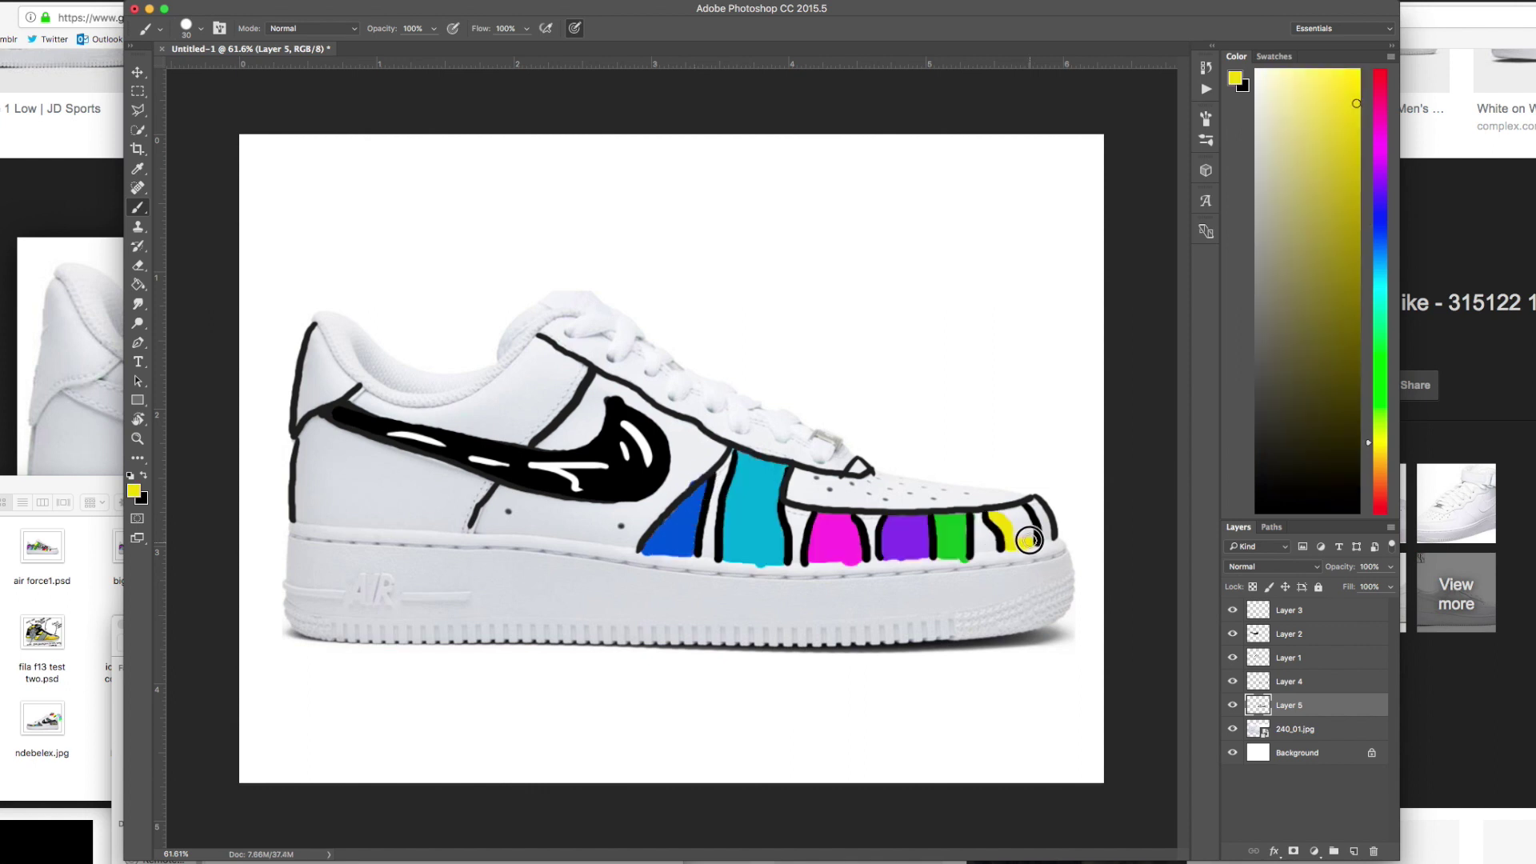
mouse_move(1030, 537)
mouse_down()
mouse_move(1026, 512)
mouse_move(999, 516)
mouse_move(1012, 536)
mouse_move(1024, 520)
mouse_up()
click(1354, 852)
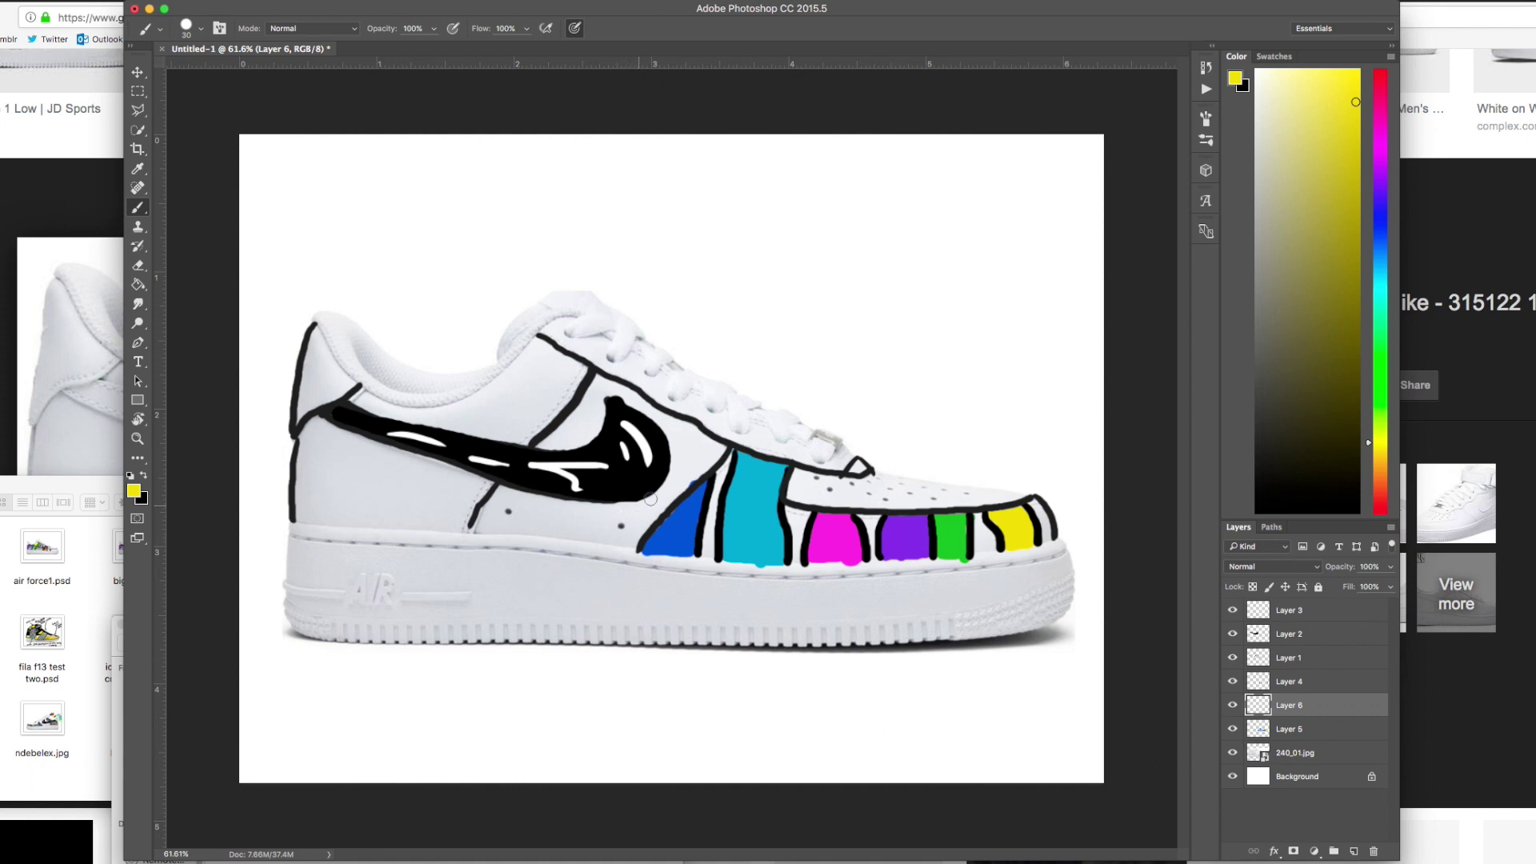
Sample the cyan panel colour and set the brush size to 20 px
key(i)
click(761, 507)
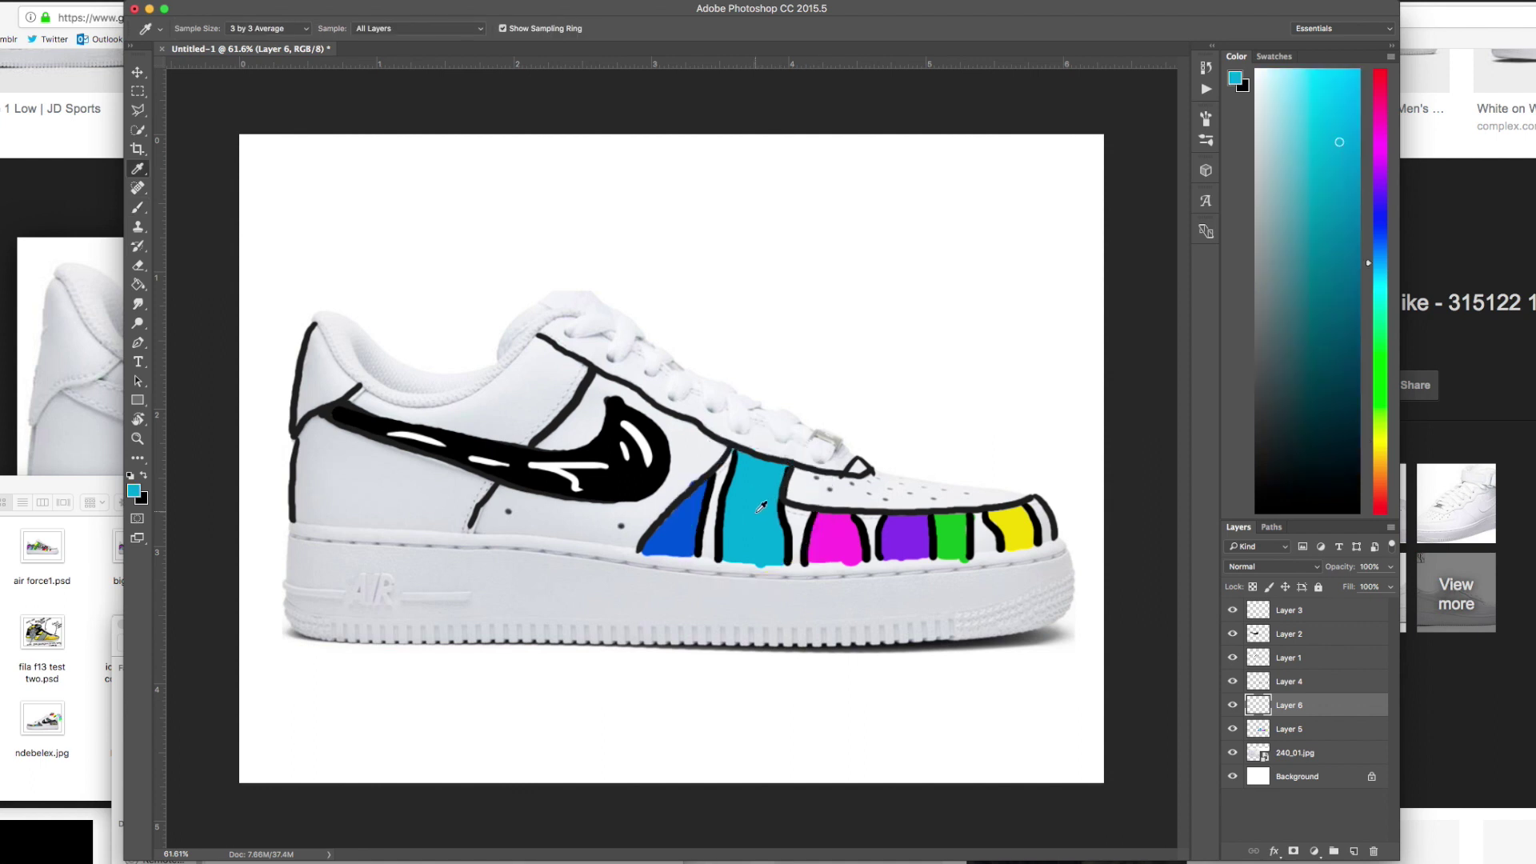
key(b)
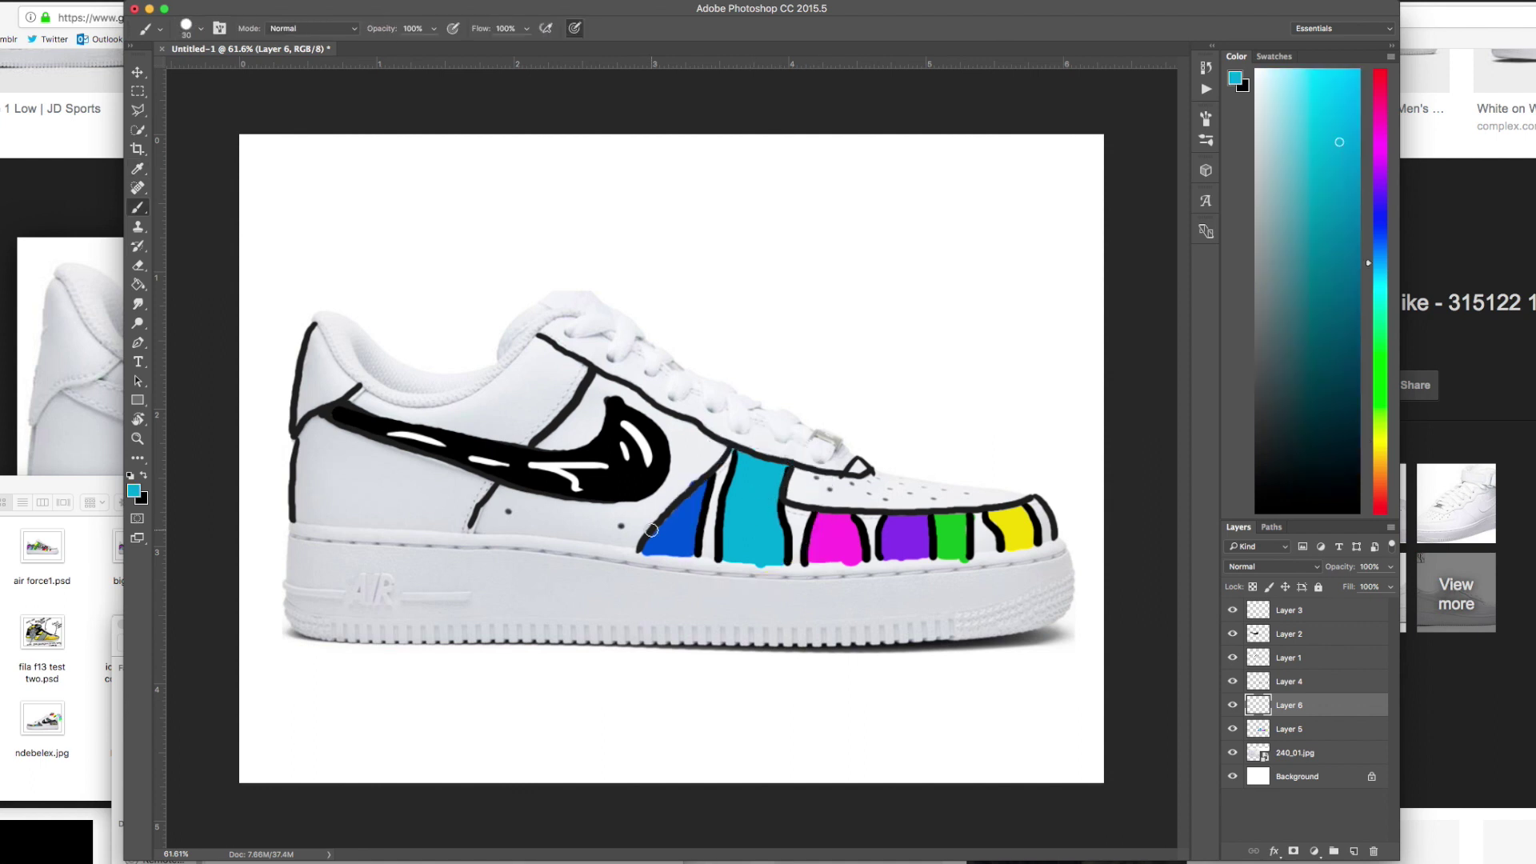
scroll(652, 531, up, 5)
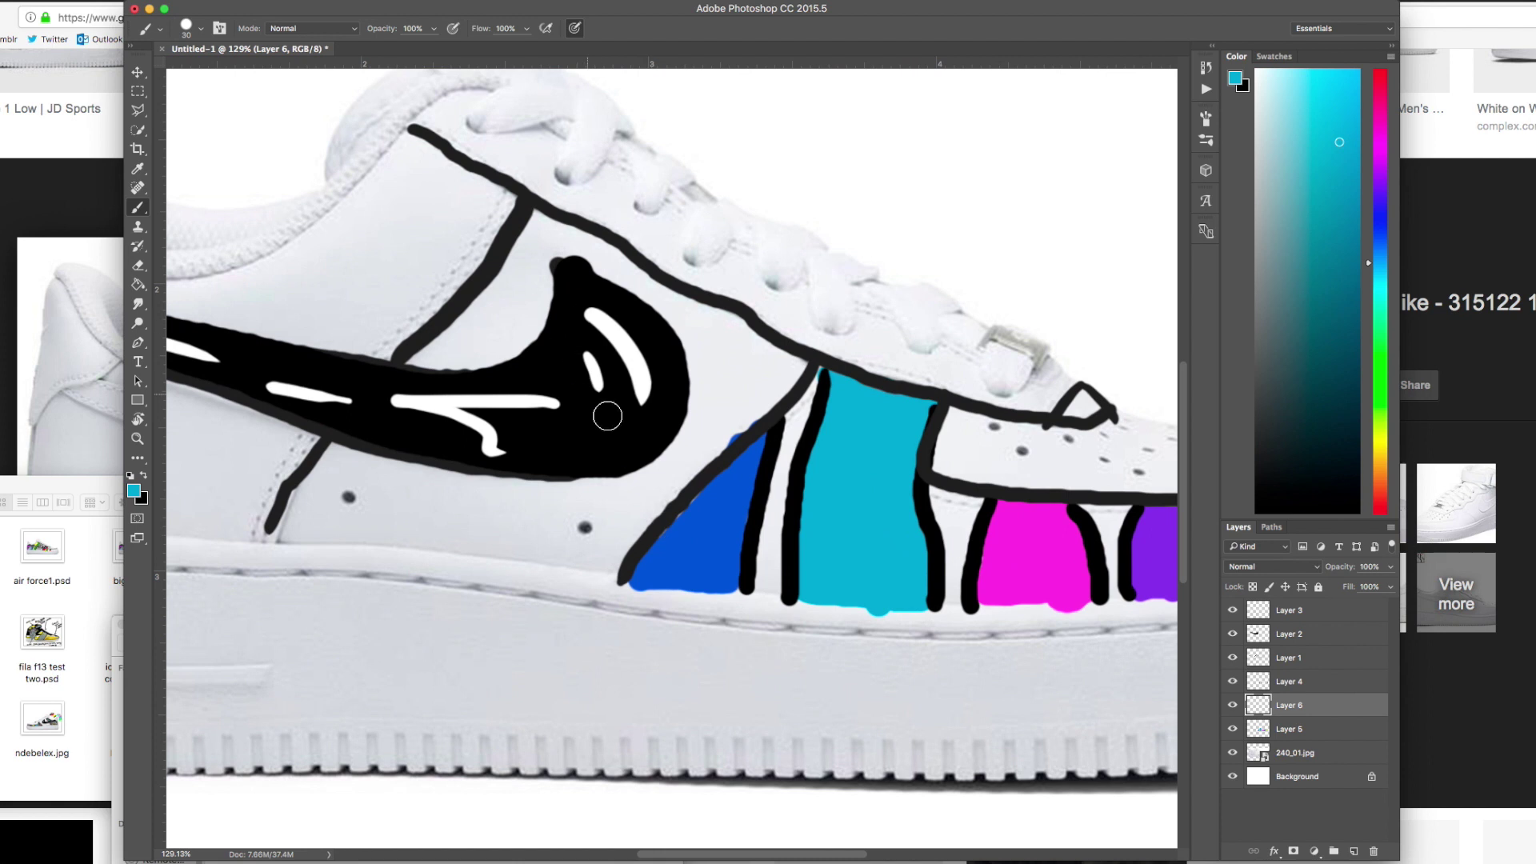
right_click(685, 467)
drag(760, 512, 769, 505)
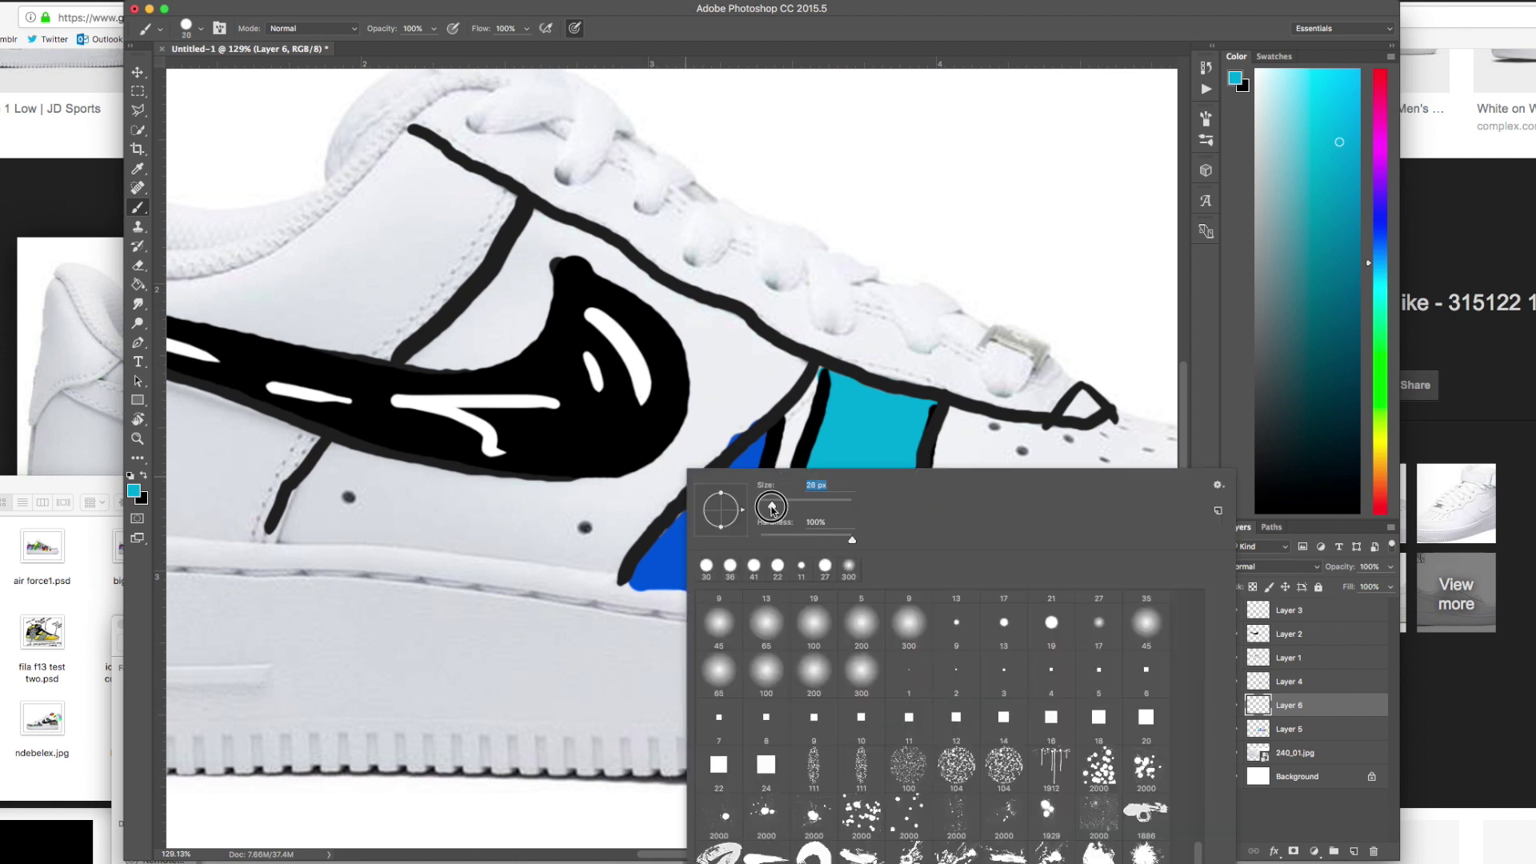
click(655, 641)
key(ctrl+z)
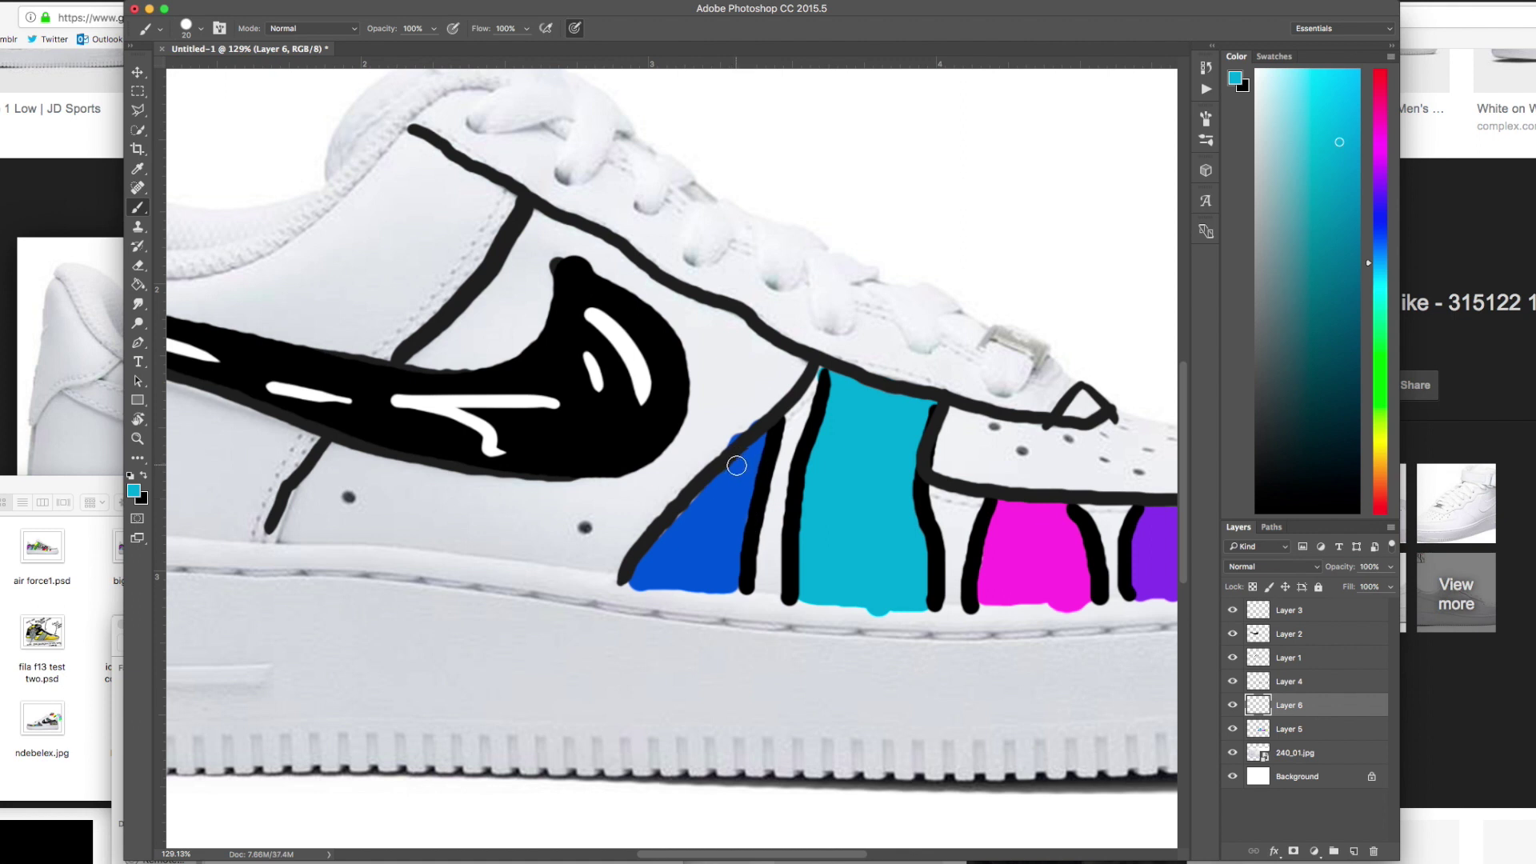
Paint two cyan stripes and four cyan dots onto the blue panel
drag(740, 447, 717, 585)
drag(707, 480, 688, 592)
click(678, 529)
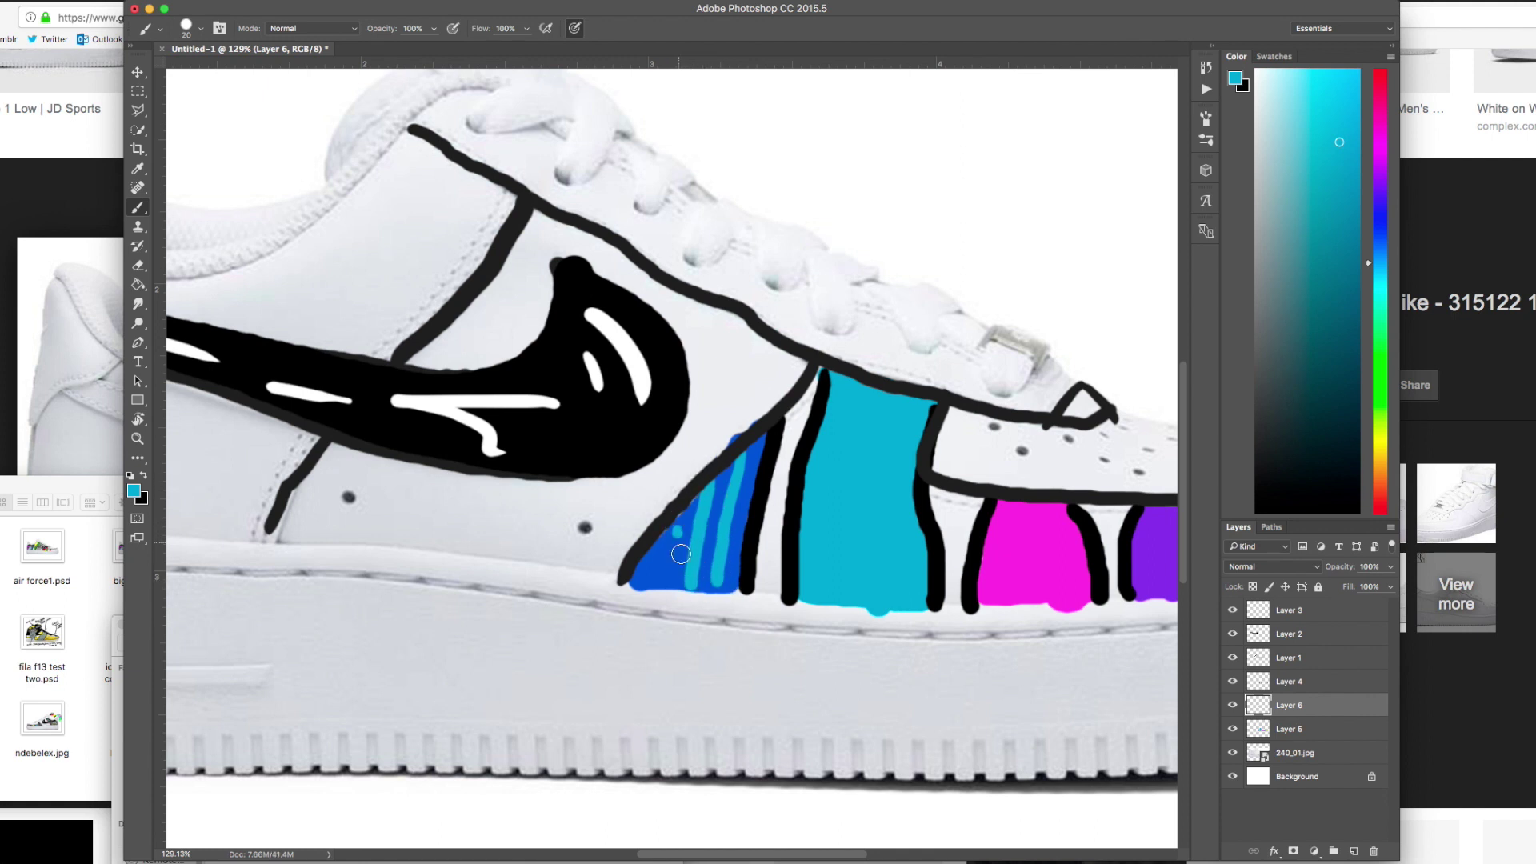
click(673, 557)
click(643, 572)
click(664, 574)
scroll(664, 575, down, 5)
scroll(664, 576, up, 5)
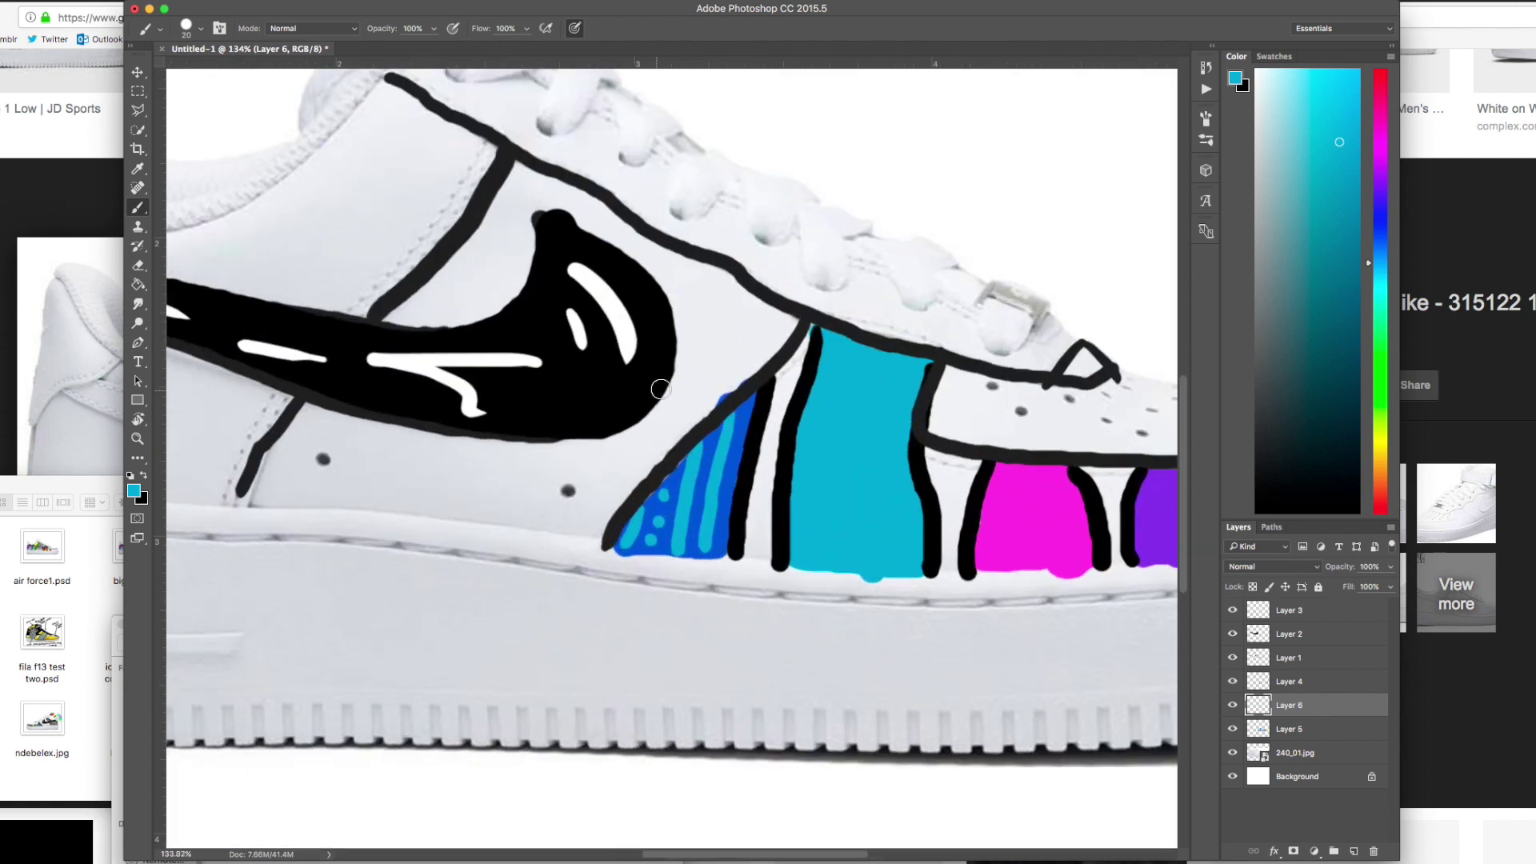
Sample the dark blue and doodle blue swirls and curves inside the cyan panel
key(i)
click(750, 412)
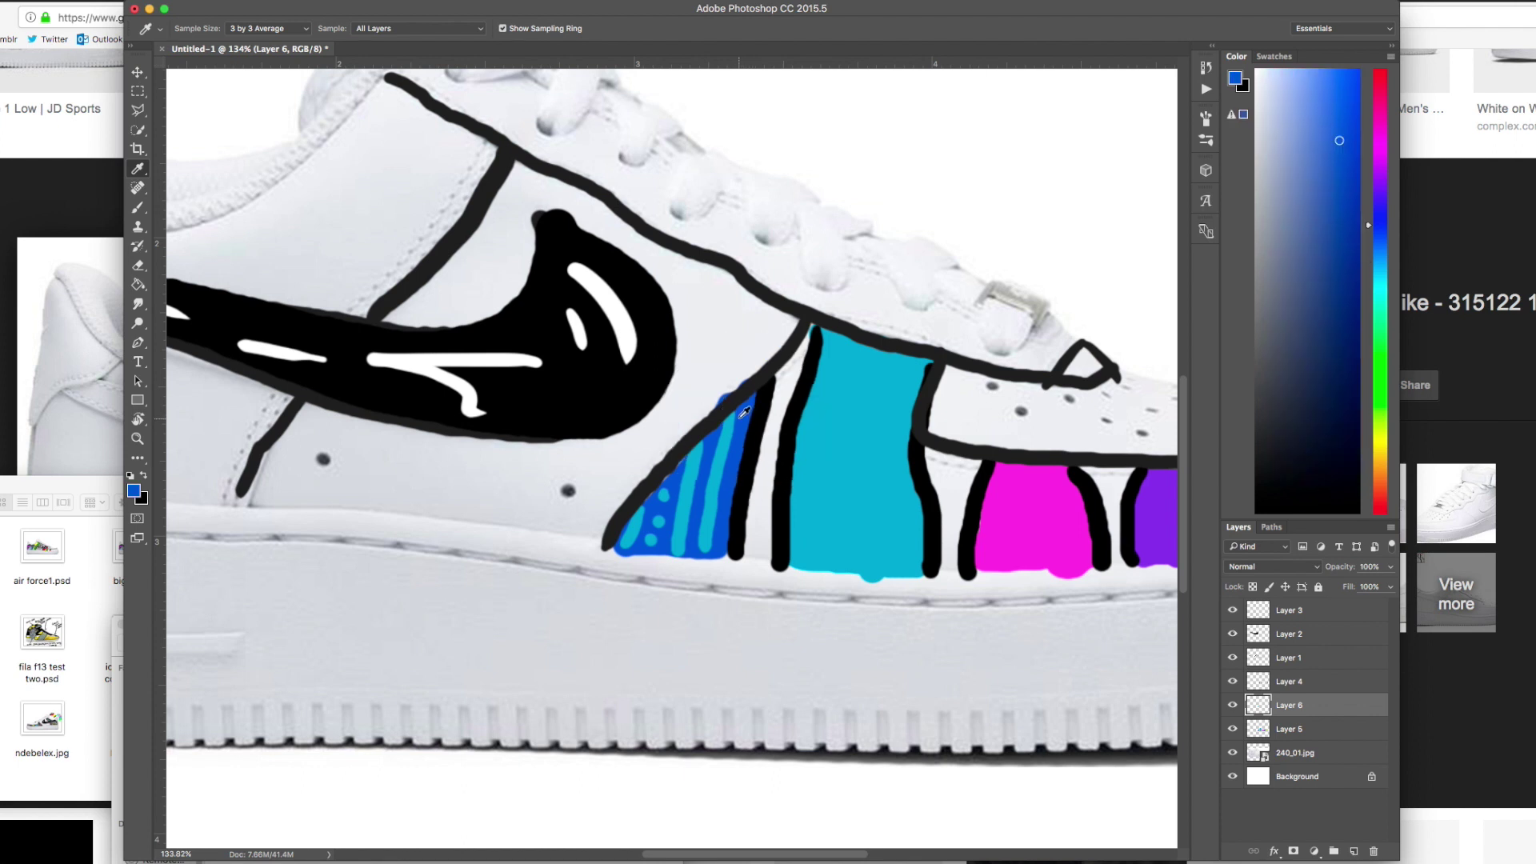
key(b)
mouse_move(850, 344)
mouse_down()
mouse_move(813, 378)
mouse_move(878, 358)
mouse_move(801, 419)
mouse_up()
click(876, 362)
mouse_move(920, 386)
mouse_down()
mouse_move(888, 437)
mouse_move(892, 476)
mouse_up()
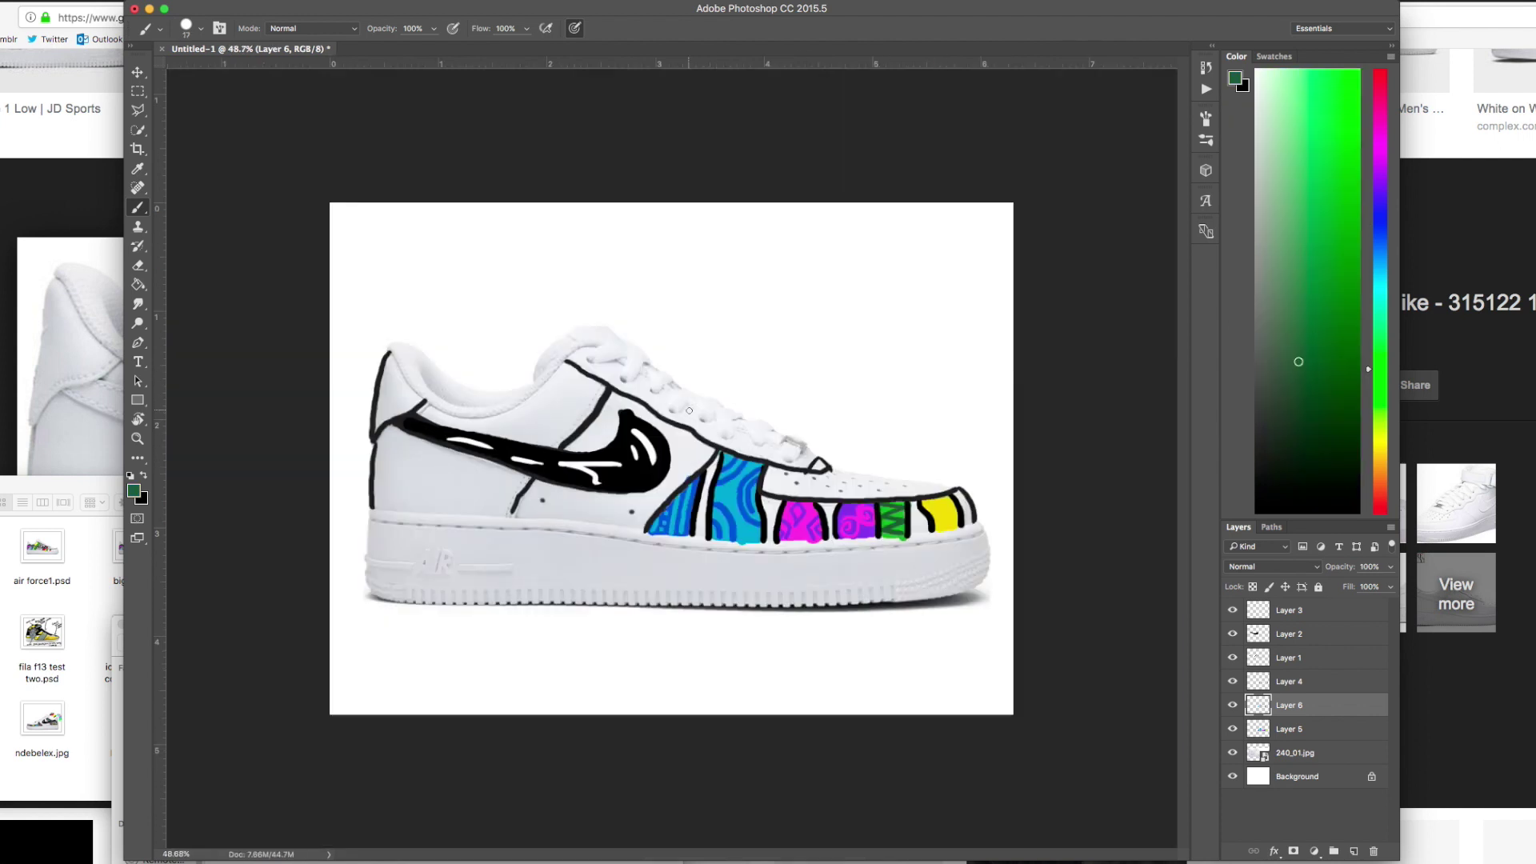
Draw a green arched outline above the shoe with curved lines inside it
scroll(689, 411, up, 3)
scroll(689, 410, down, 2)
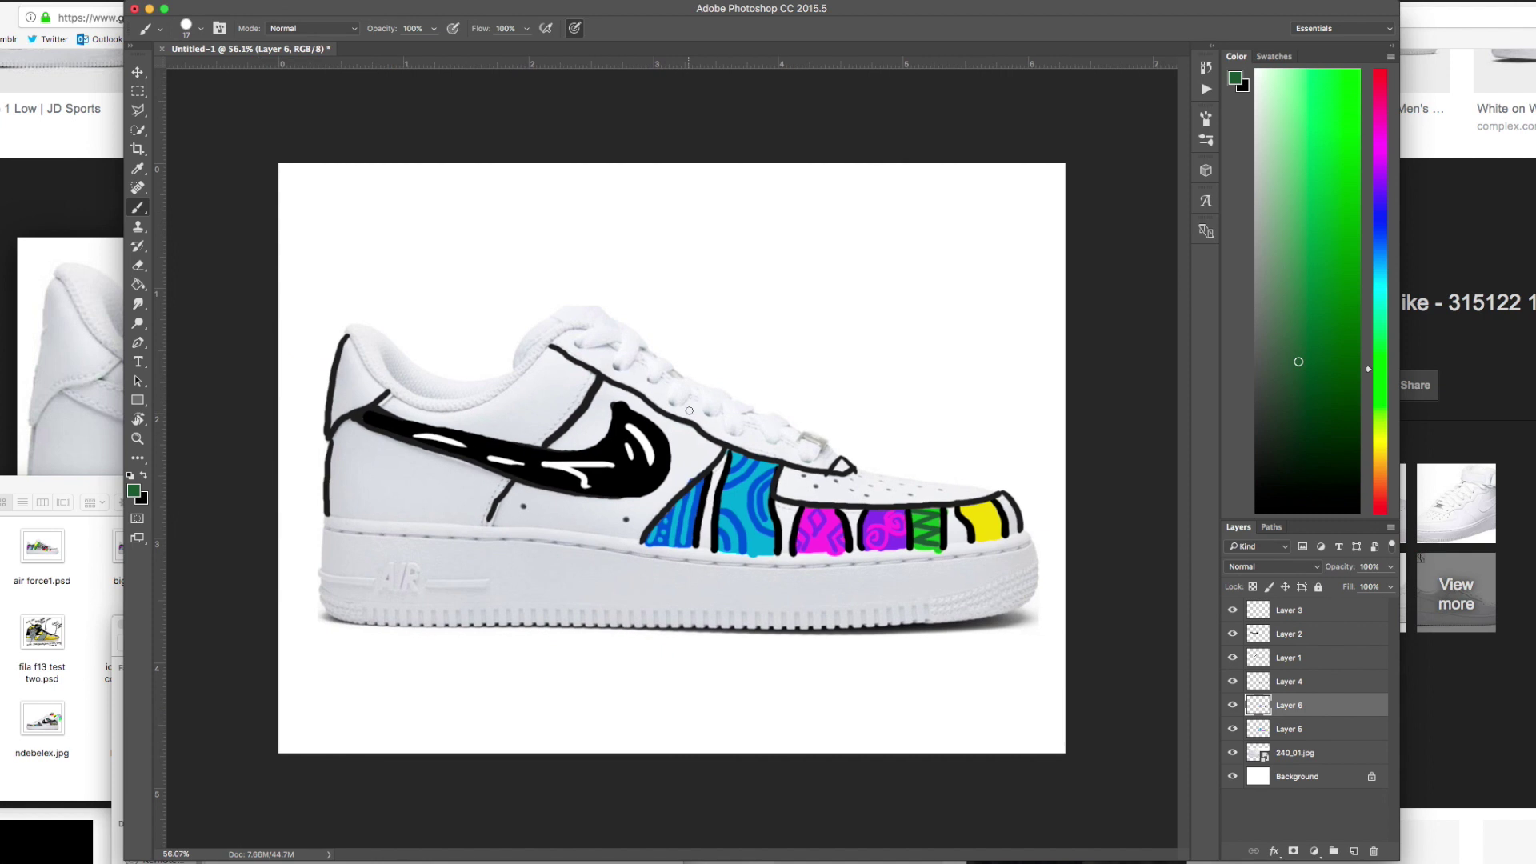
scroll(689, 410, up, 2)
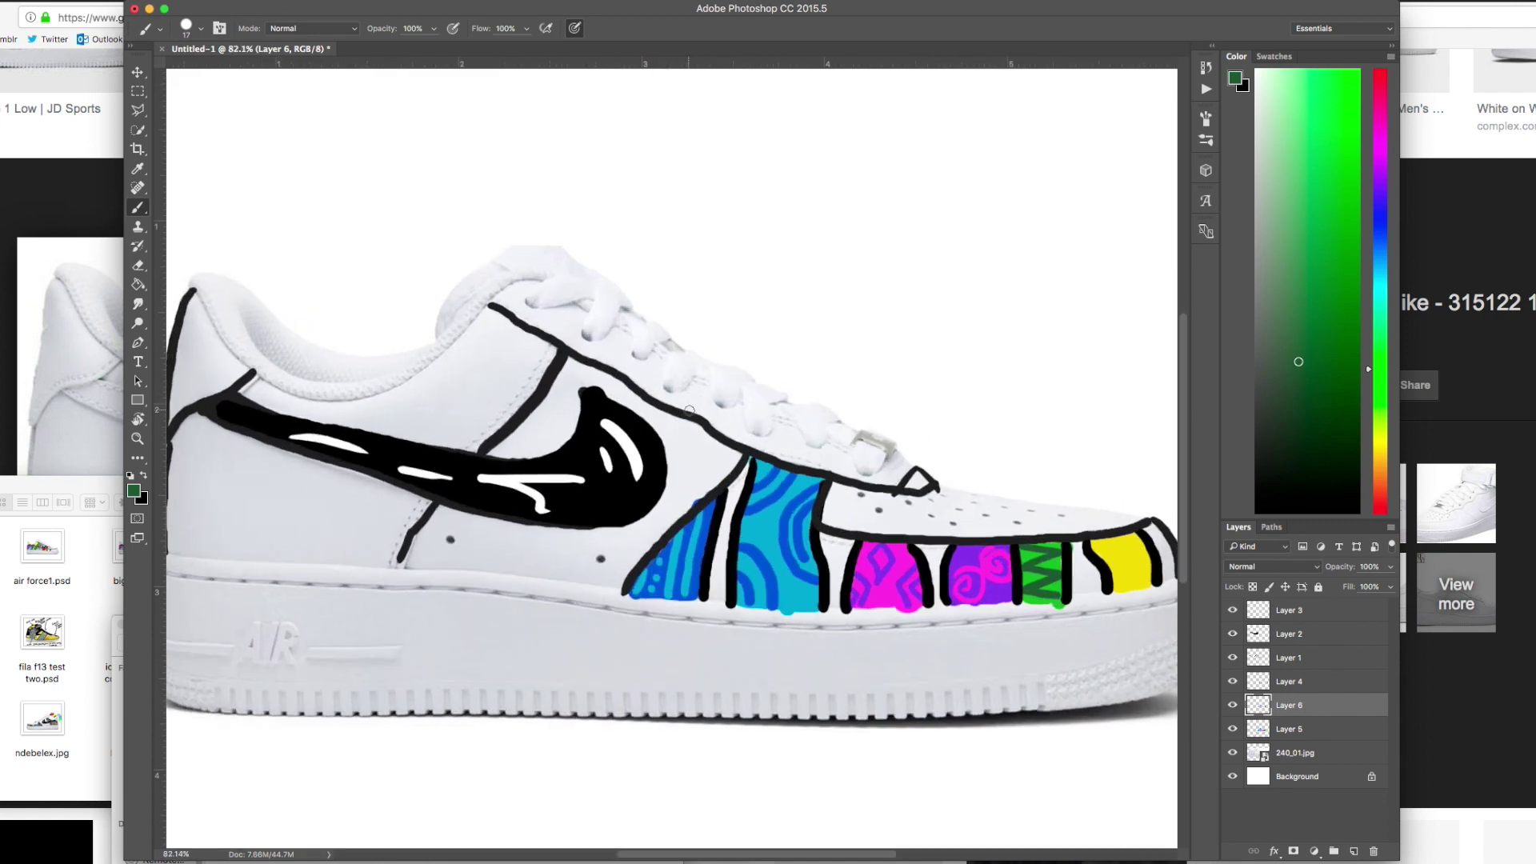
scroll(689, 411, down, 2)
drag(827, 183, 820, 334)
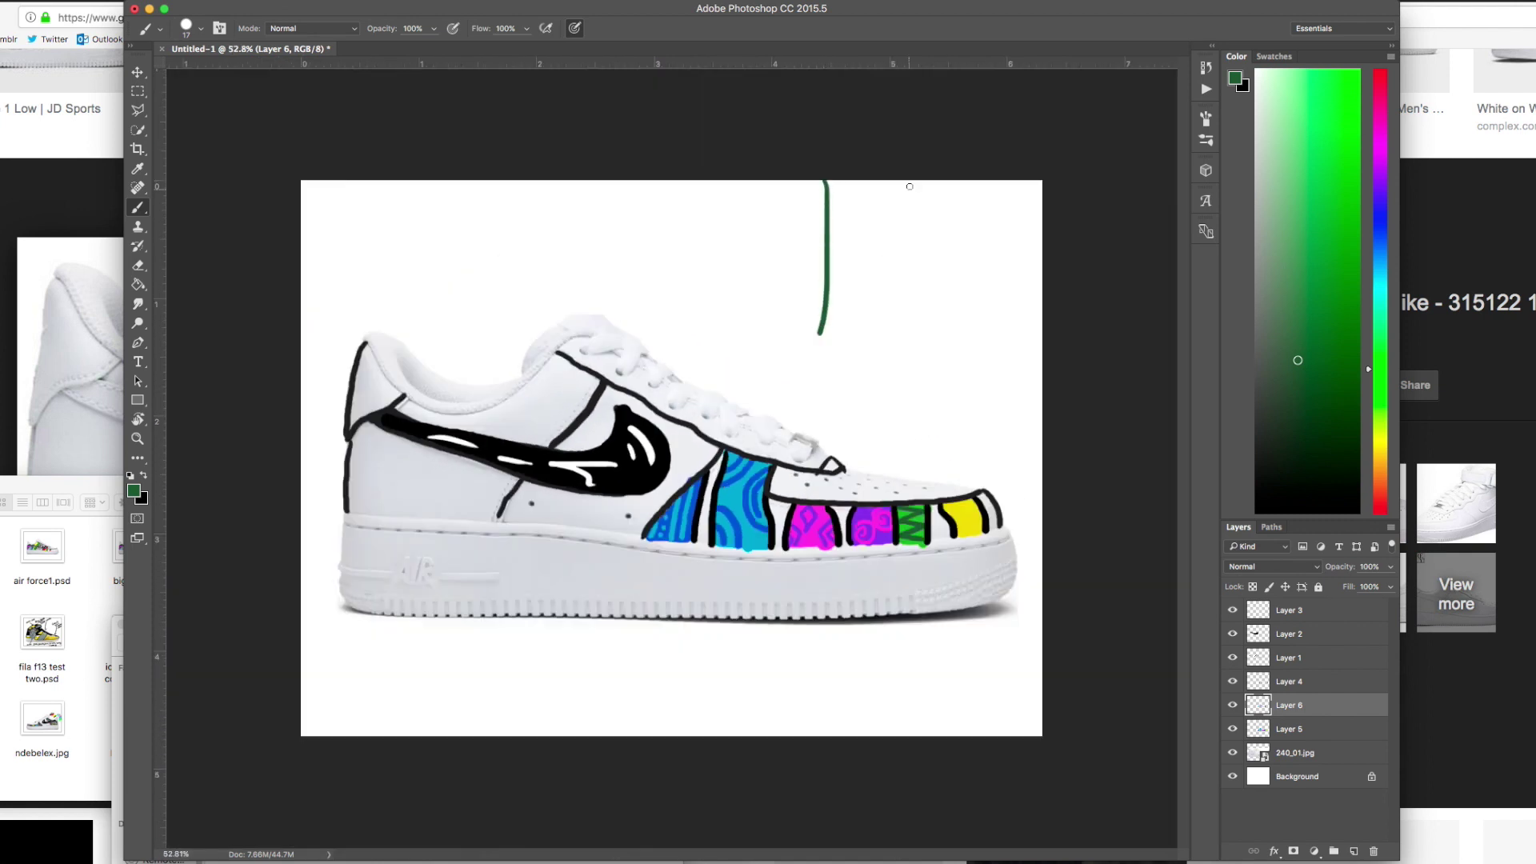
drag(910, 186, 928, 324)
drag(817, 332, 966, 316)
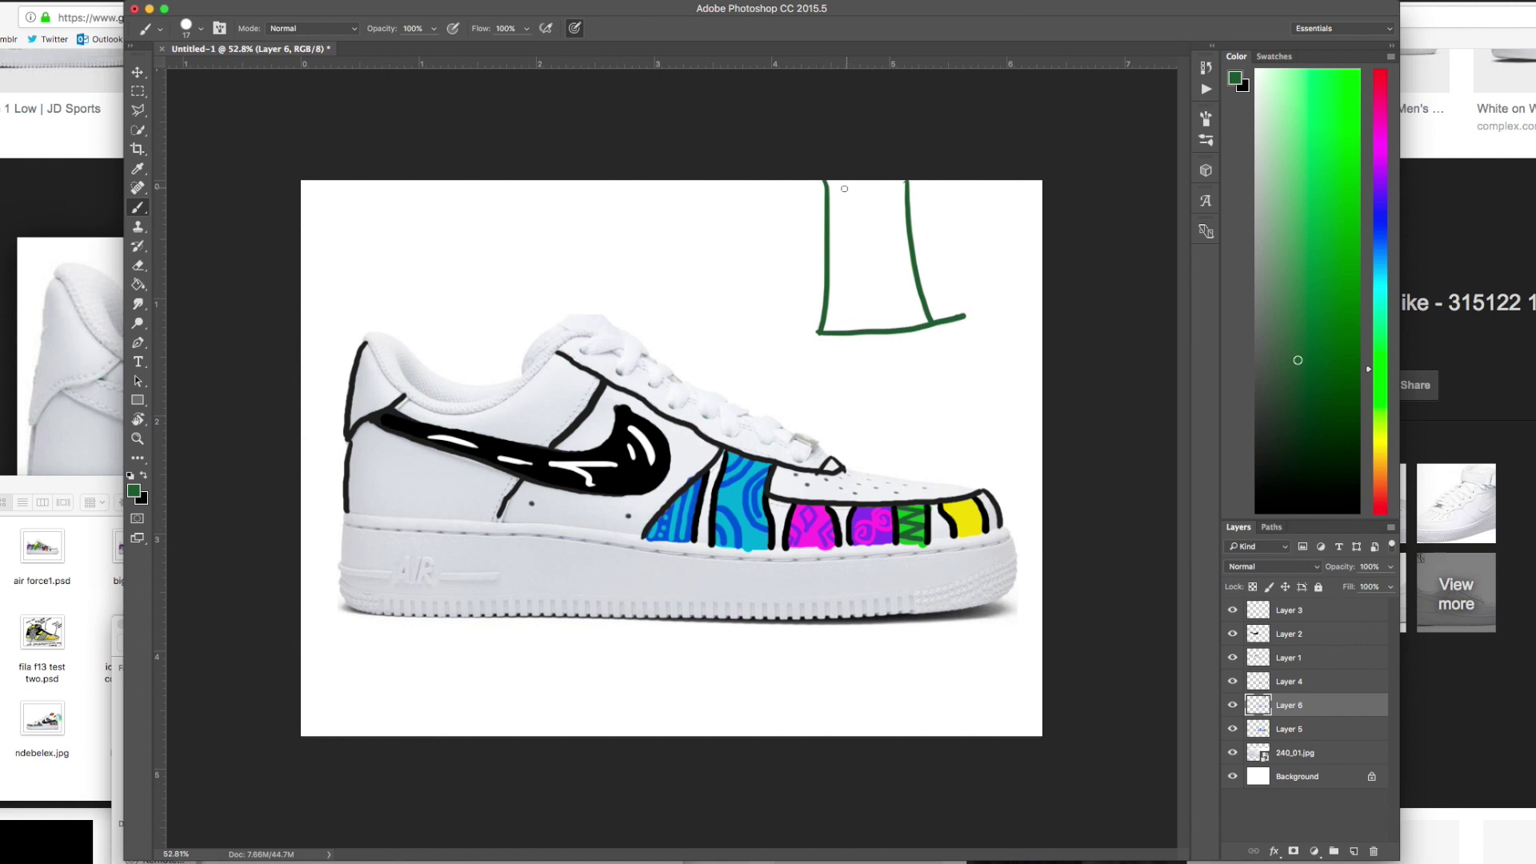
mouse_move(841, 181)
mouse_down()
mouse_move(827, 229)
mouse_move(854, 180)
mouse_move(862, 210)
mouse_move(829, 251)
mouse_up()
drag(909, 214, 909, 262)
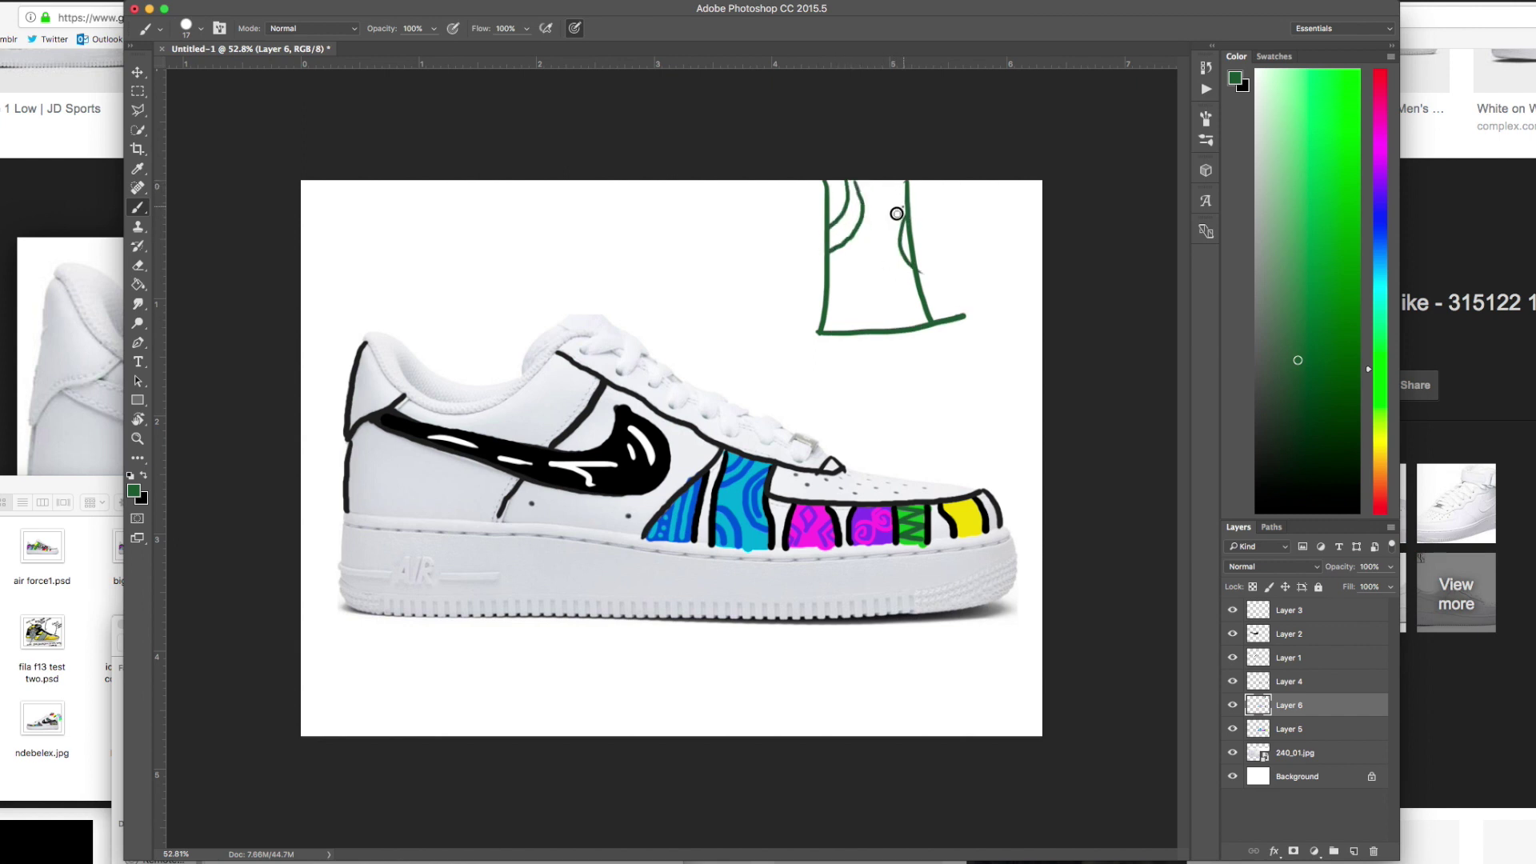
mouse_move(903, 208)
mouse_down()
mouse_move(826, 298)
mouse_move(850, 335)
mouse_up()
drag(829, 278, 868, 333)
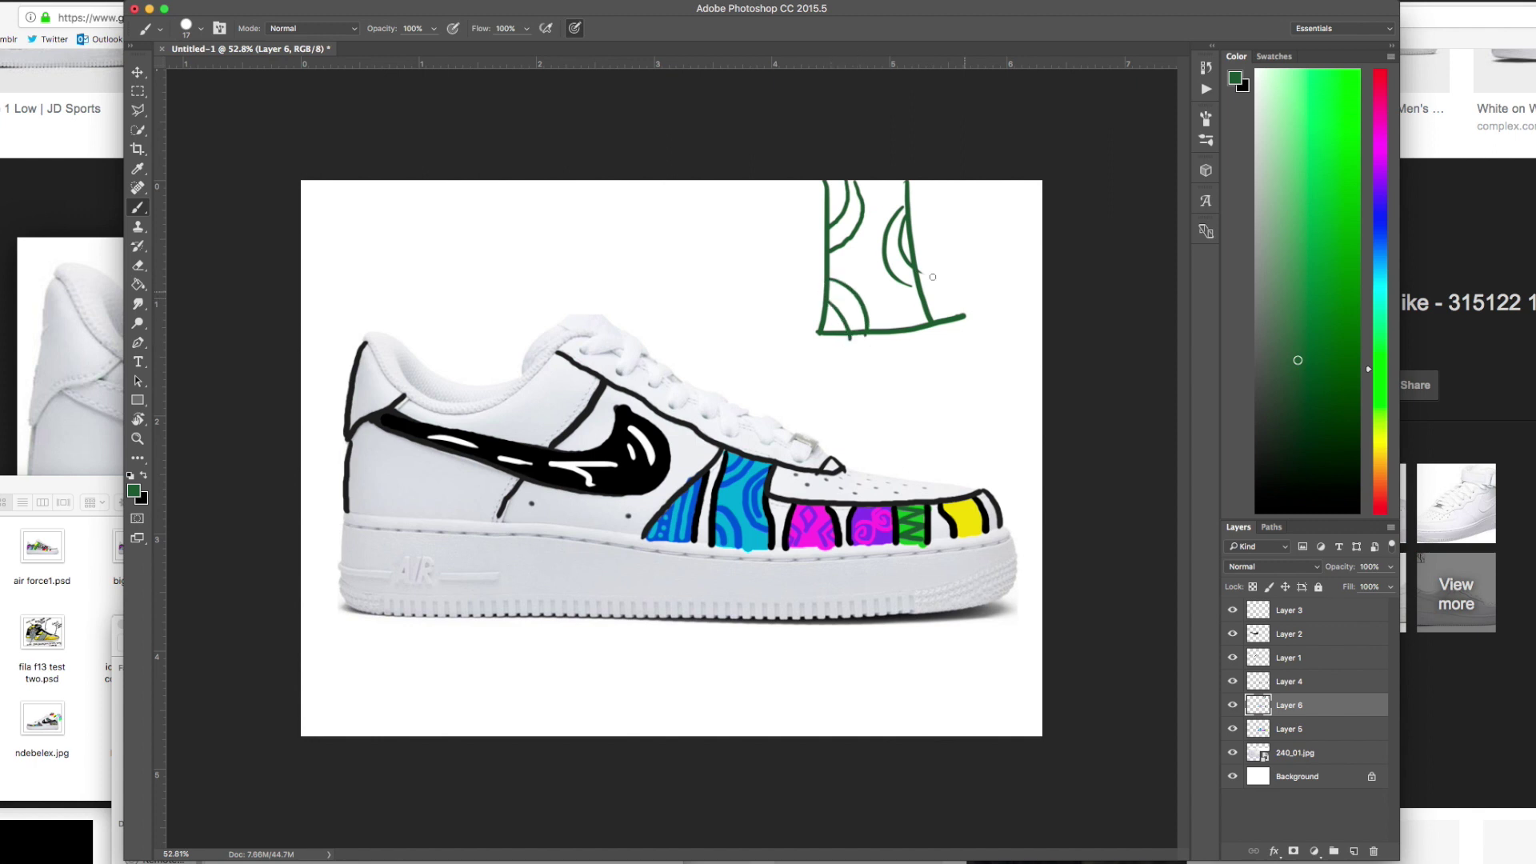
Sketch a doubled green diamond left of the outline, then undo and erase it
mouse_move(695, 257)
mouse_down()
mouse_move(729, 204)
mouse_move(753, 255)
mouse_move(722, 307)
mouse_move(753, 255)
mouse_up()
mouse_move(735, 198)
mouse_down()
mouse_move(764, 265)
mouse_move(724, 320)
mouse_up()
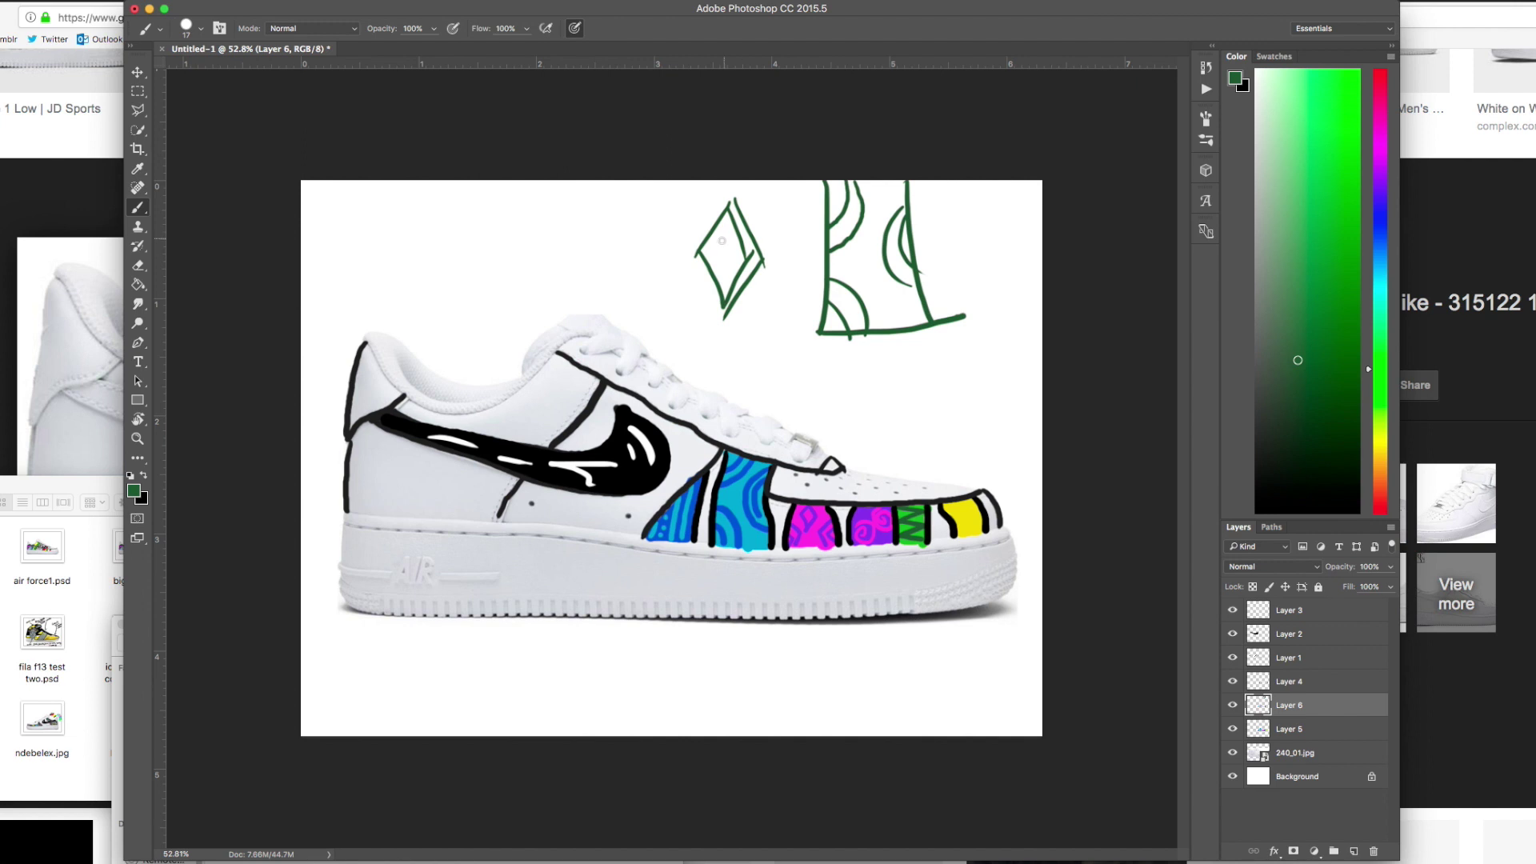
drag(690, 262, 722, 316)
mouse_move(730, 193)
mouse_down()
mouse_move(700, 256)
mouse_move(726, 274)
mouse_up()
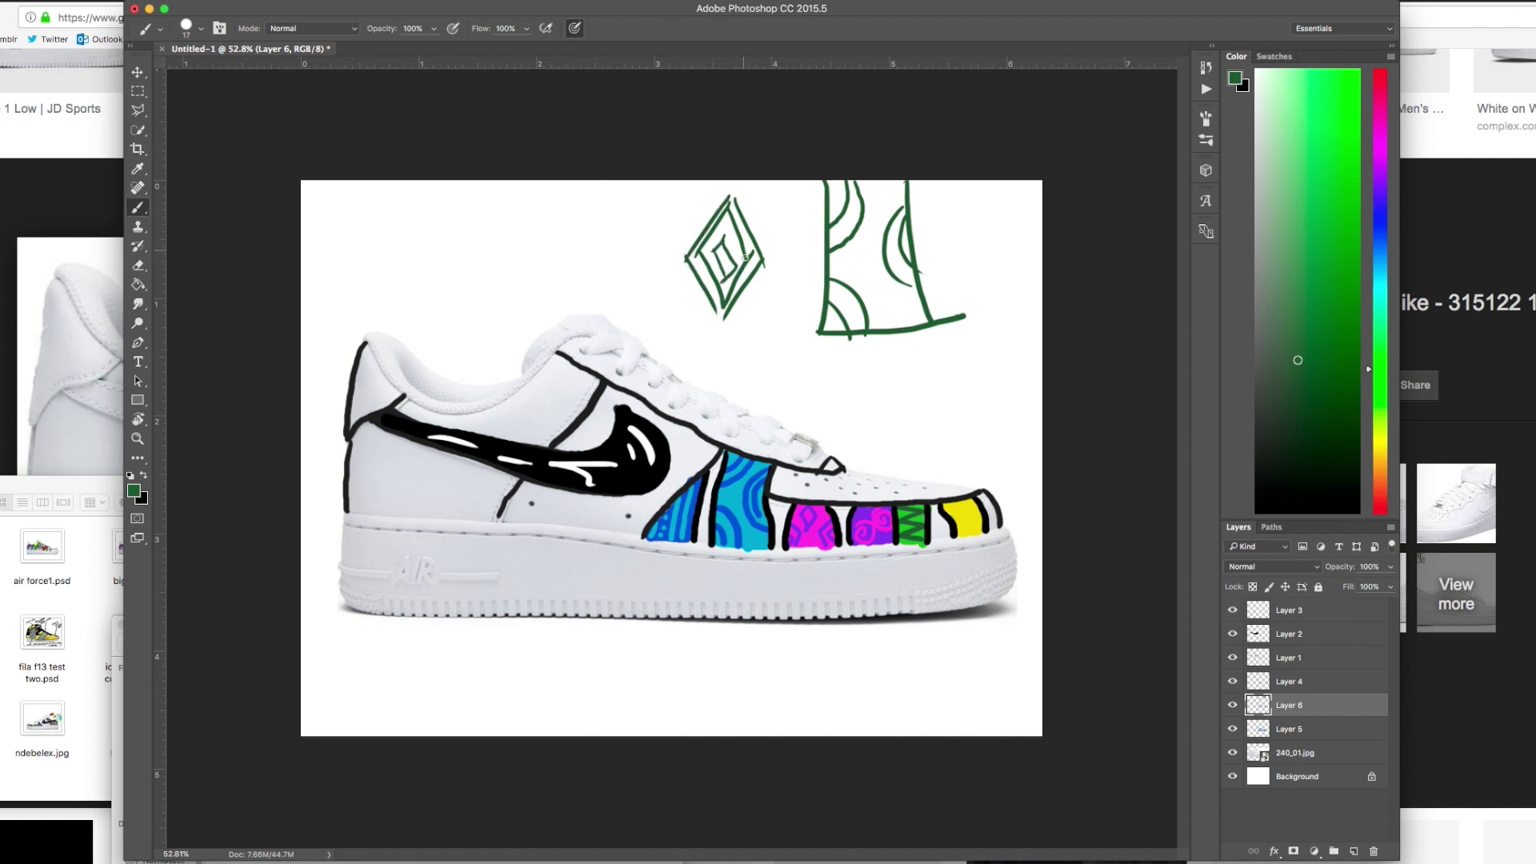
key(super+z)
mouse_move(740, 262)
mouse_down()
mouse_move(757, 201)
mouse_move(738, 187)
mouse_move(673, 281)
mouse_move(694, 288)
mouse_move(767, 210)
mouse_move(749, 263)
mouse_up()
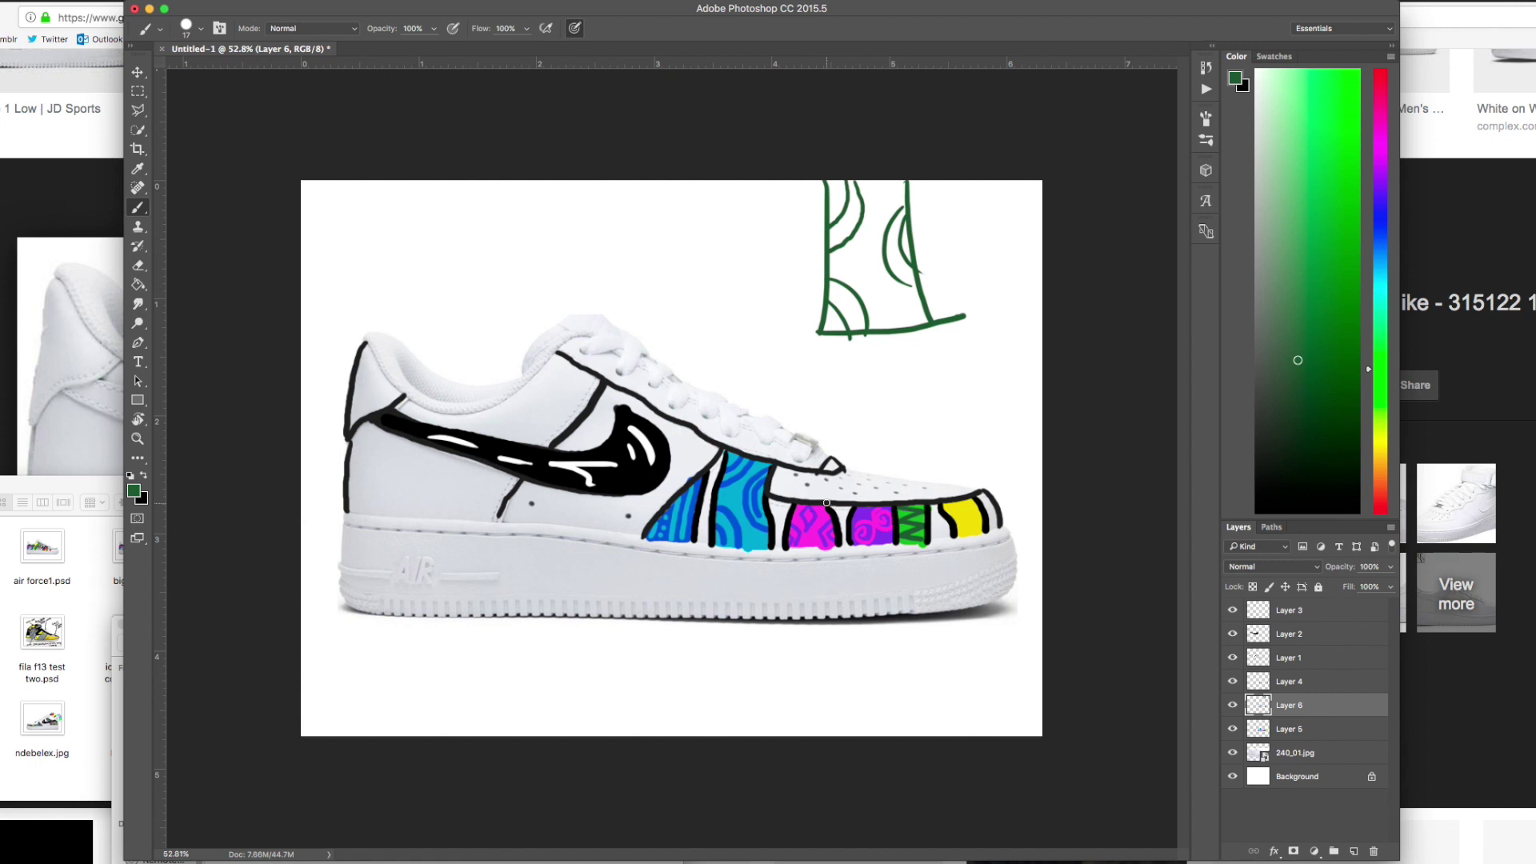
Sample and scribble magenta and yellow swatches above the shoe
alt+click(808, 538)
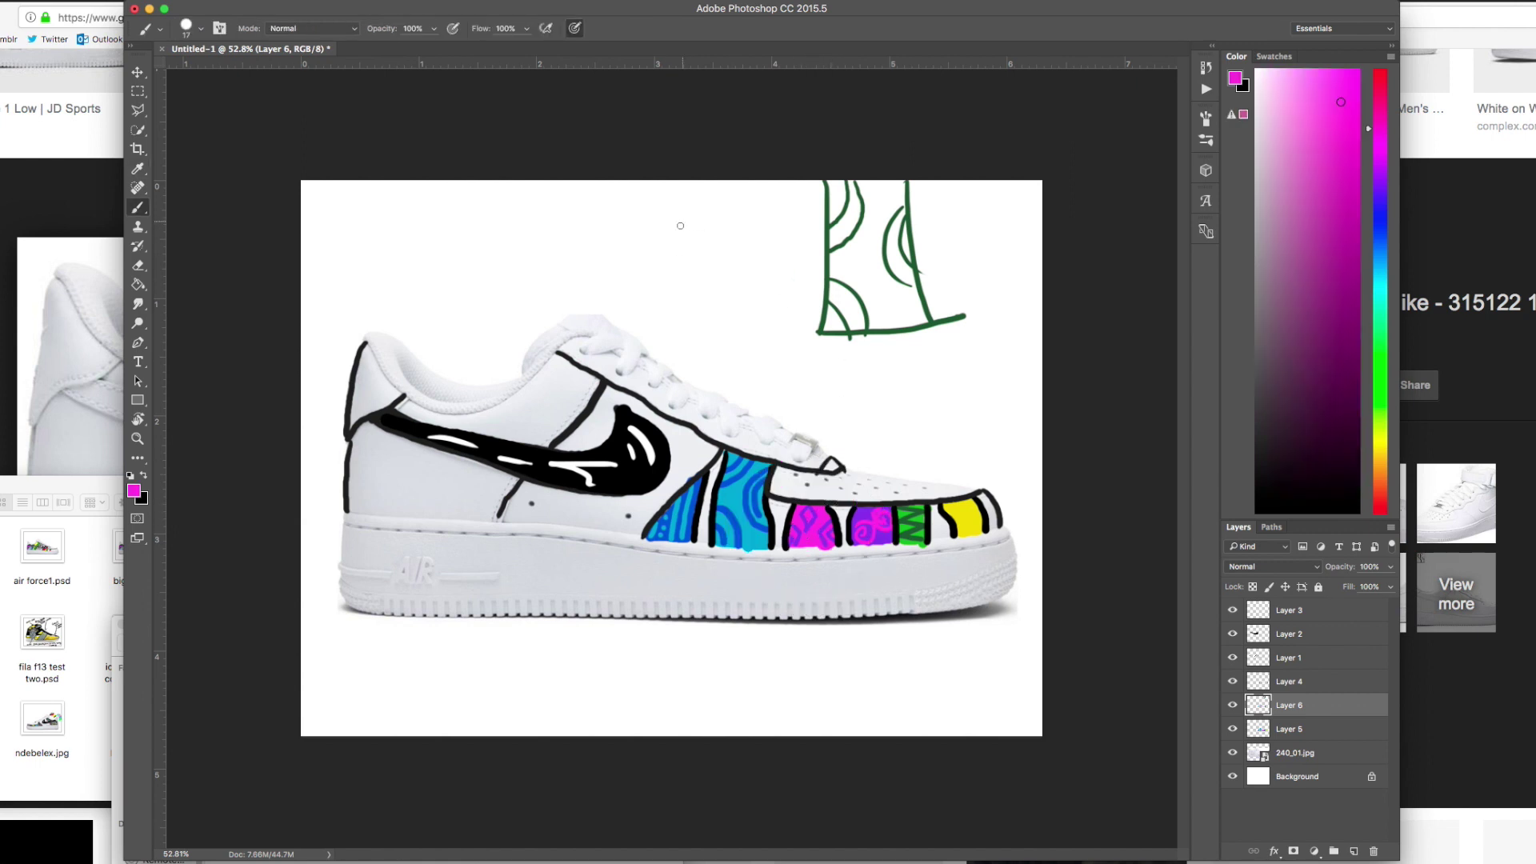
drag(680, 196, 633, 246)
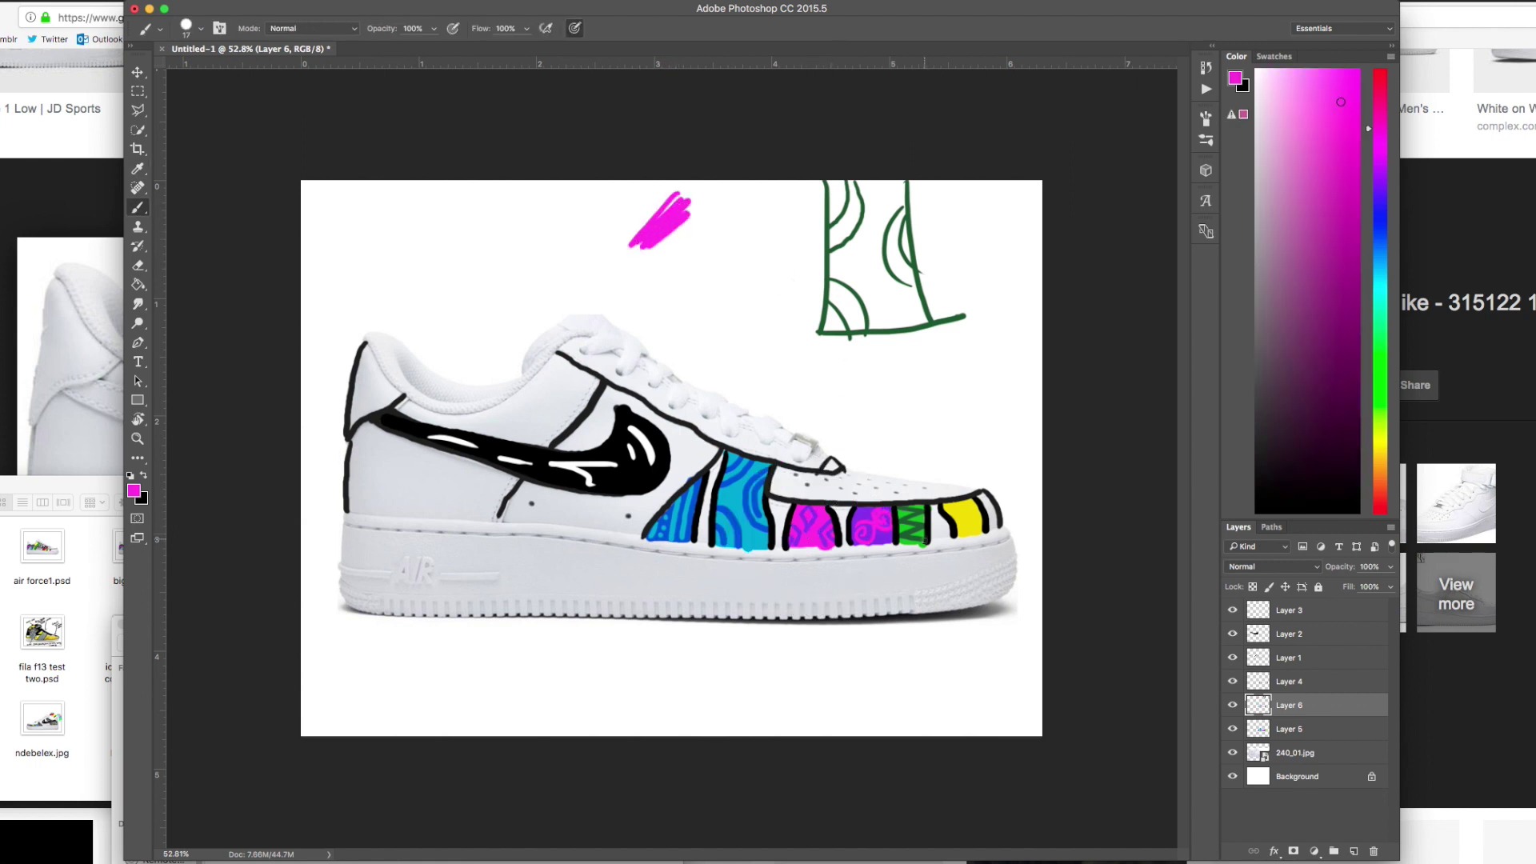
key(i)
click(964, 521)
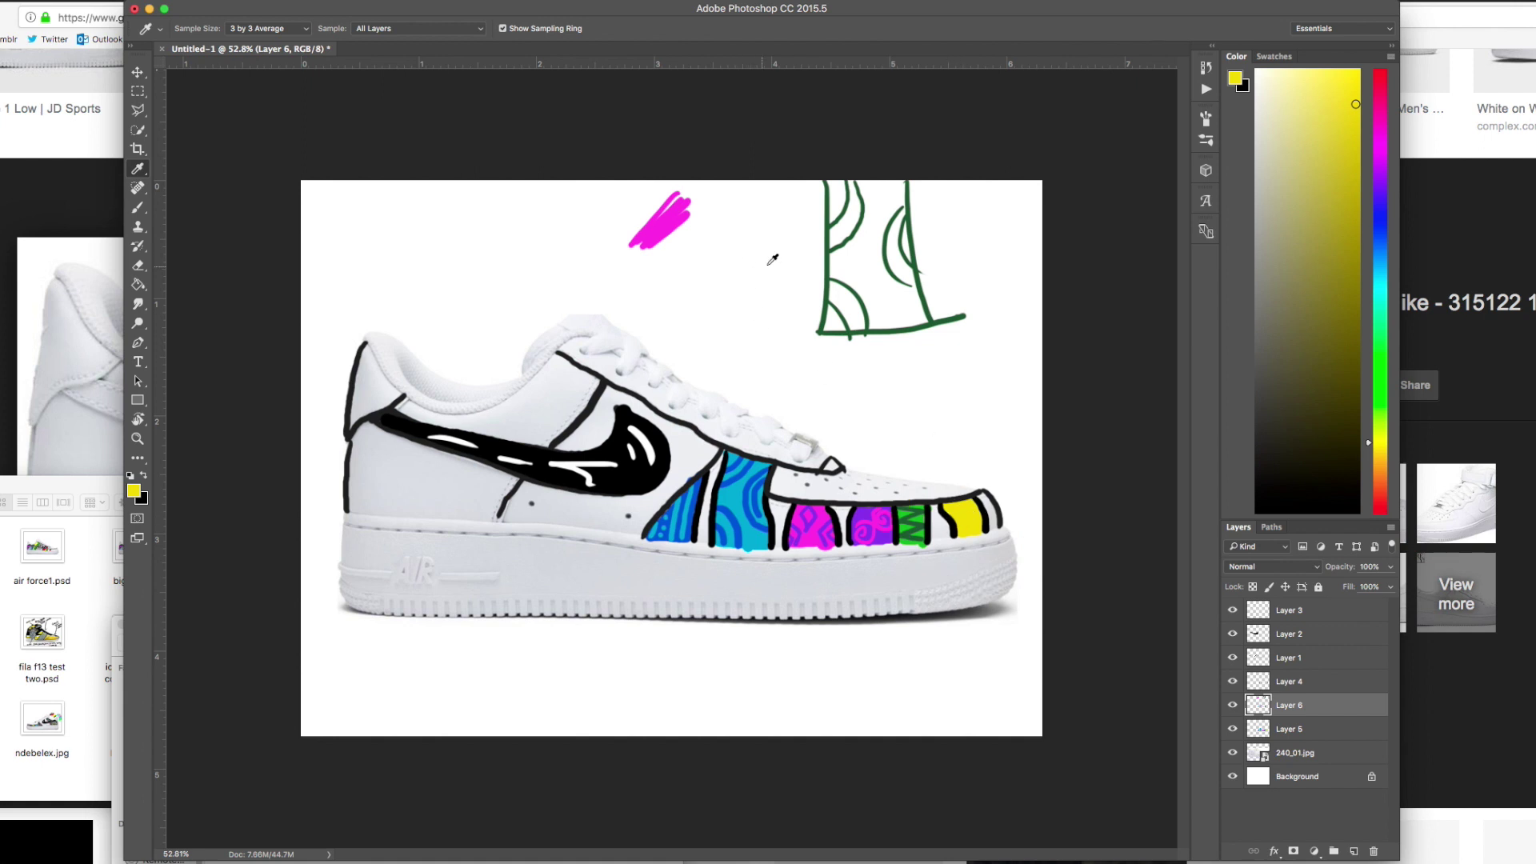
key(b)
mouse_move(767, 232)
mouse_down()
mouse_move(709, 277)
mouse_move(764, 272)
mouse_up()
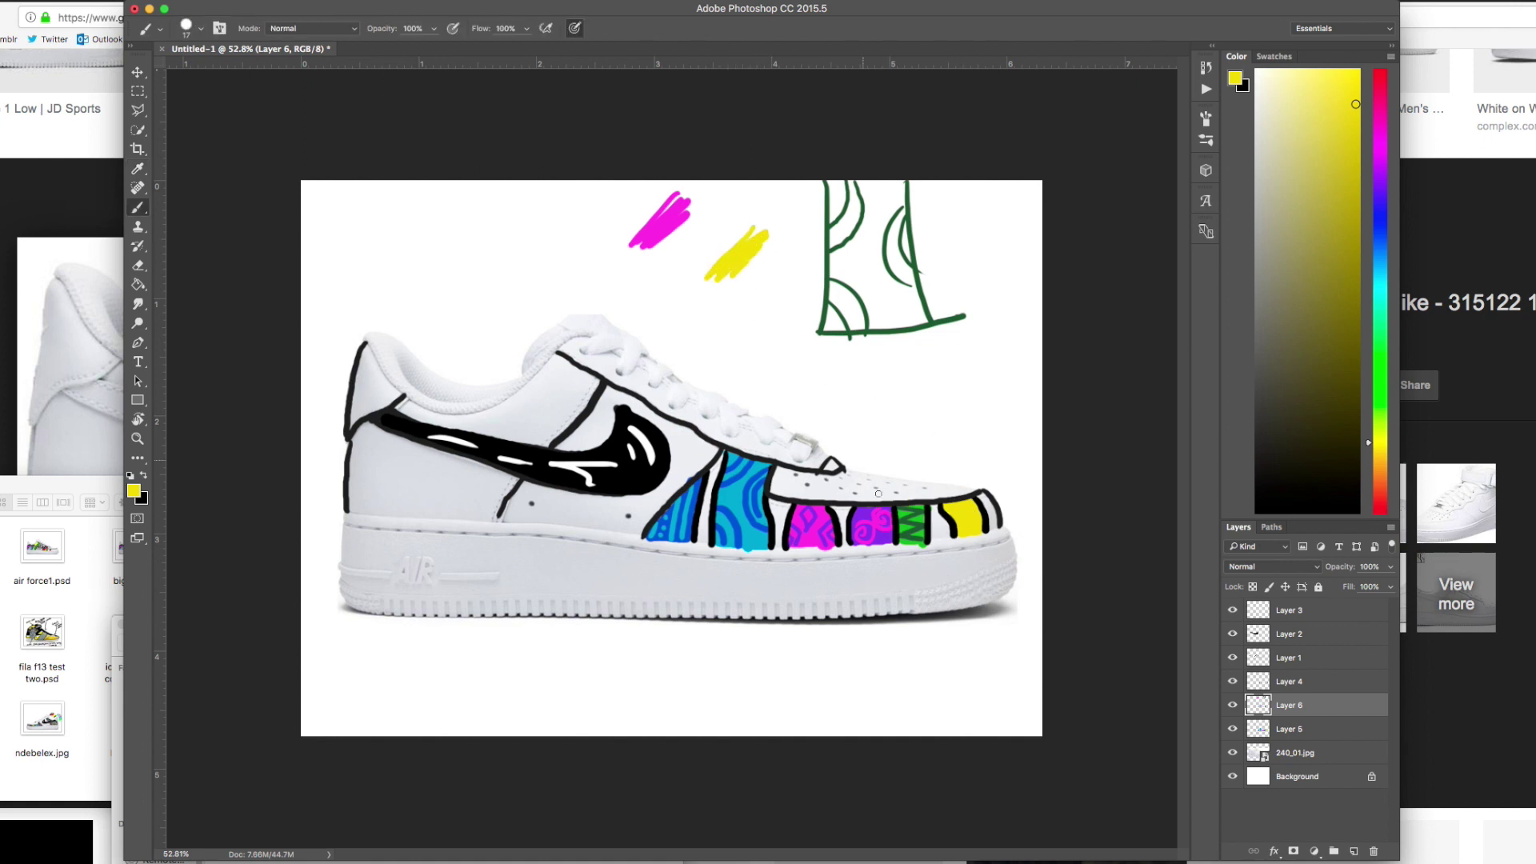
Sample and scribble green and cyan swatches alongside them in the colour key
key(i)
click(921, 519)
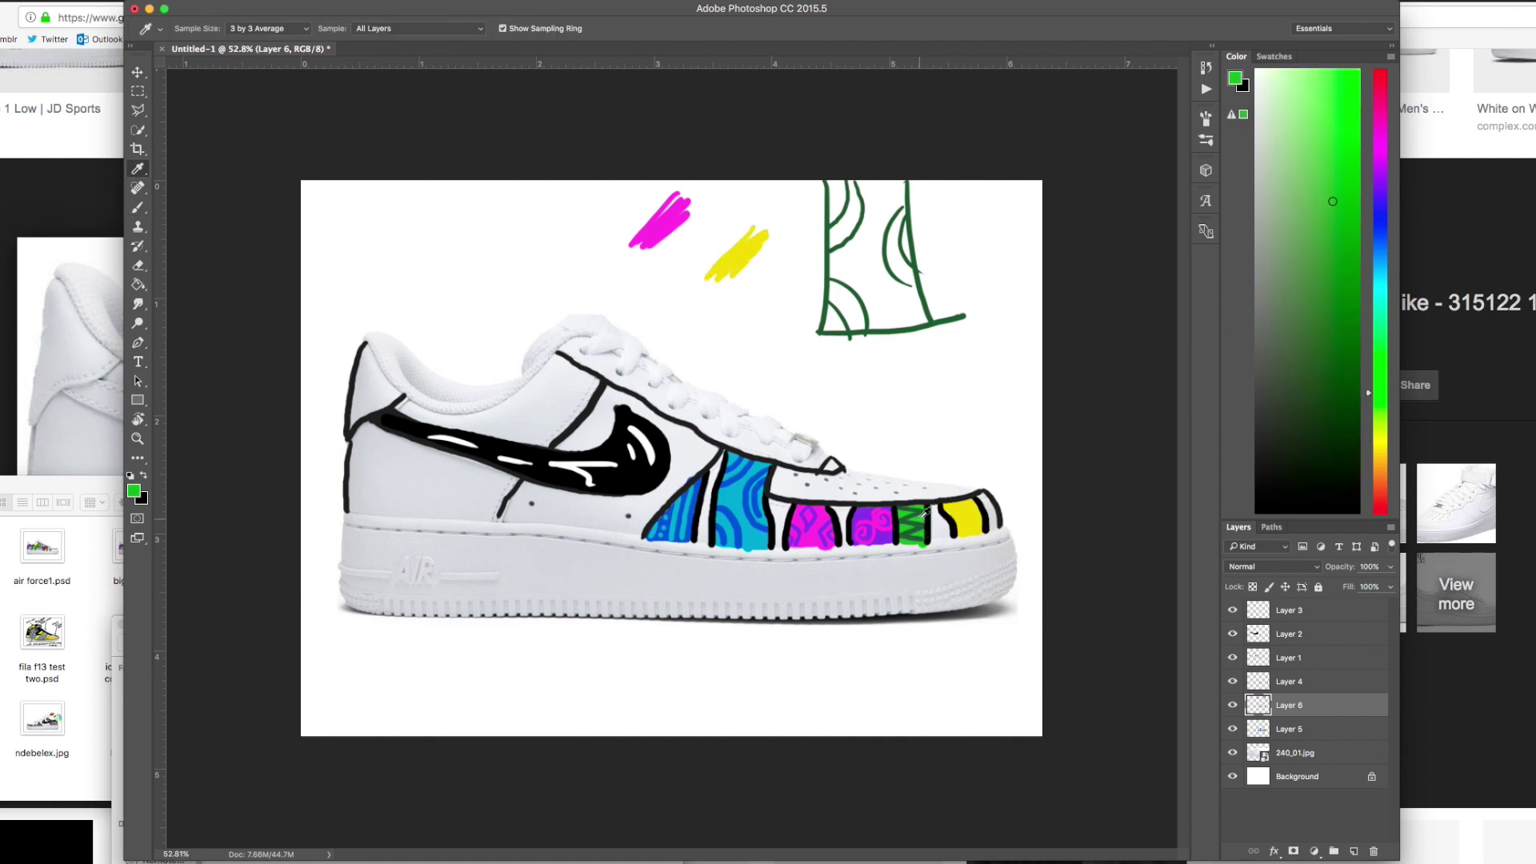
key(b)
mouse_move(709, 211)
mouse_down()
mouse_move(671, 250)
mouse_move(711, 214)
mouse_up()
key(i)
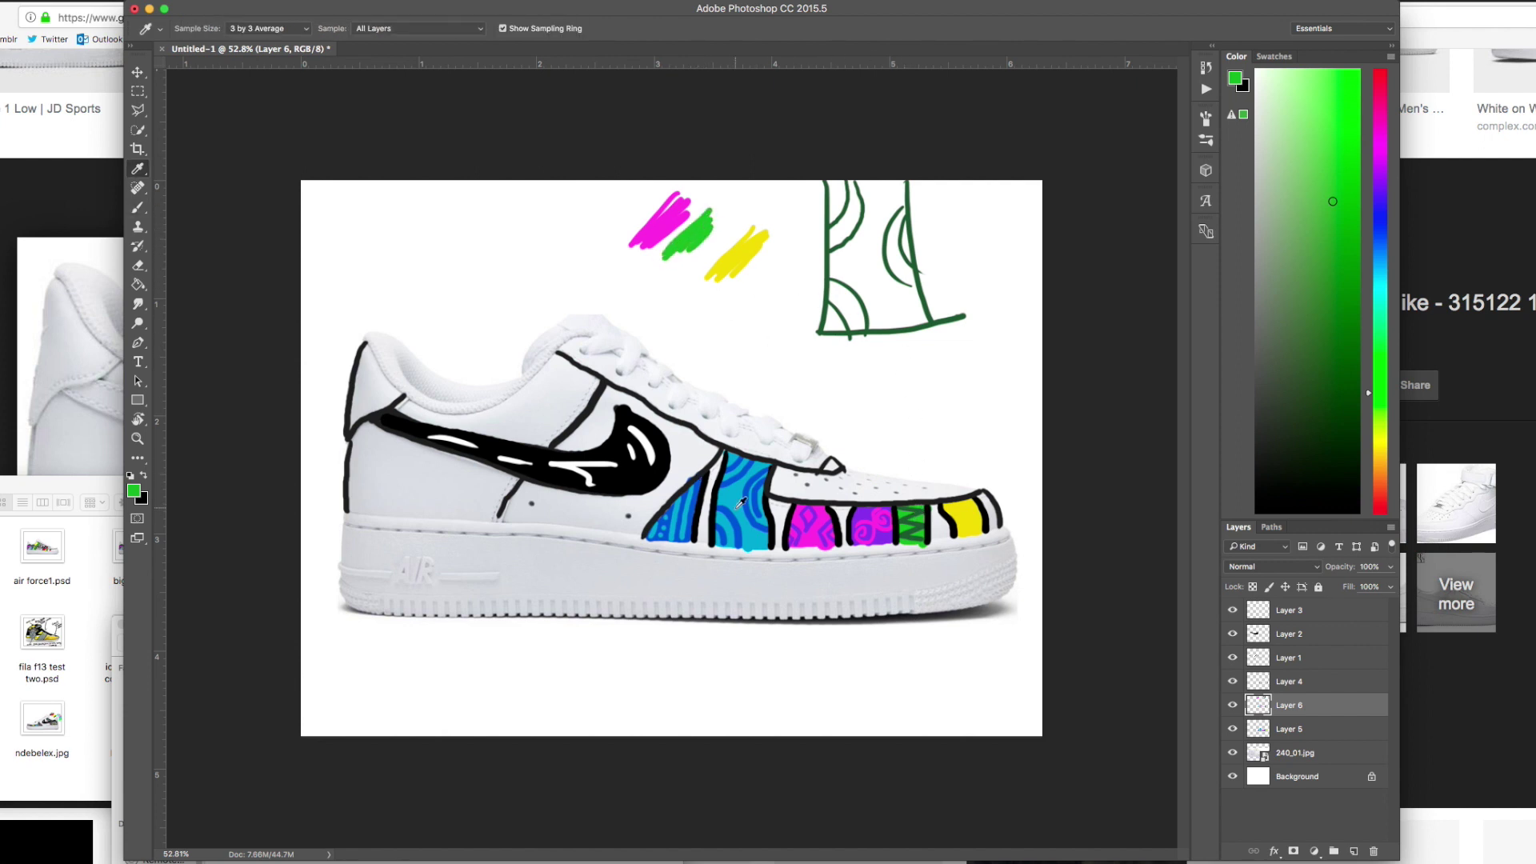
click(738, 486)
key(b)
mouse_move(732, 217)
mouse_down()
mouse_move(690, 242)
mouse_move(750, 268)
mouse_up()
key(i)
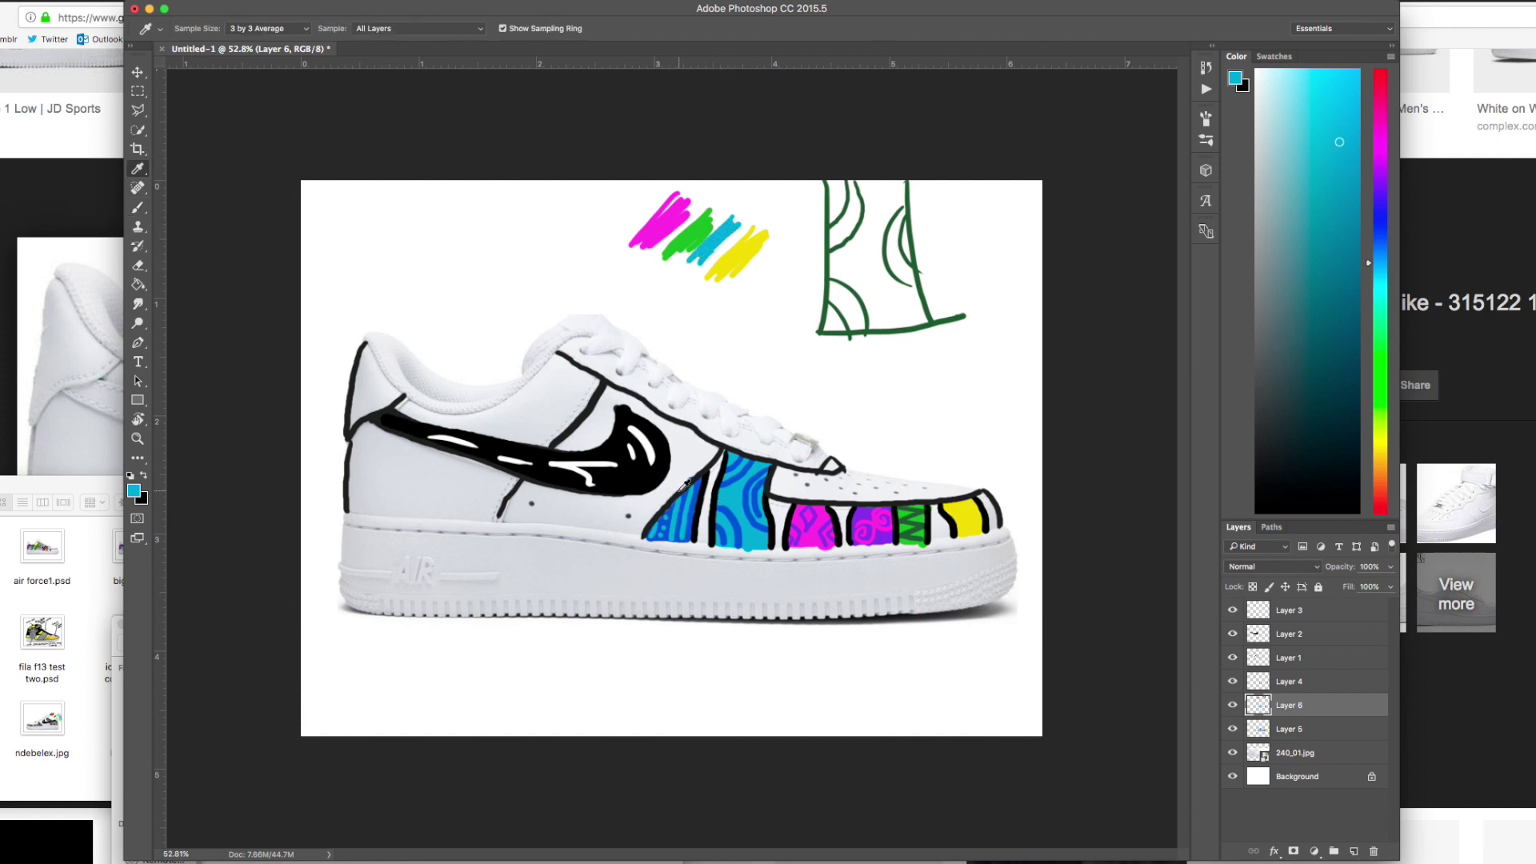